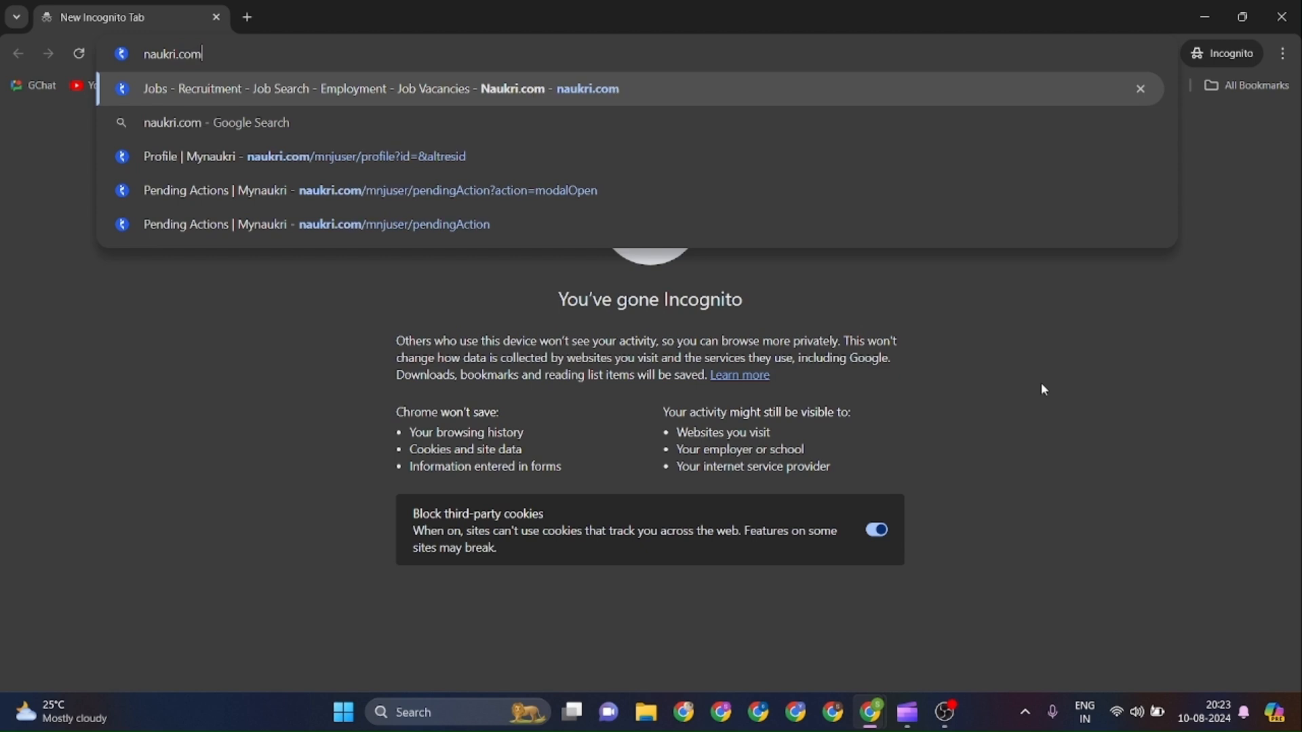
Load naukri.com in the incognito Chrome window.
key("Return")
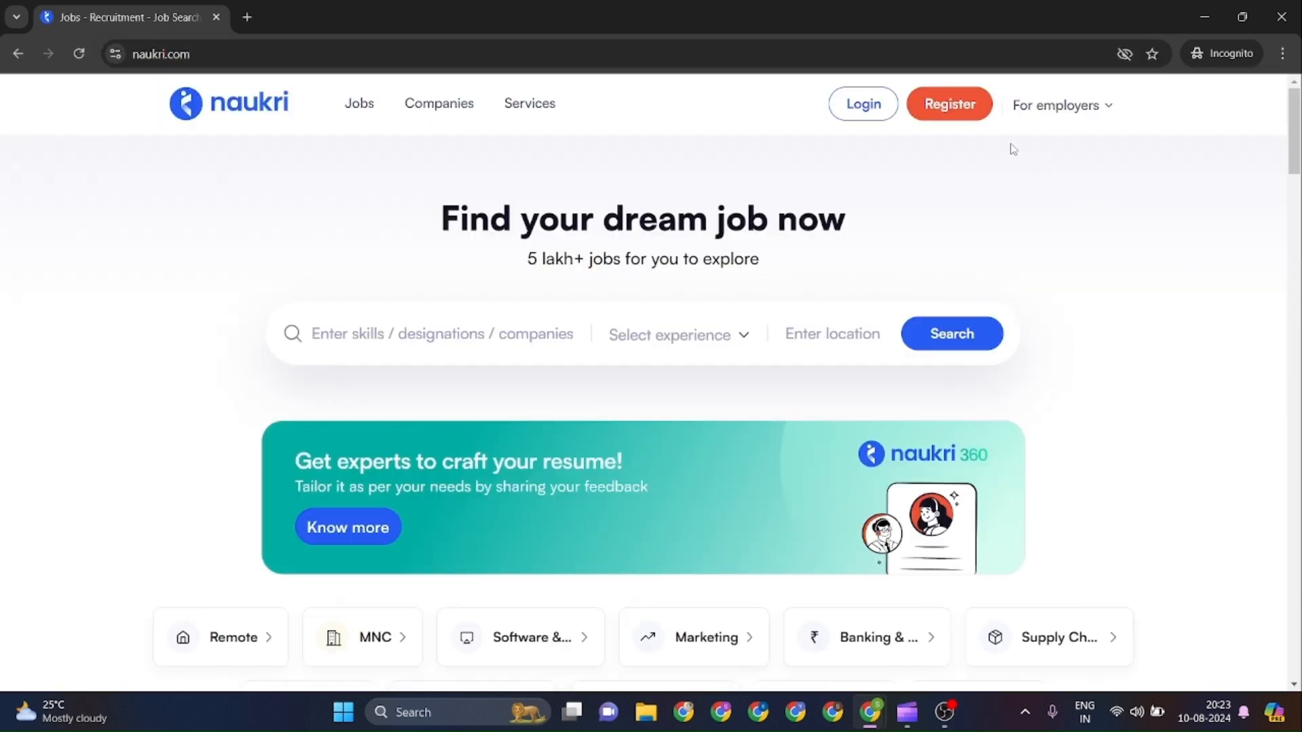
Start registration and fill in full name, email, password and mobile number.
left_click(957, 109)
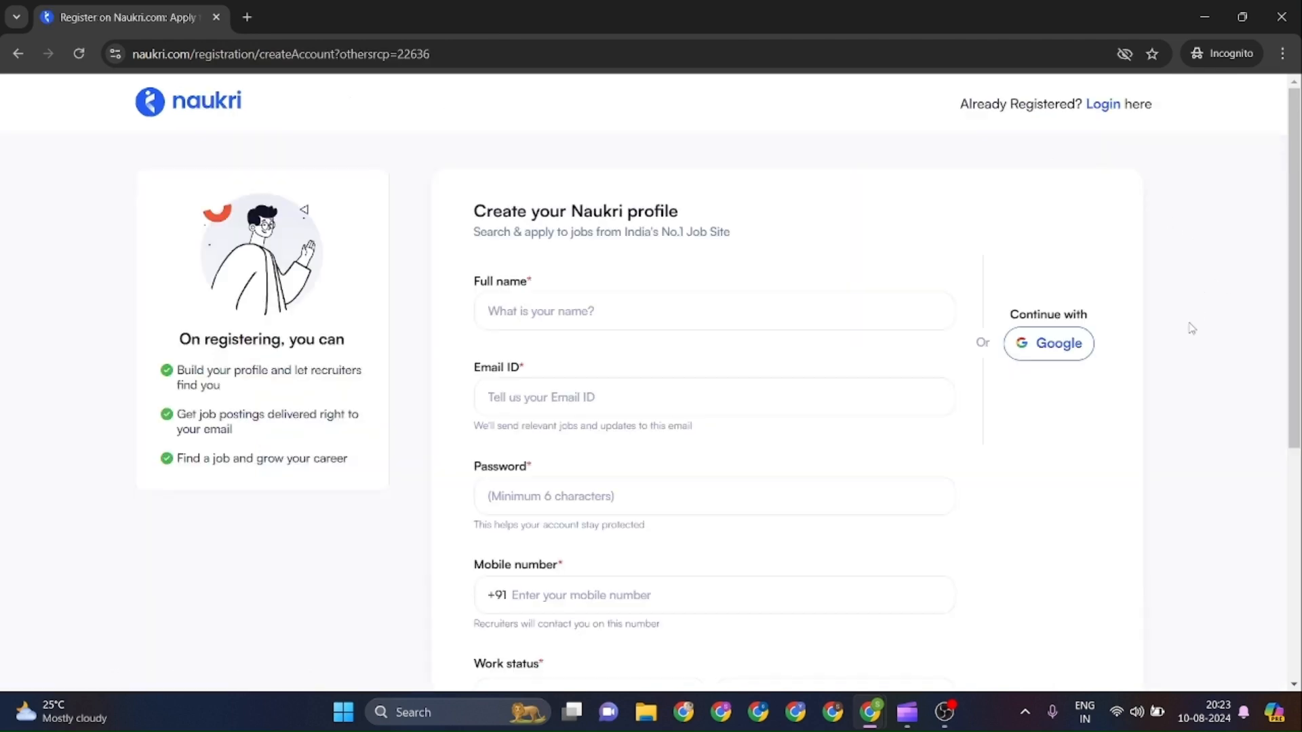
scroll(1192, 329, "down", 2)
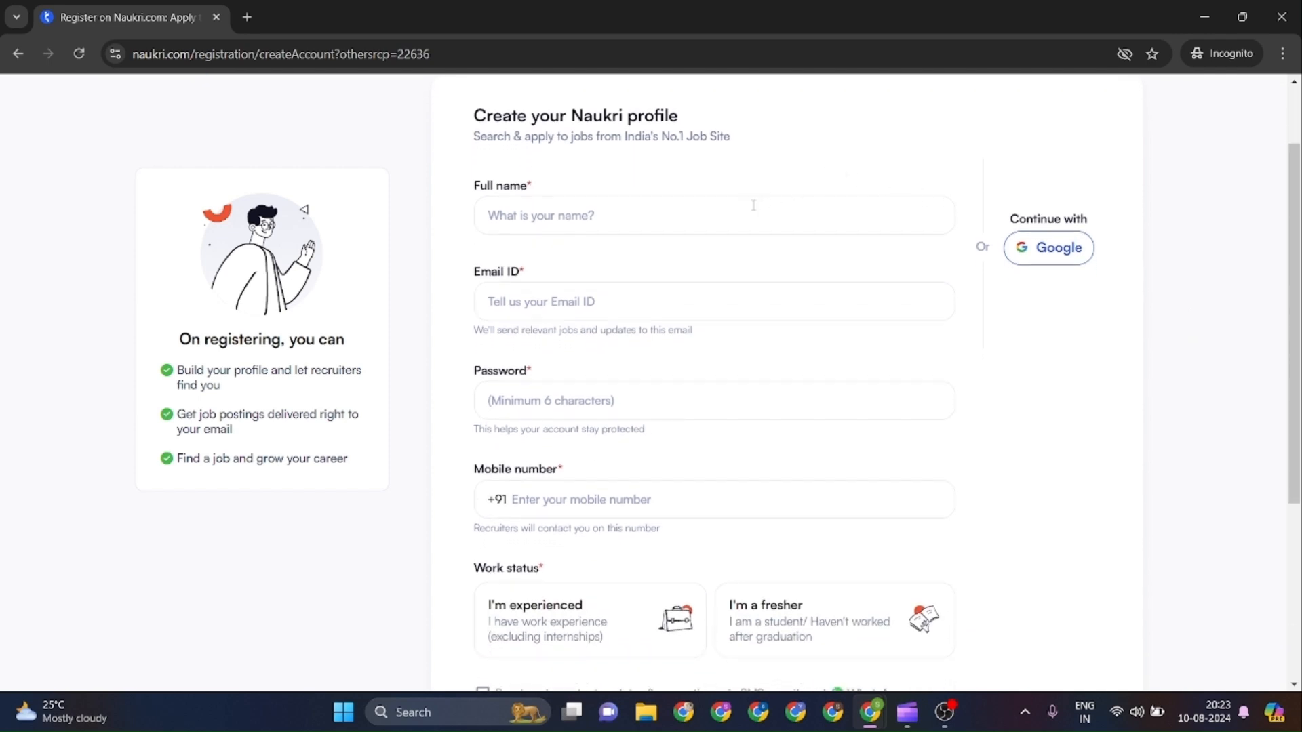
left_click(668, 233)
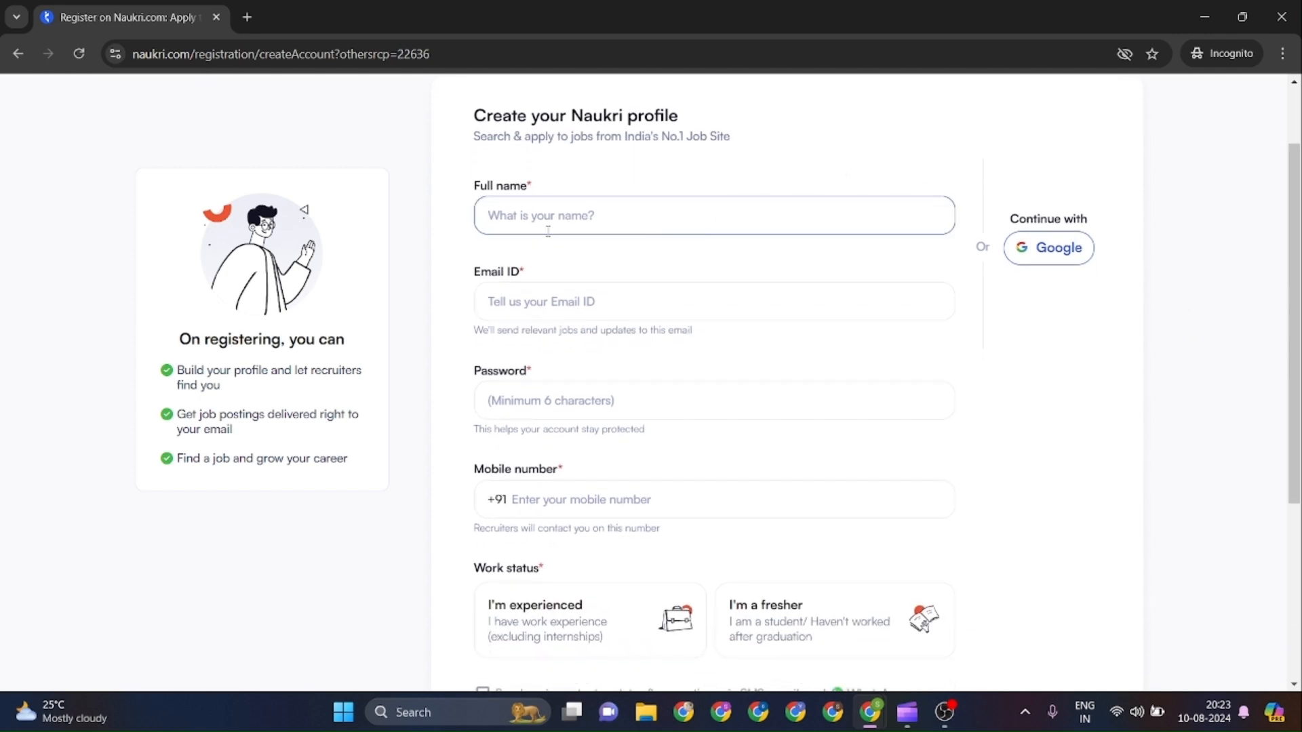
left_click(528, 315)
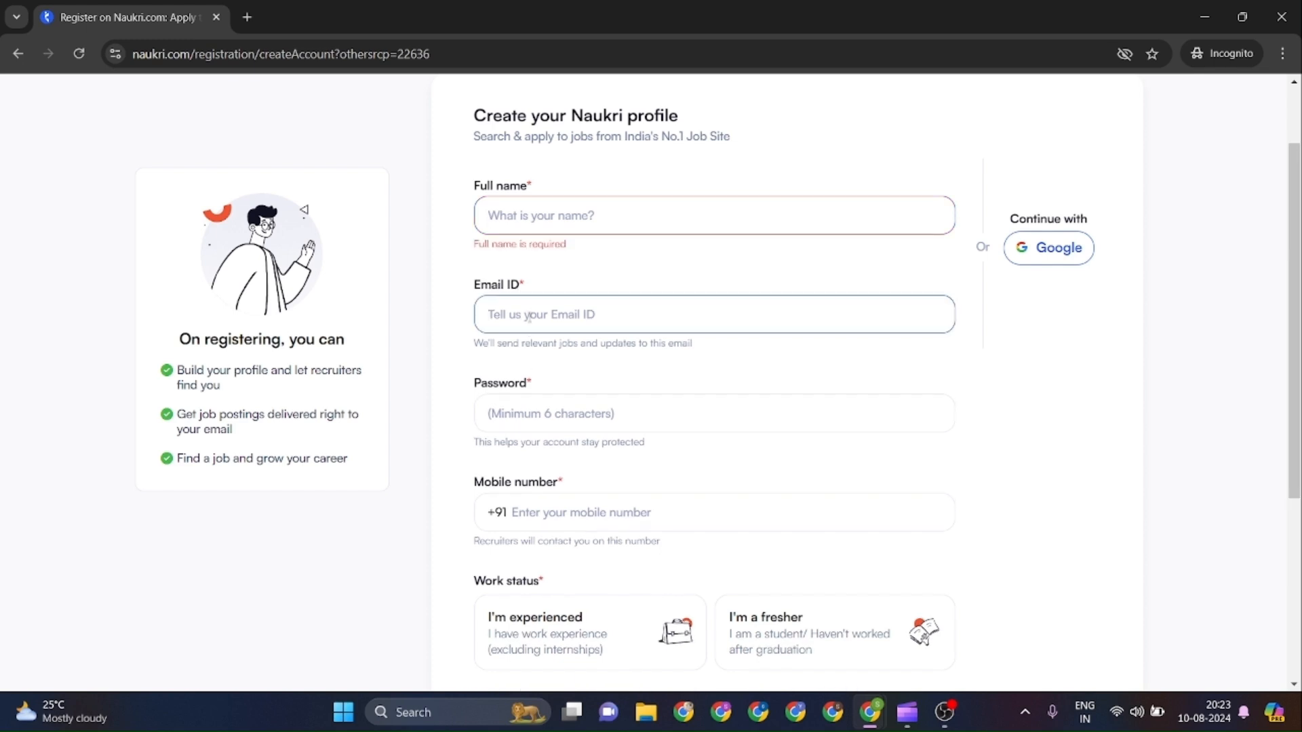
left_click(524, 422)
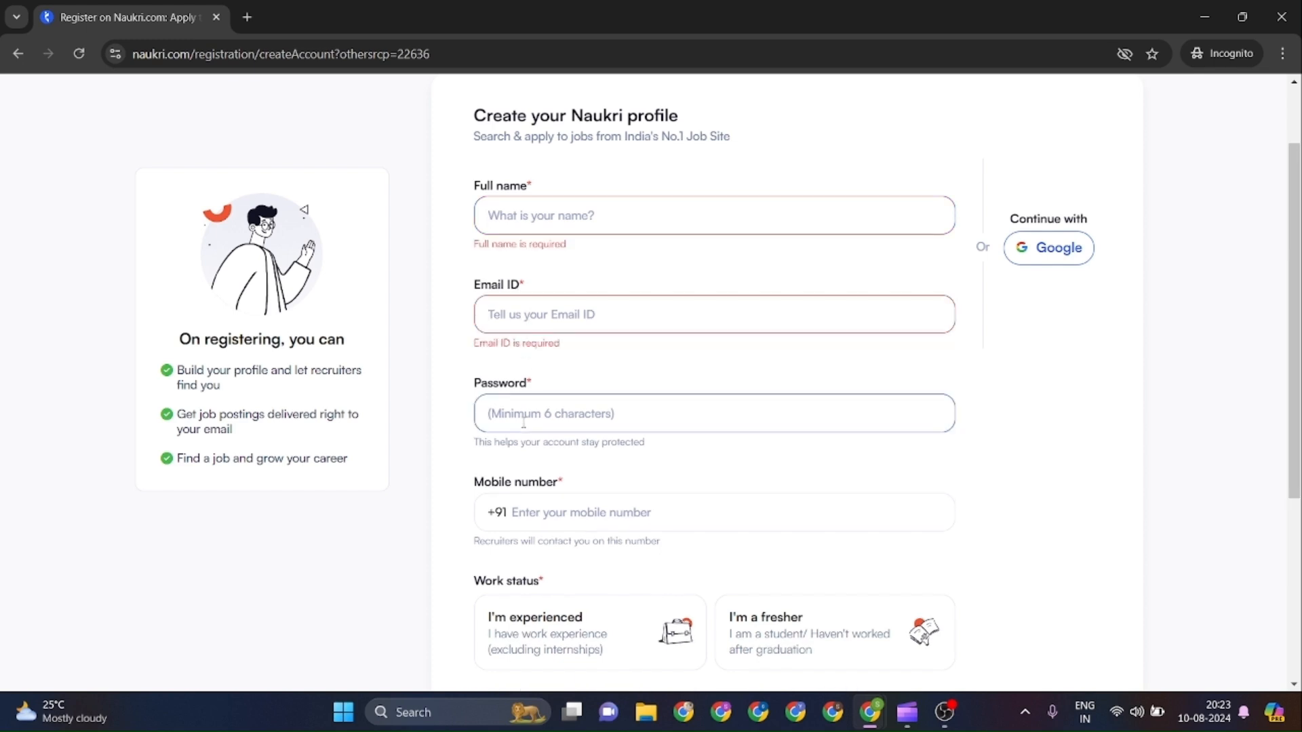
scroll(523, 422, "down", 2)
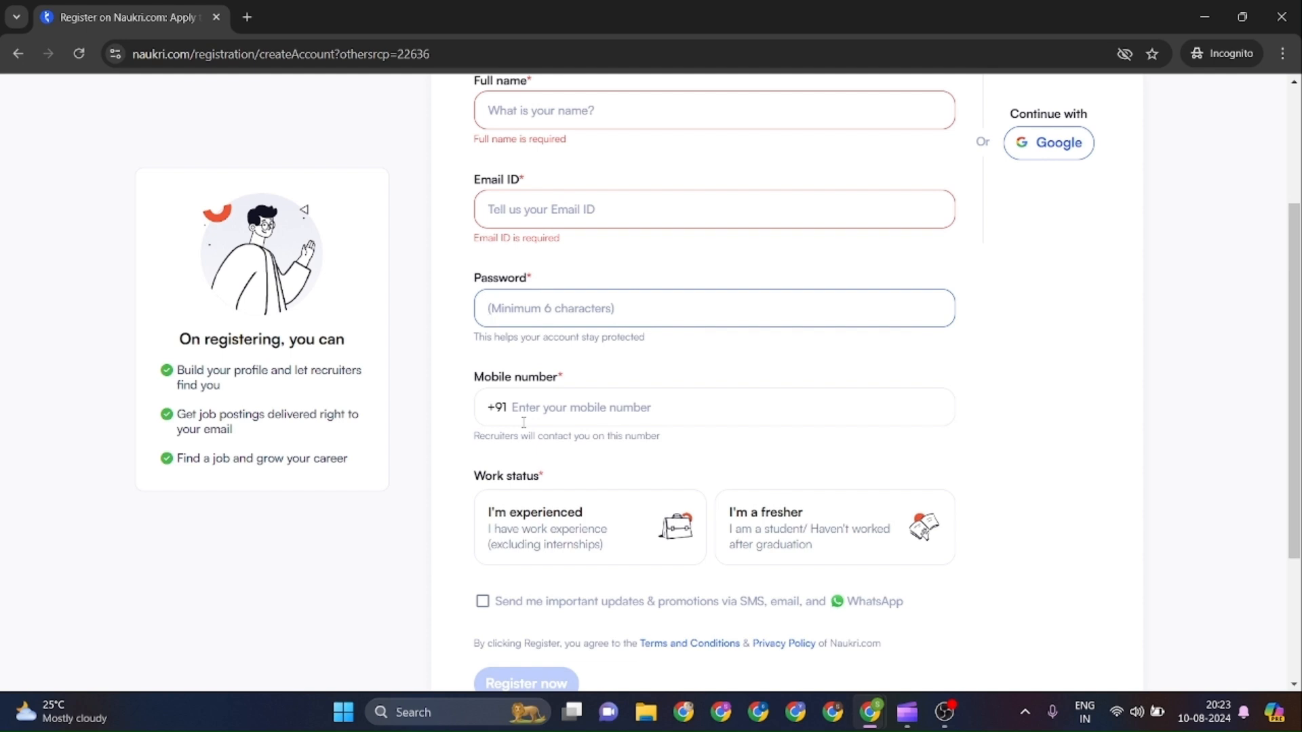
left_click(541, 411)
scroll(541, 411, "down", 2)
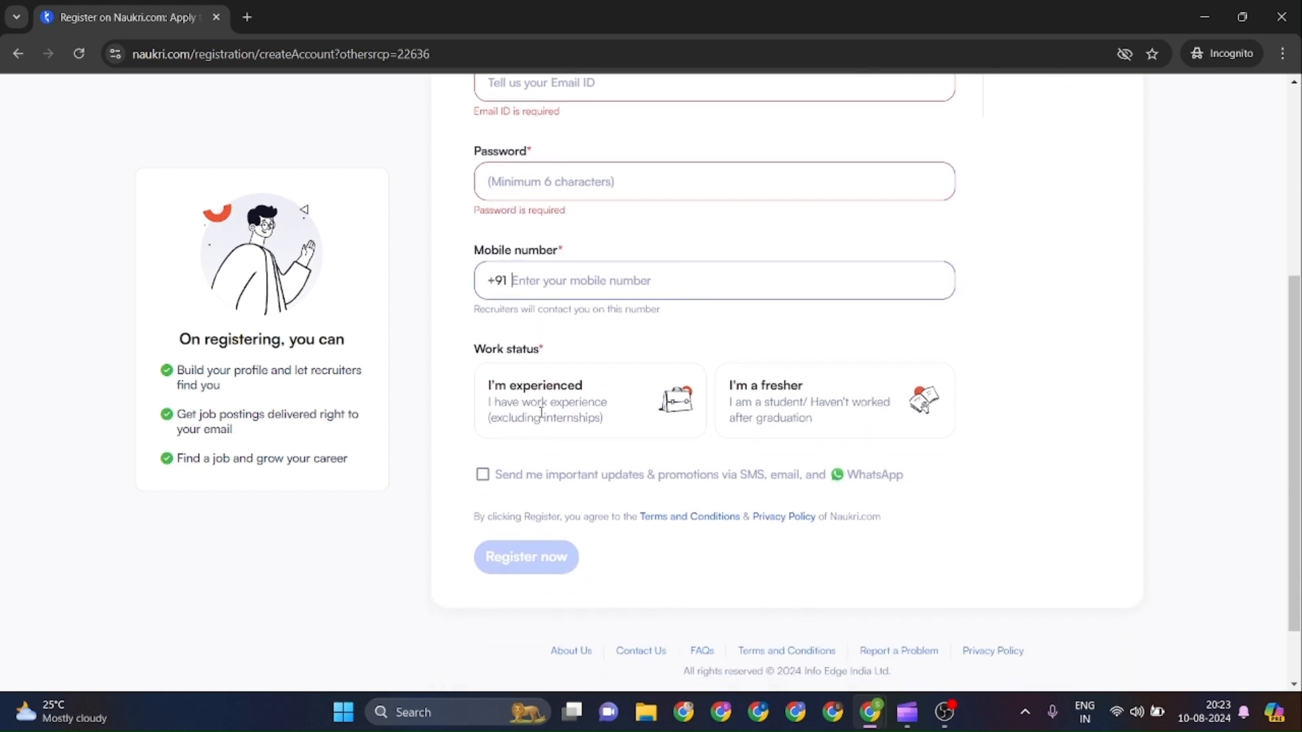
Mark work status as fresher and choose Pune as the current city.
left_click(814, 414)
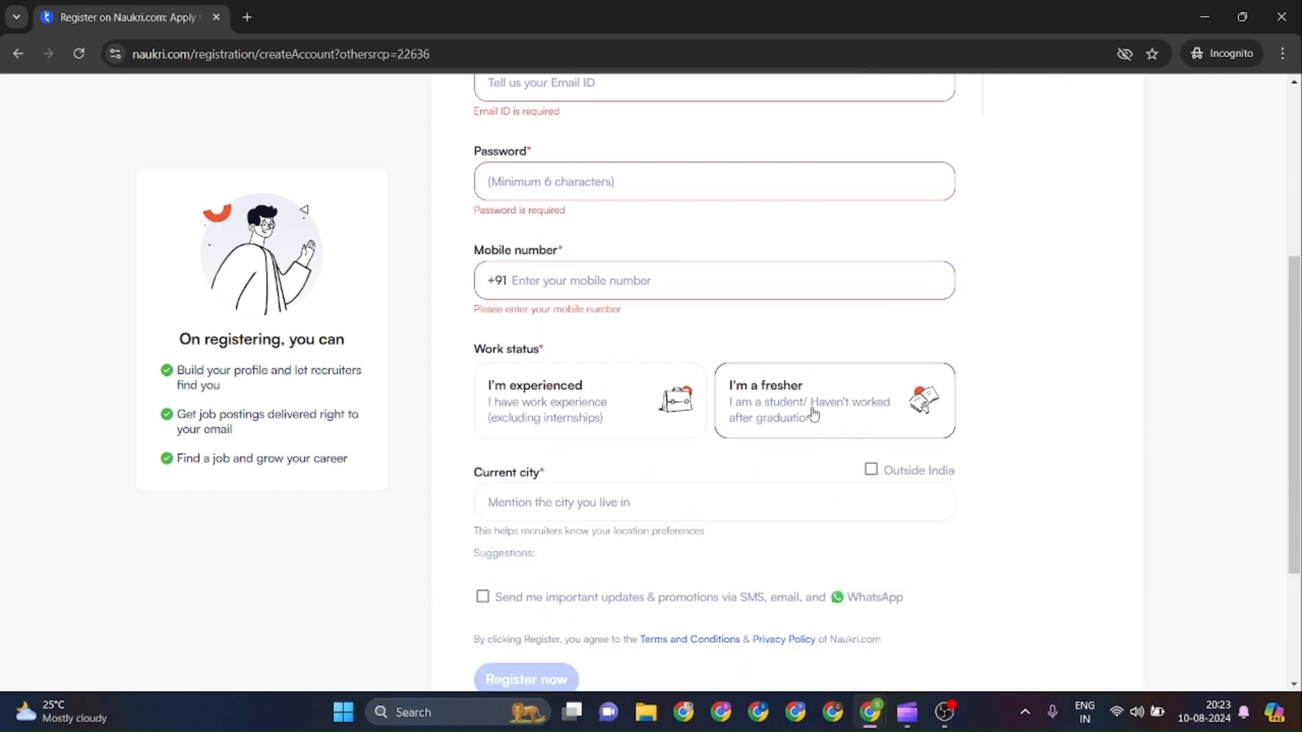
scroll(814, 413, "down", 2)
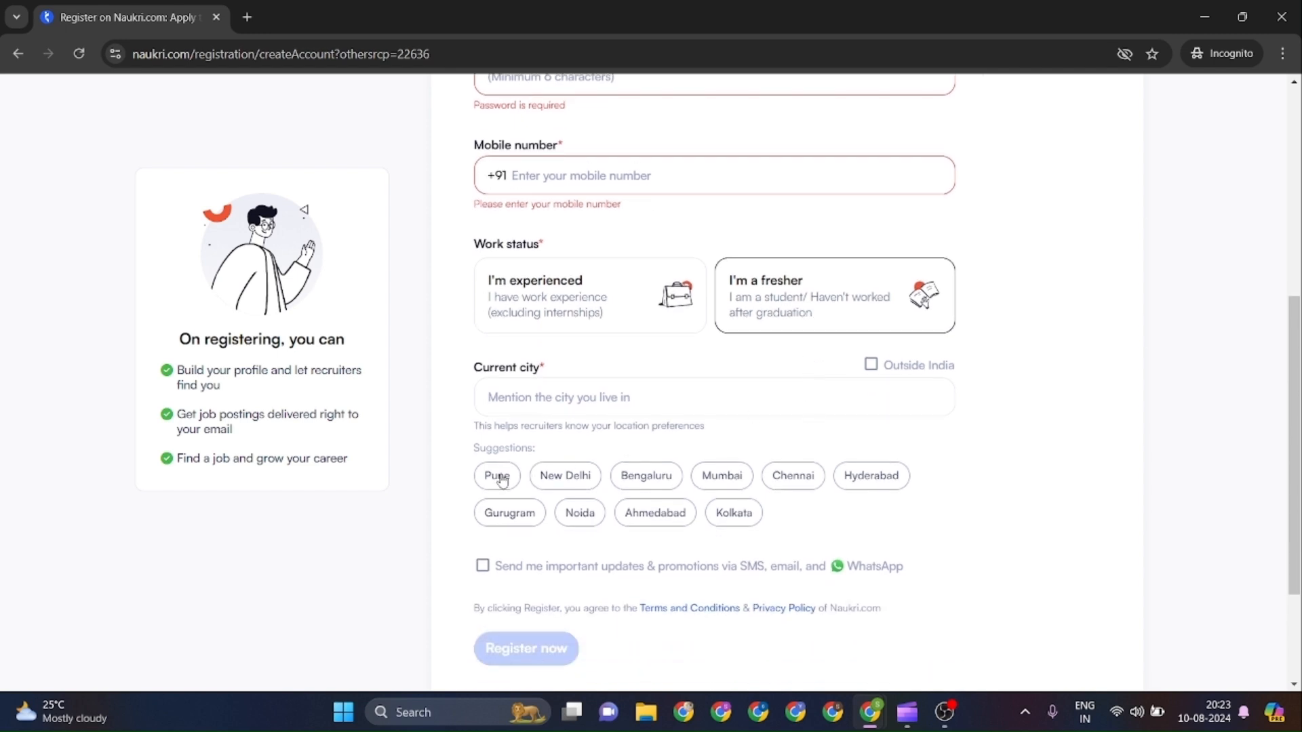
left_click(494, 481)
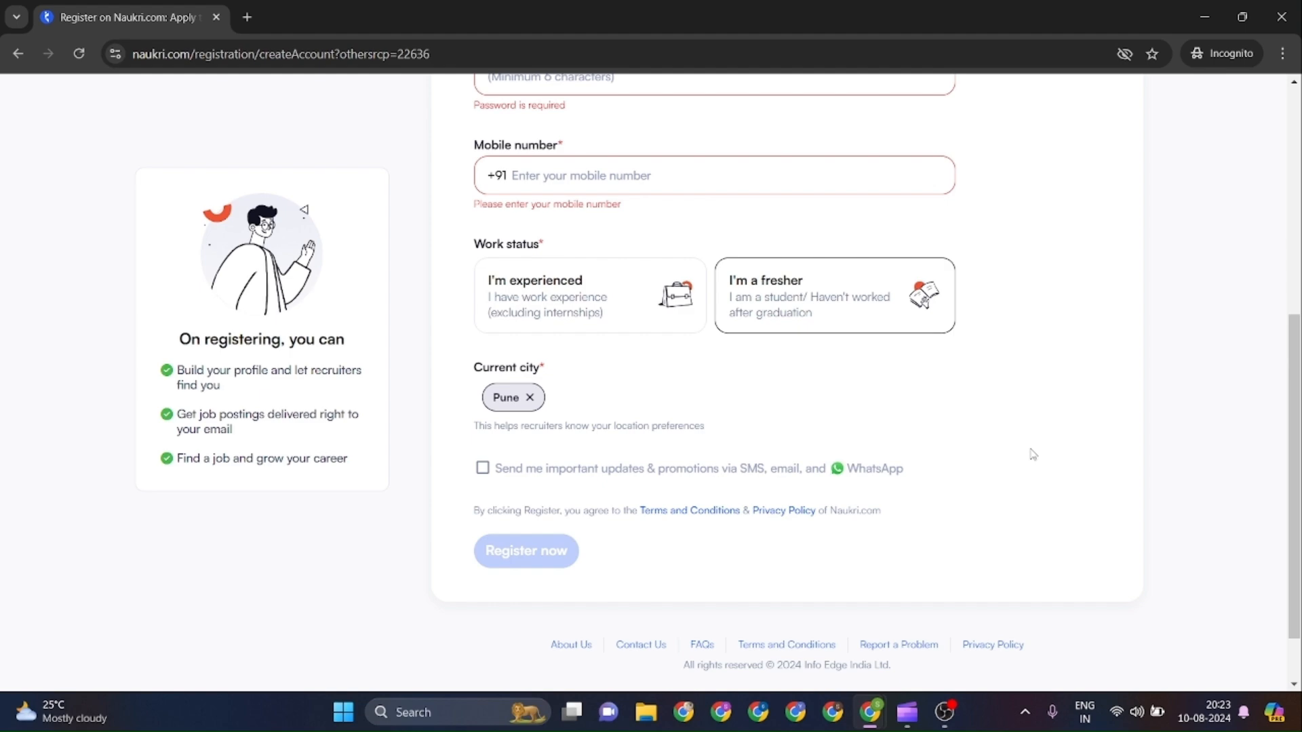
scroll(1032, 455, "up", 3)
scroll(1033, 454, "up", 3)
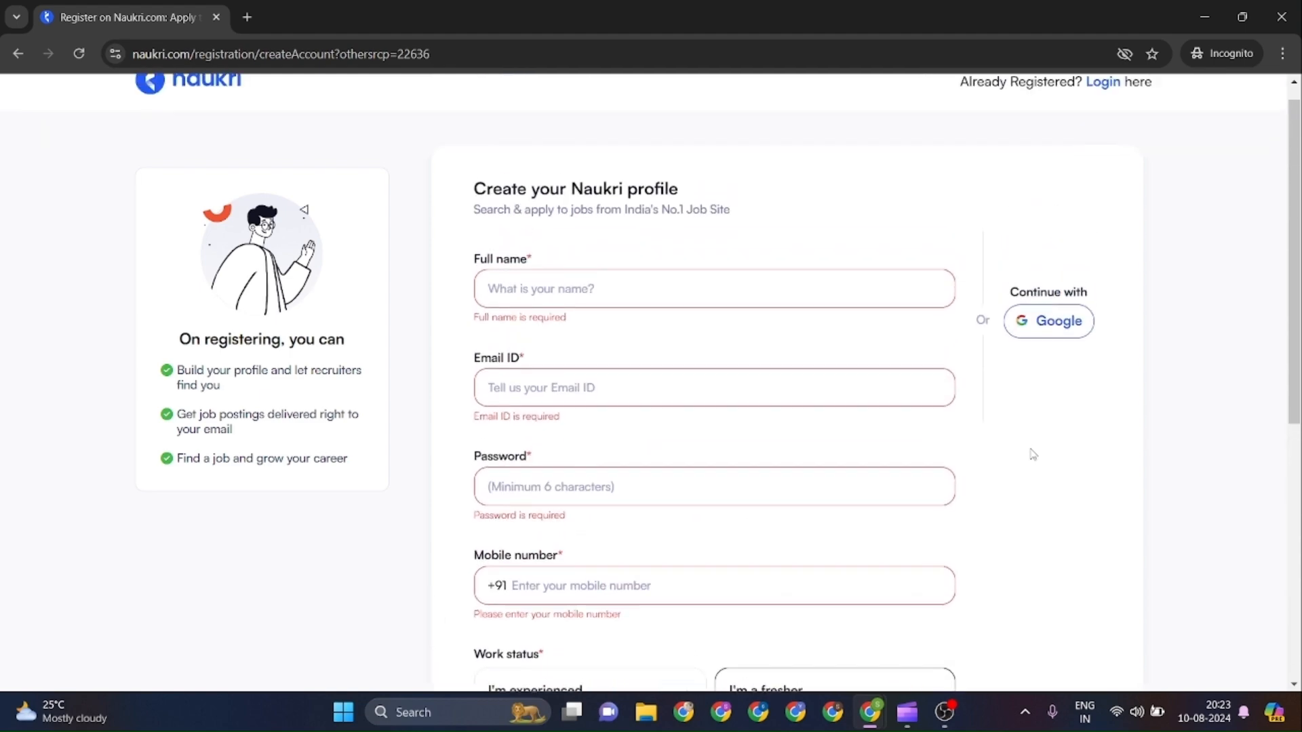
scroll(1033, 454, "down", 1)
scroll(1033, 454, "down", 5)
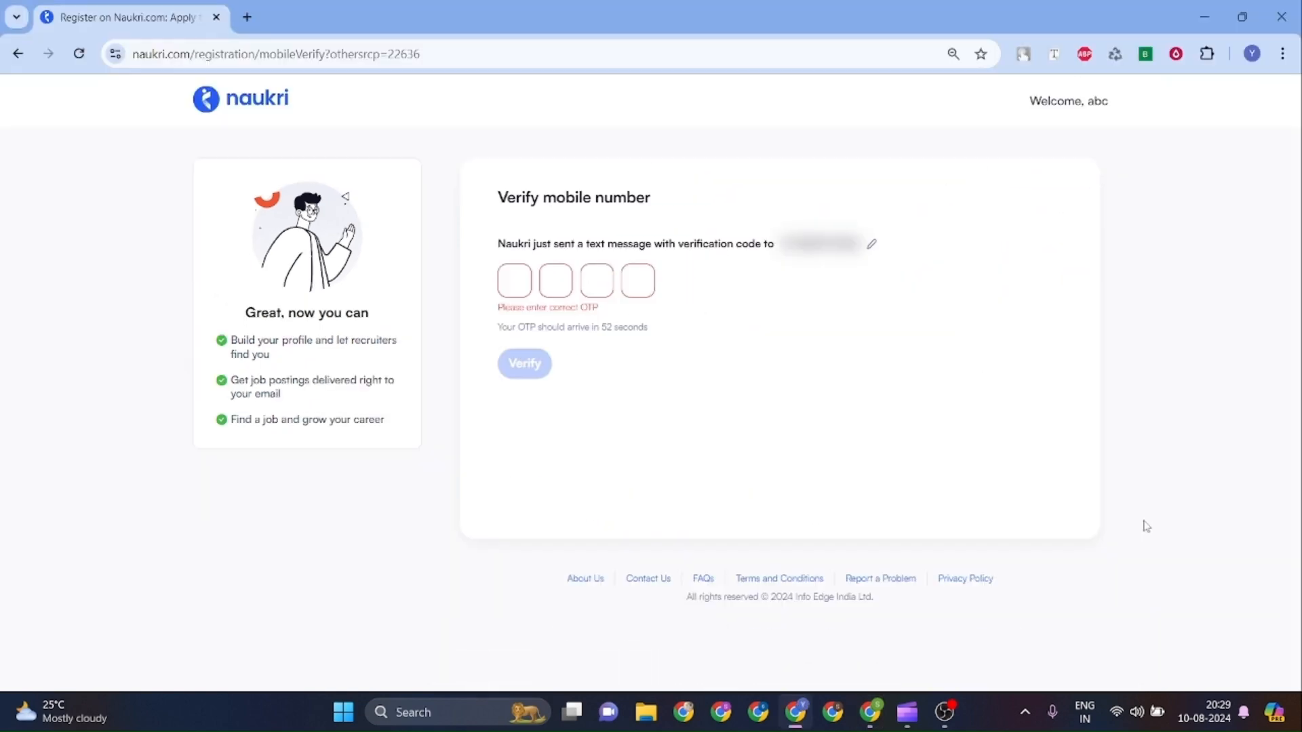
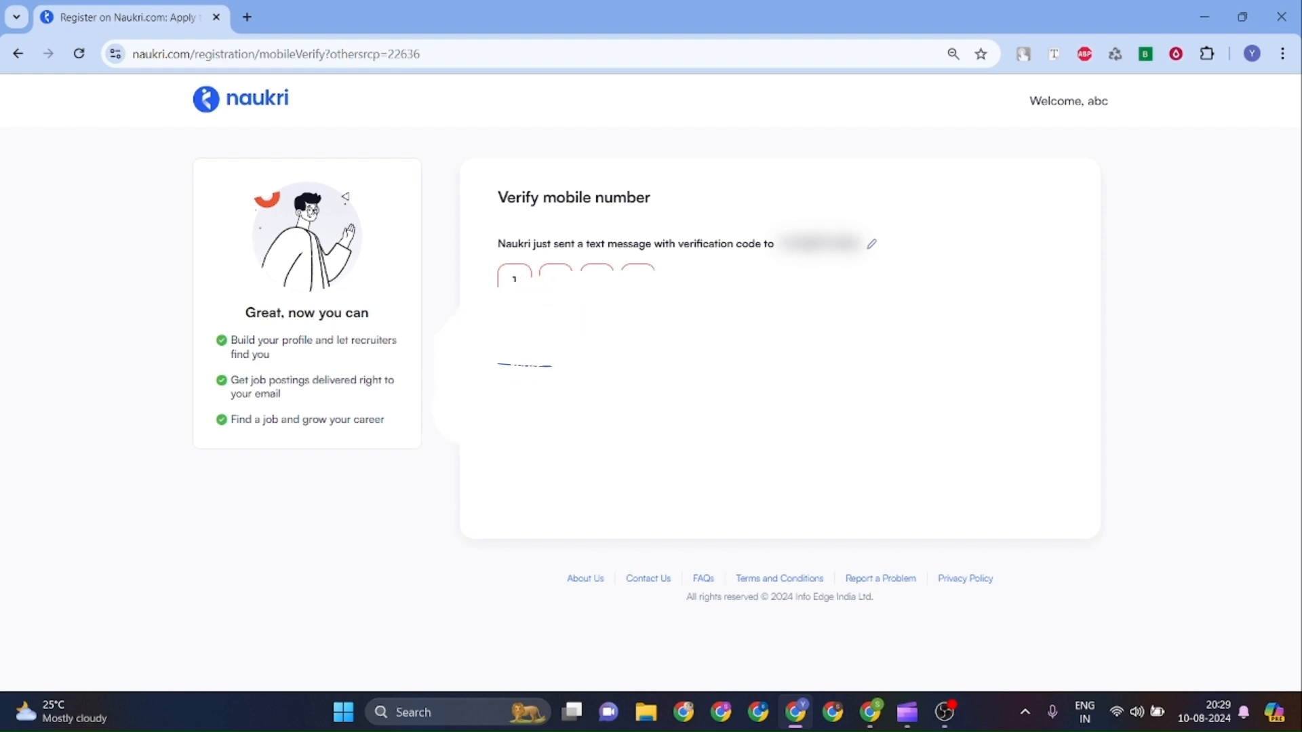
Enter the texted verification code and verify the mobile number.
left_click(519, 364)
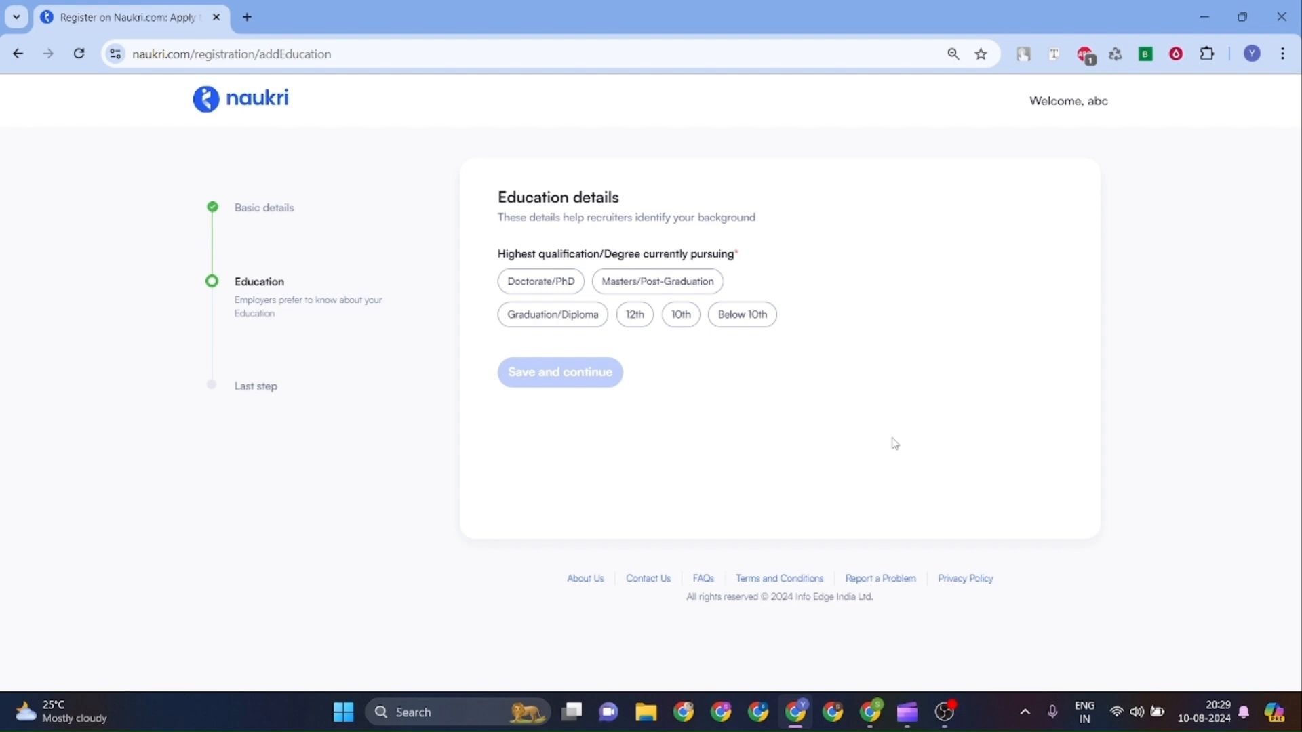
Choose Graduation/Diploma, B.Tech/B.E., Full Time, and Computers as the specialization.
left_click(557, 319)
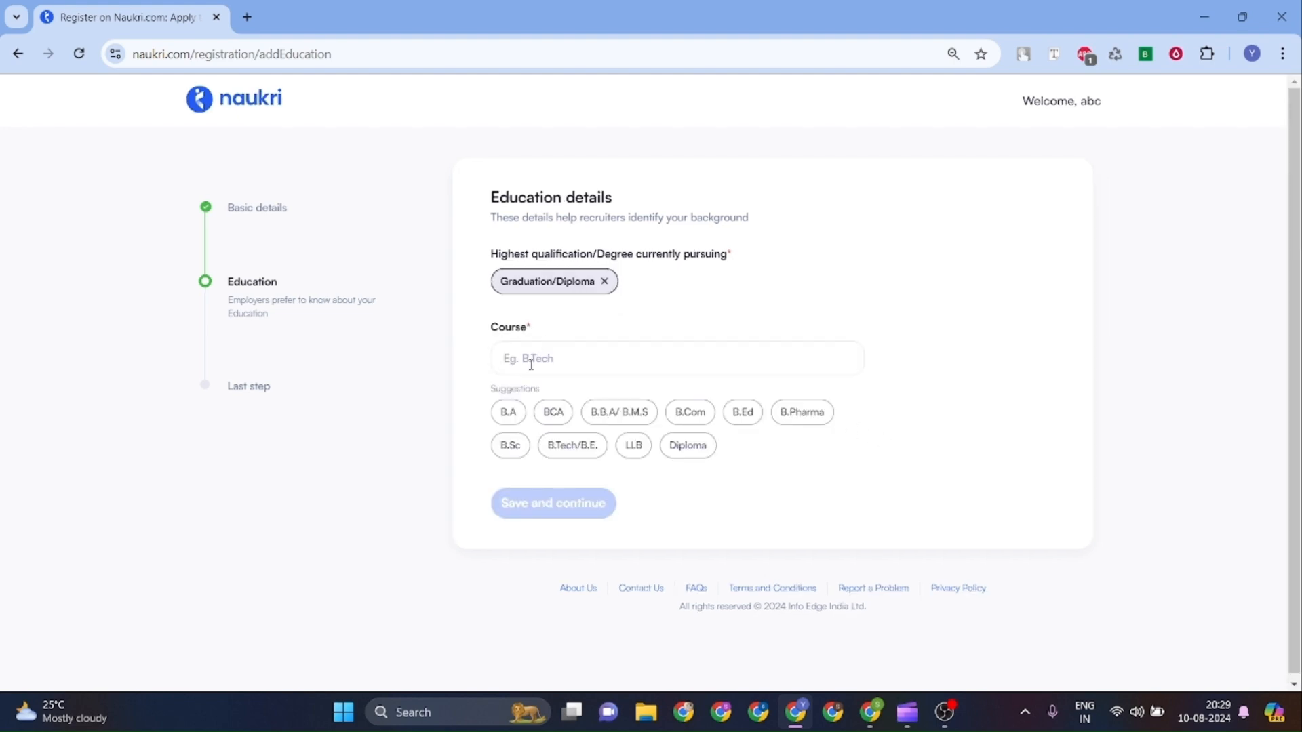
left_click(569, 446)
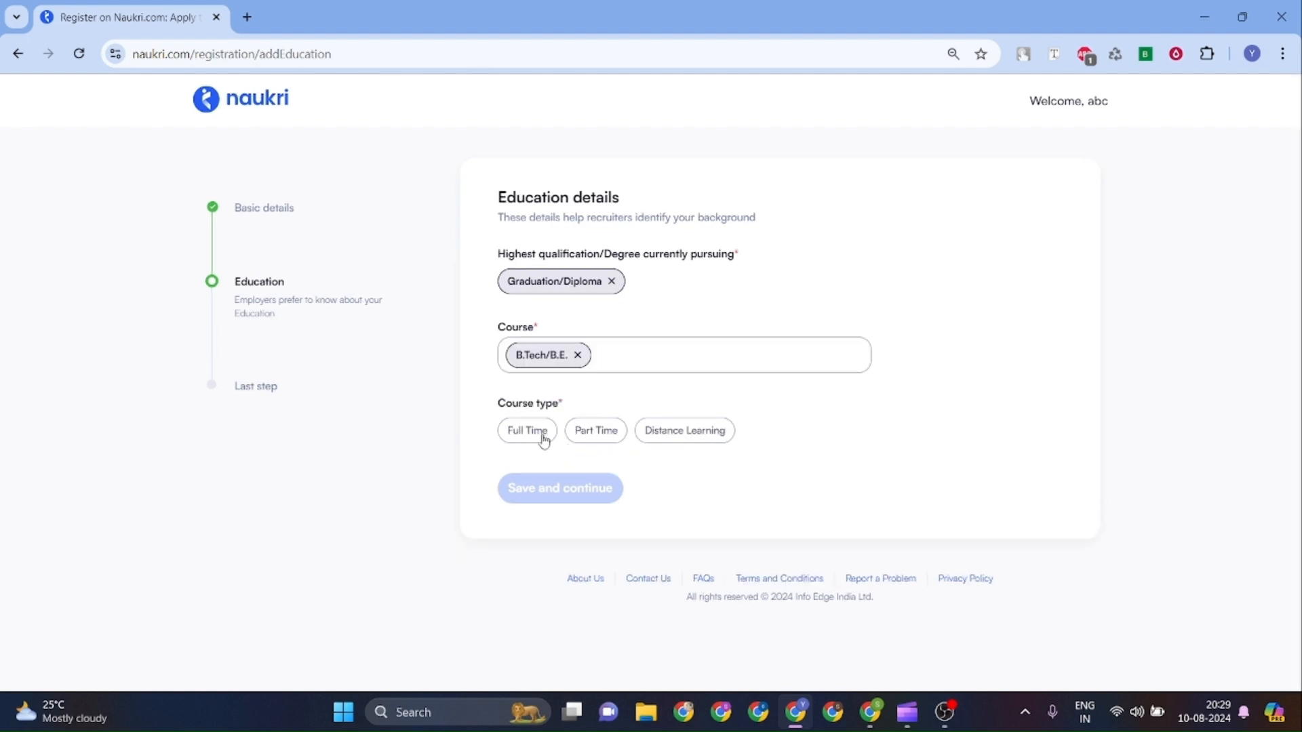
left_click(544, 442)
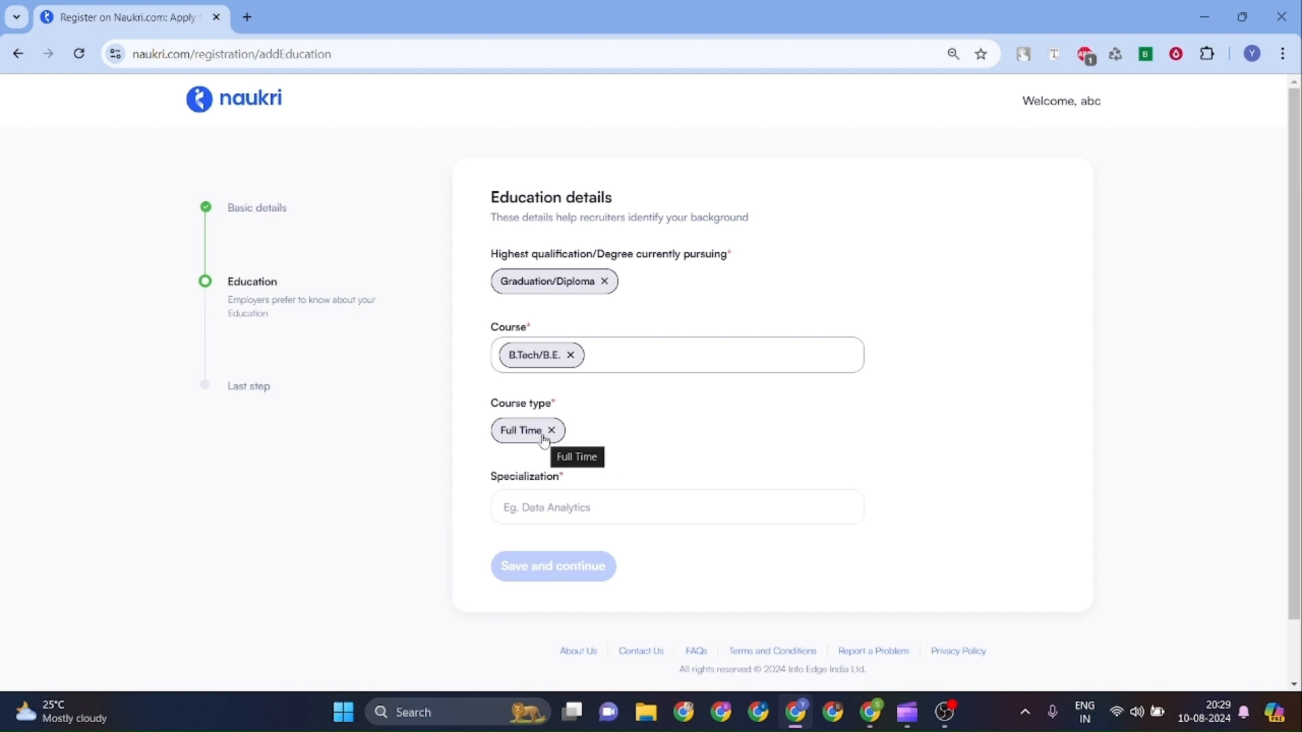
left_click(559, 509)
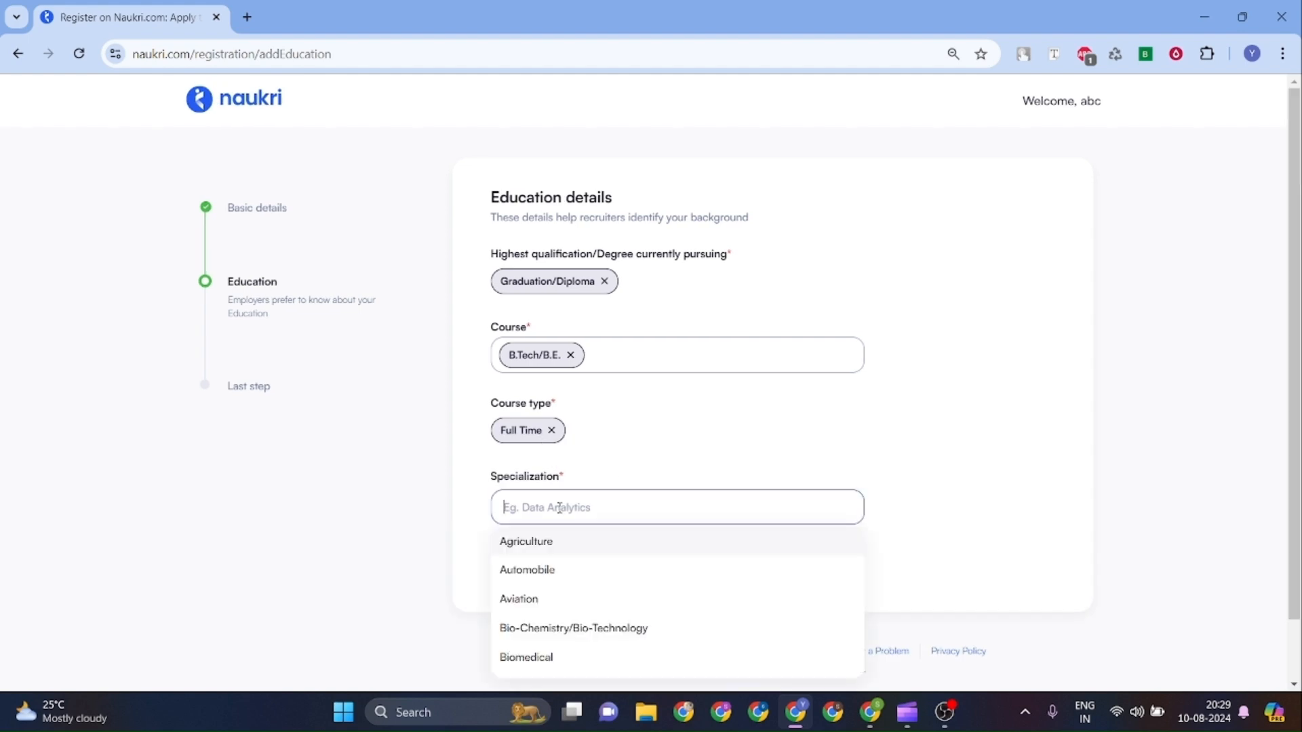
type("com")
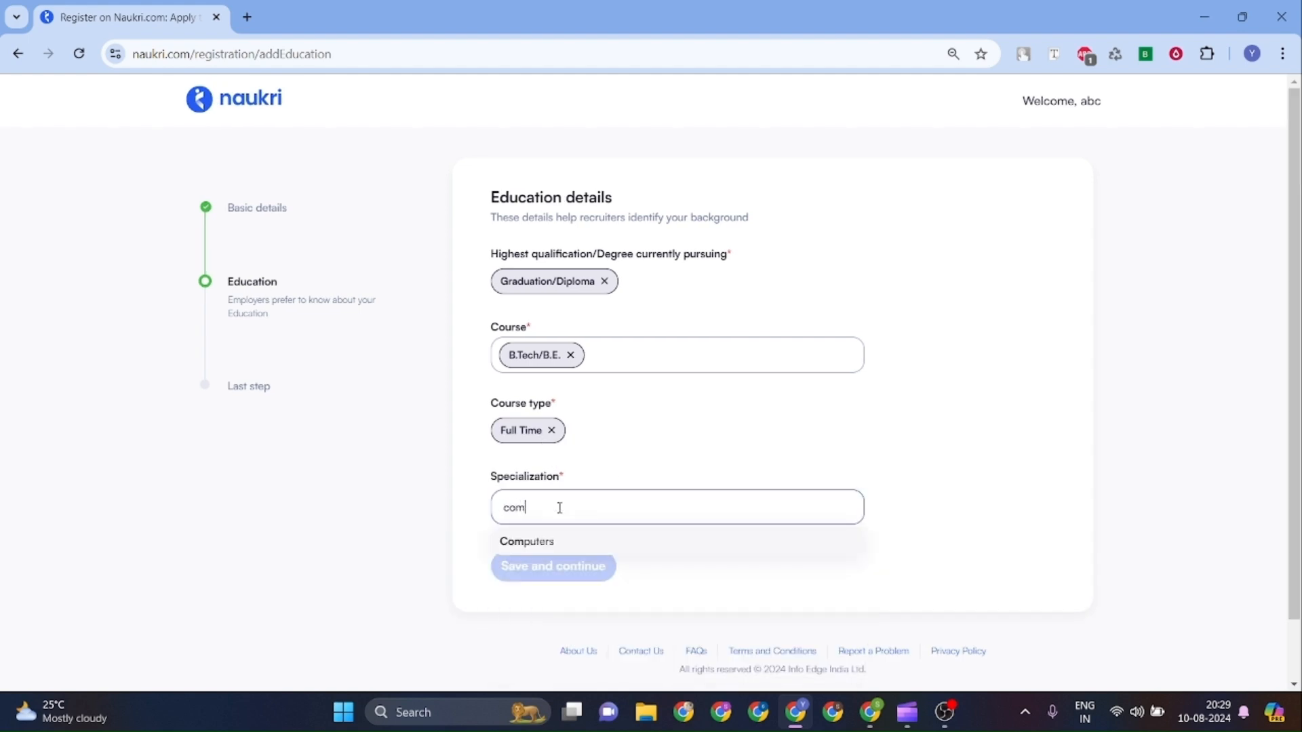
type("puter sc")
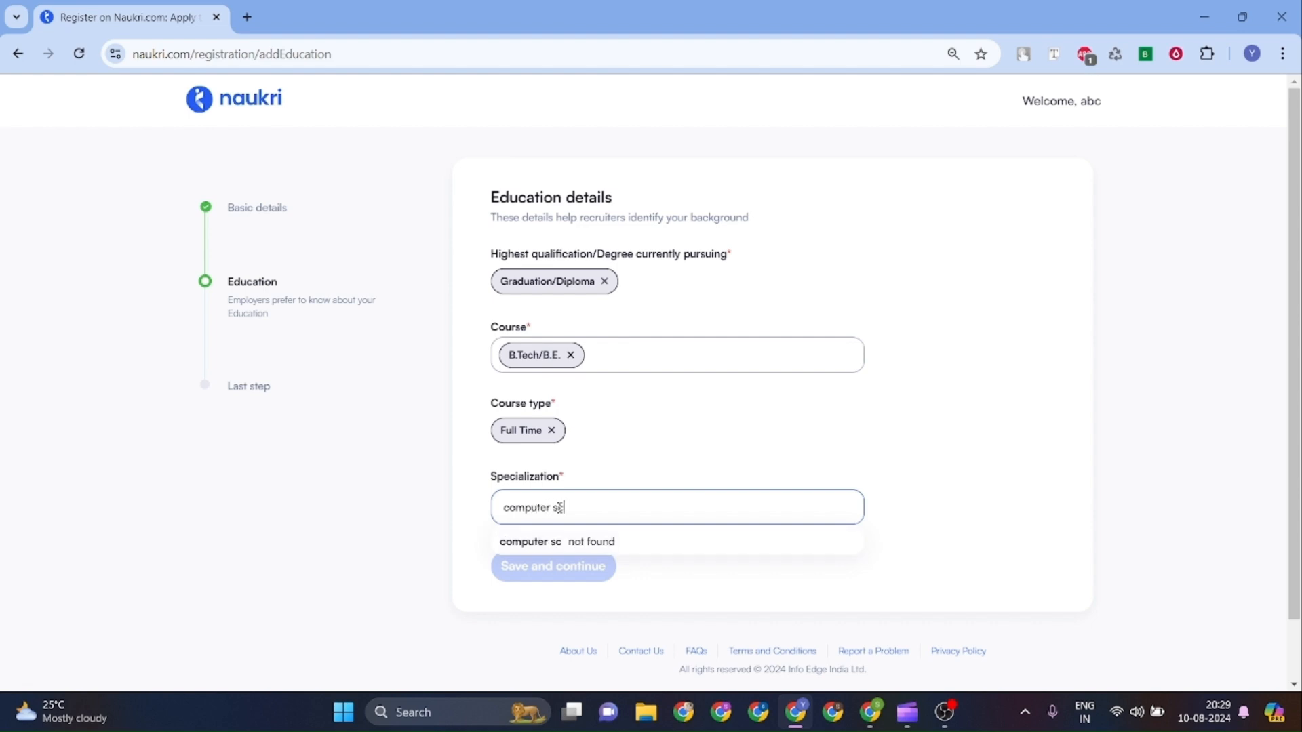
key("BackSpace")
key("BackSpace")
key("BackSpace")
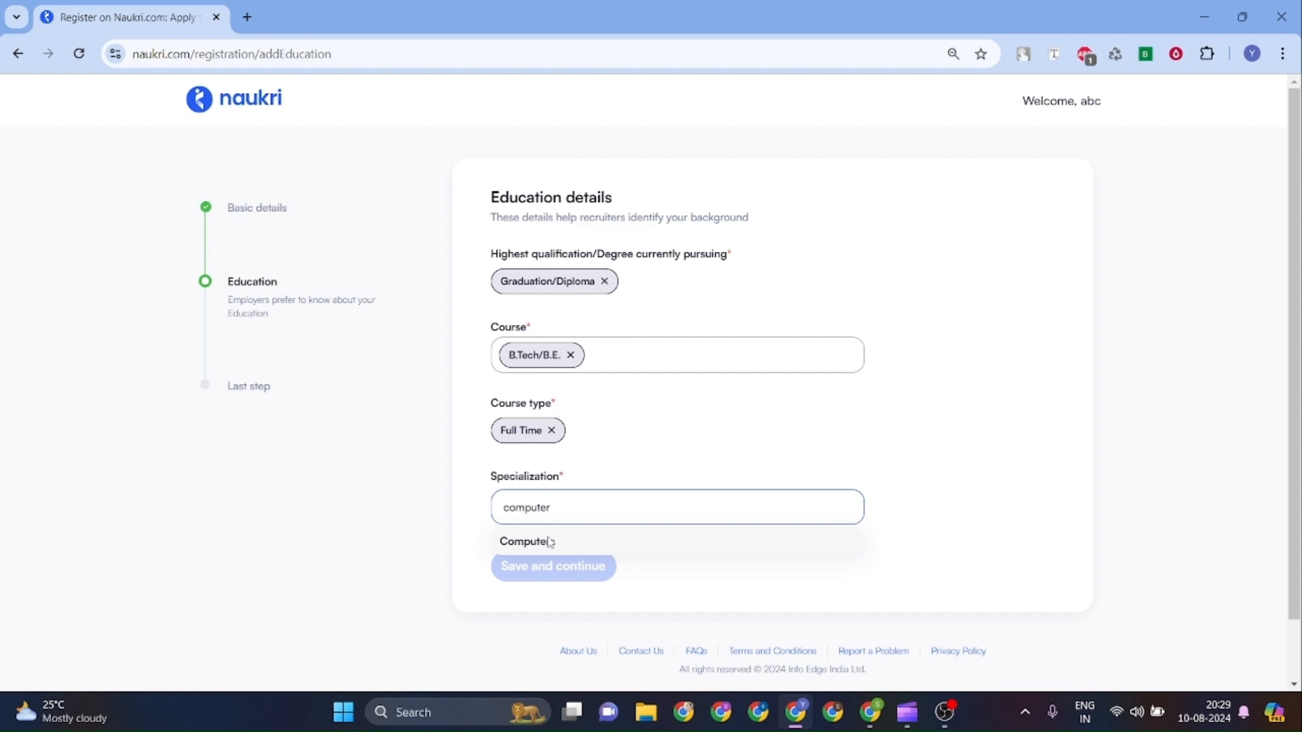
left_click(550, 541)
scroll(548, 541, "down", 3)
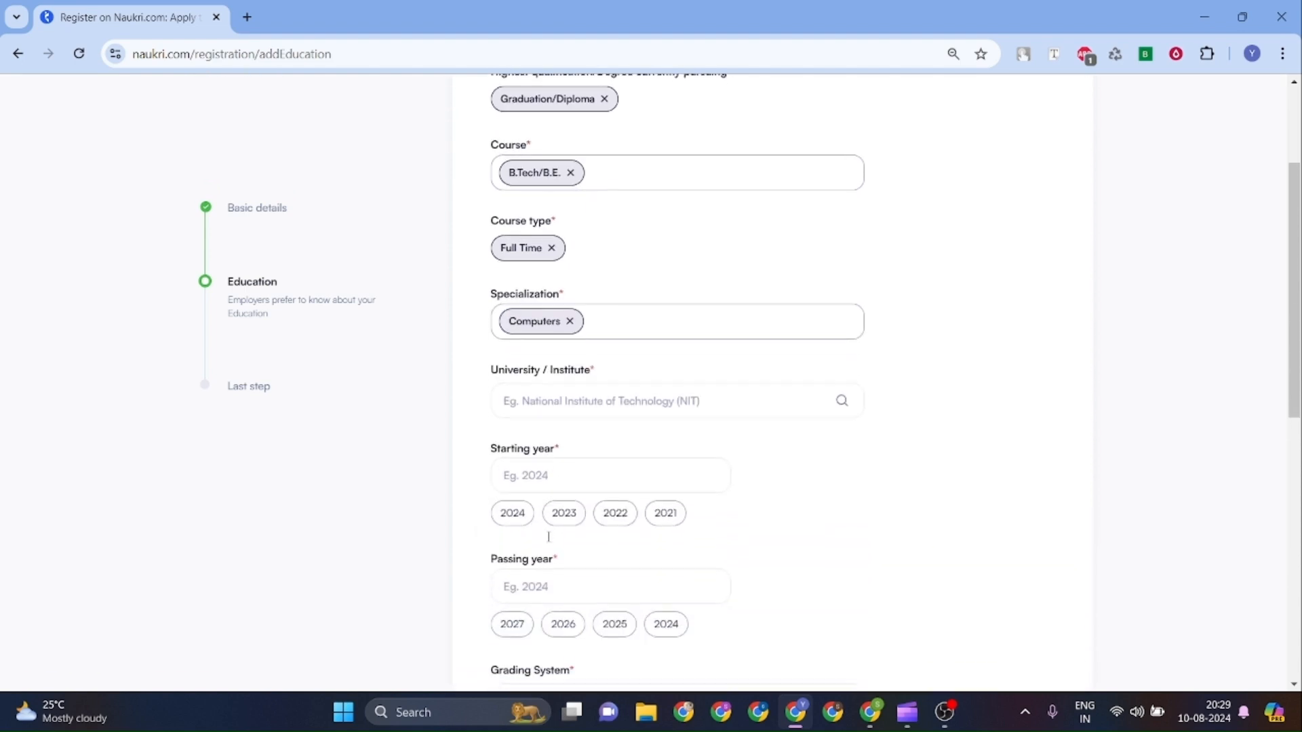
Set the university to Dr Babasaheb Ambedkar Technological University via the 'dbatu' search.
left_click(639, 406)
type("abc")
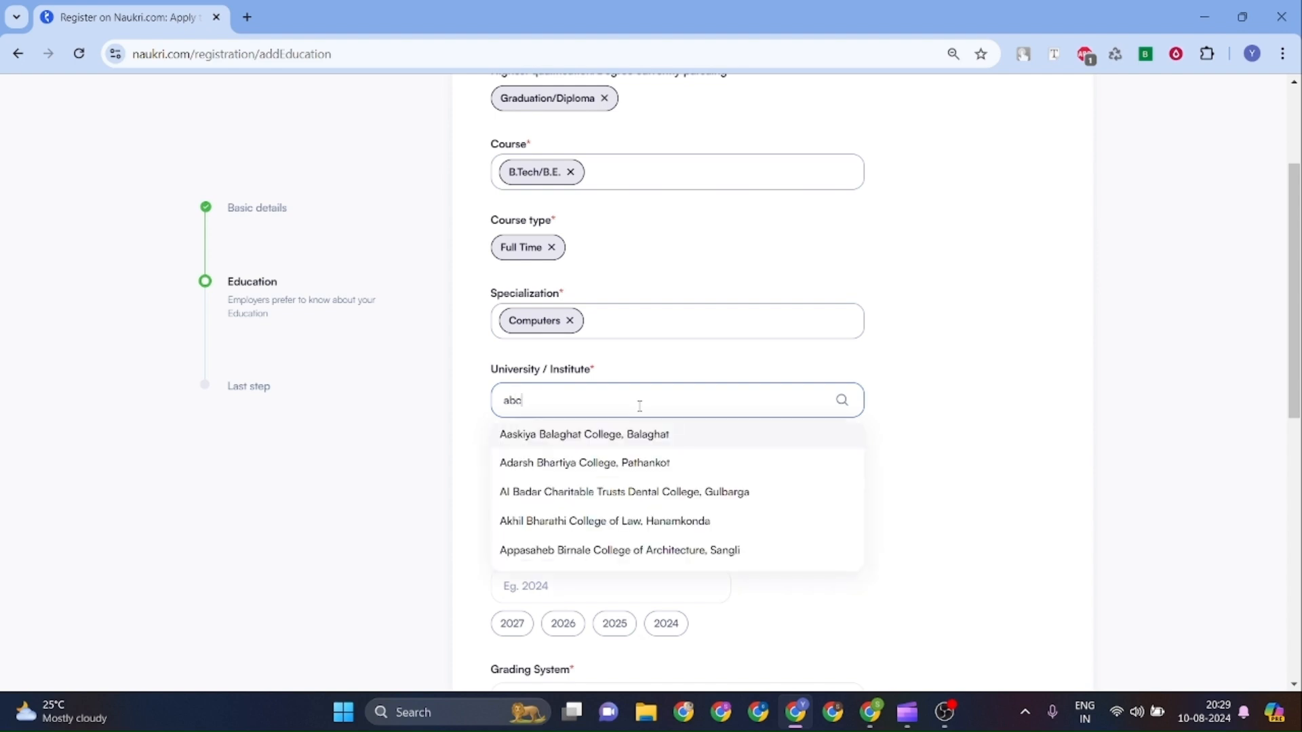
left_click(476, 436)
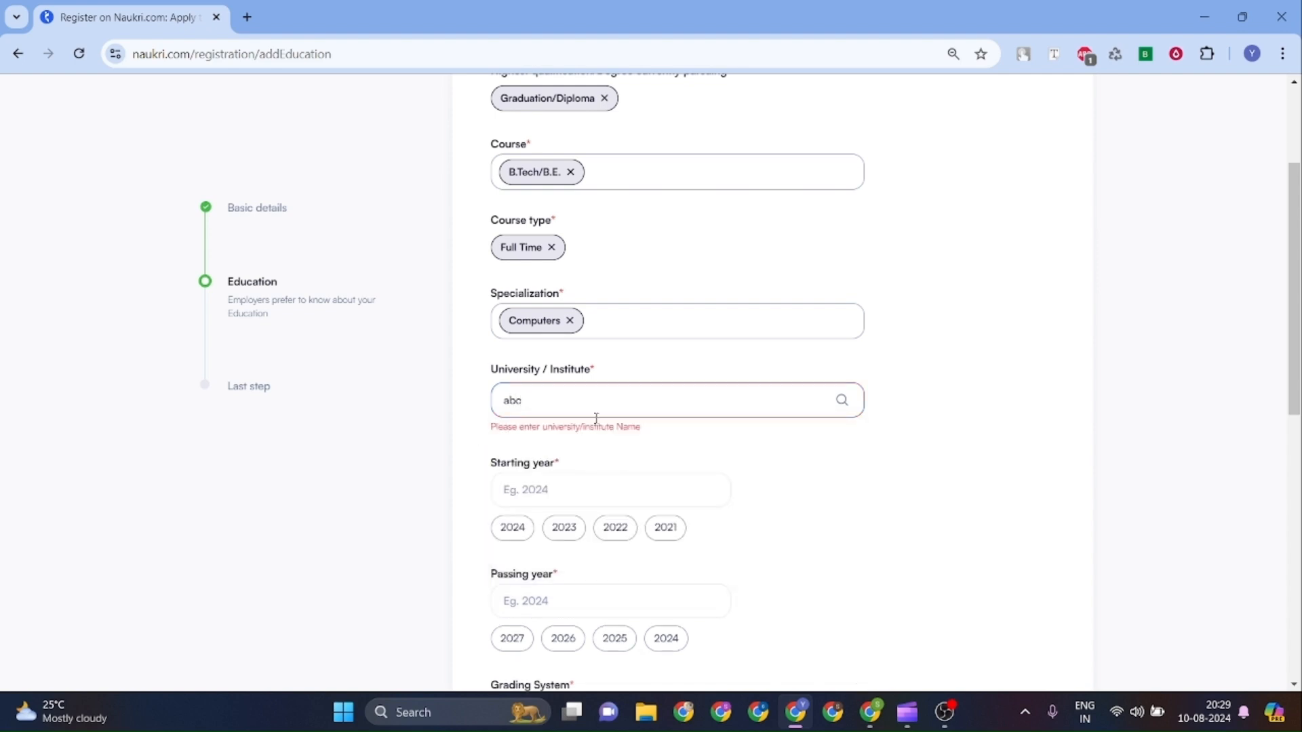
left_click(649, 398)
key("BackSpace")
key("BackSpace")
key("BackSpace")
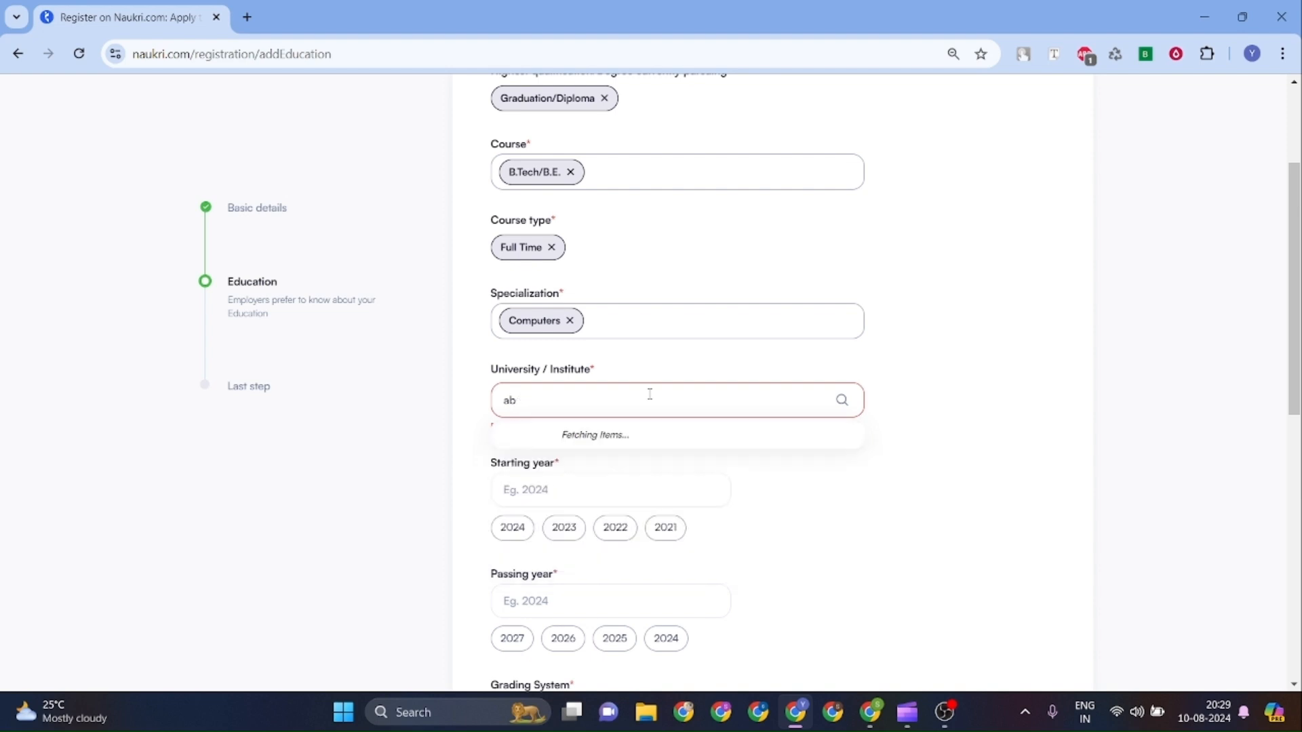
type("dbatu")
left_click(630, 438)
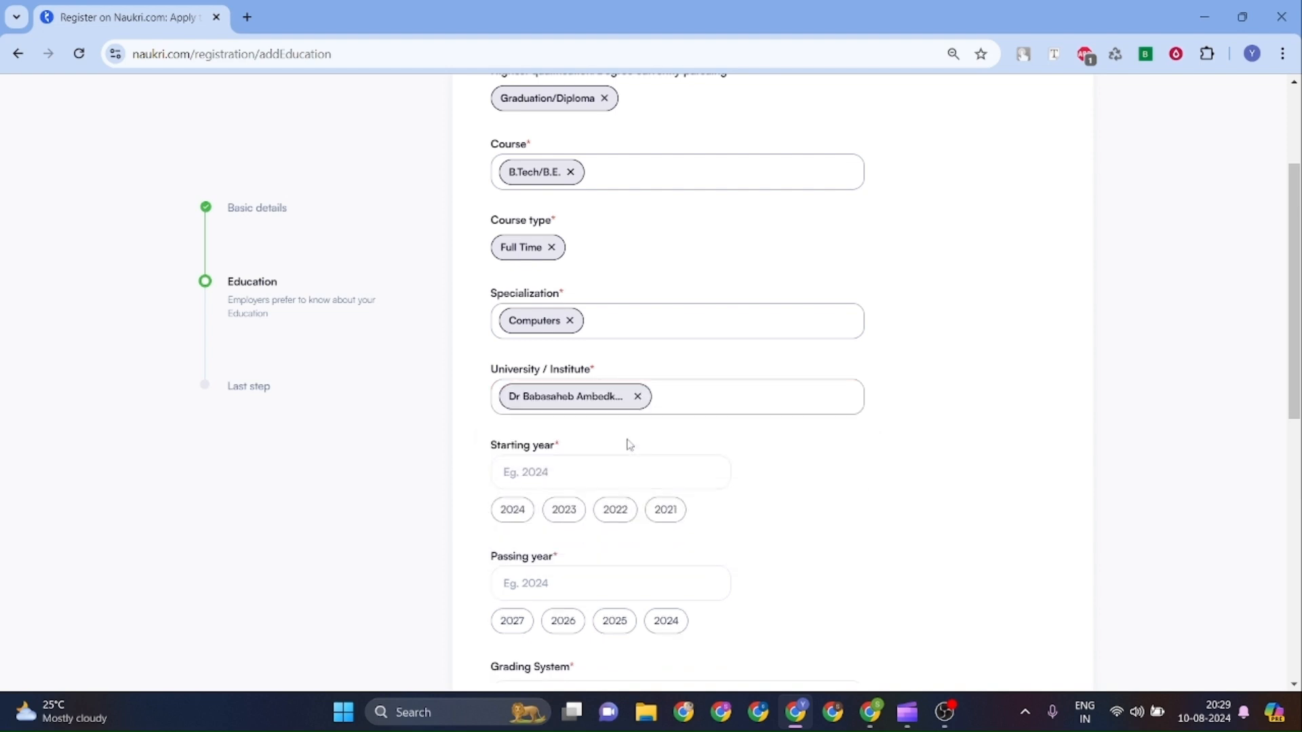
scroll(628, 443, "down", 2)
Enter starting year 2015 and passing year 2023.
left_click(560, 333)
type("2015")
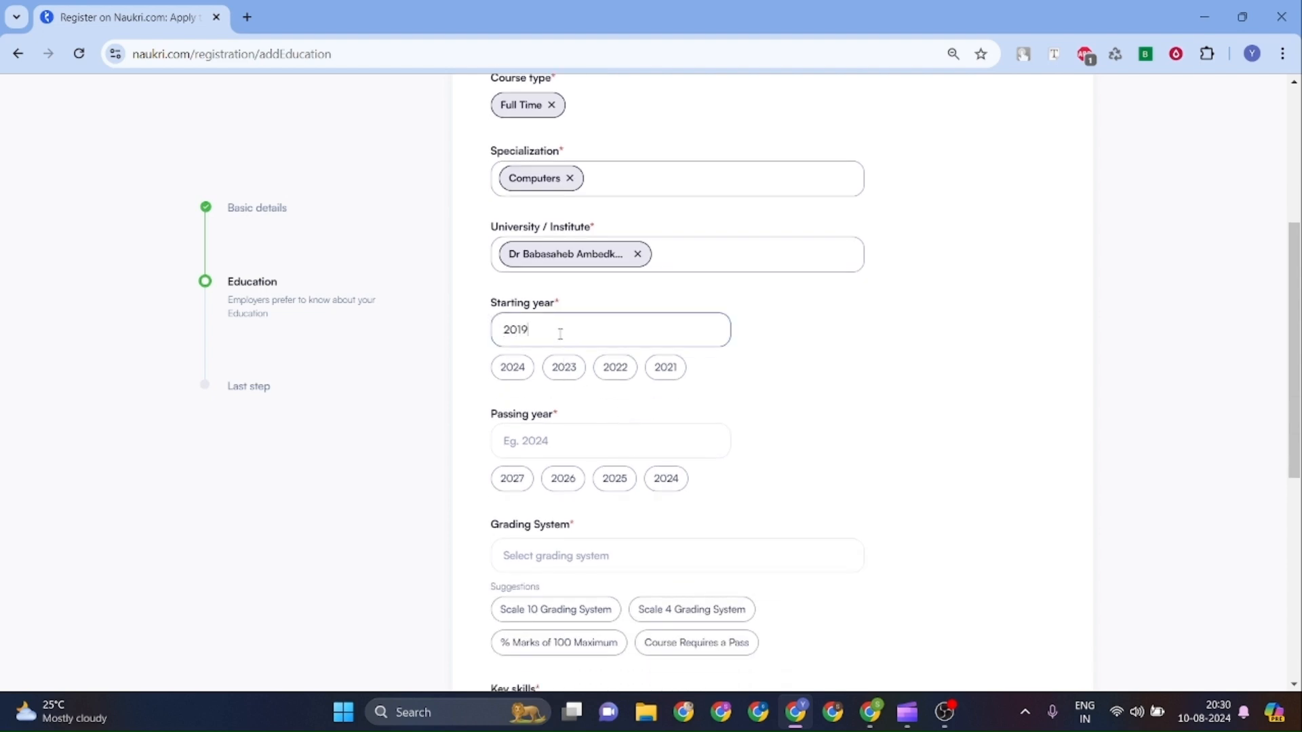
scroll(560, 333, "down", 2)
left_click(560, 333)
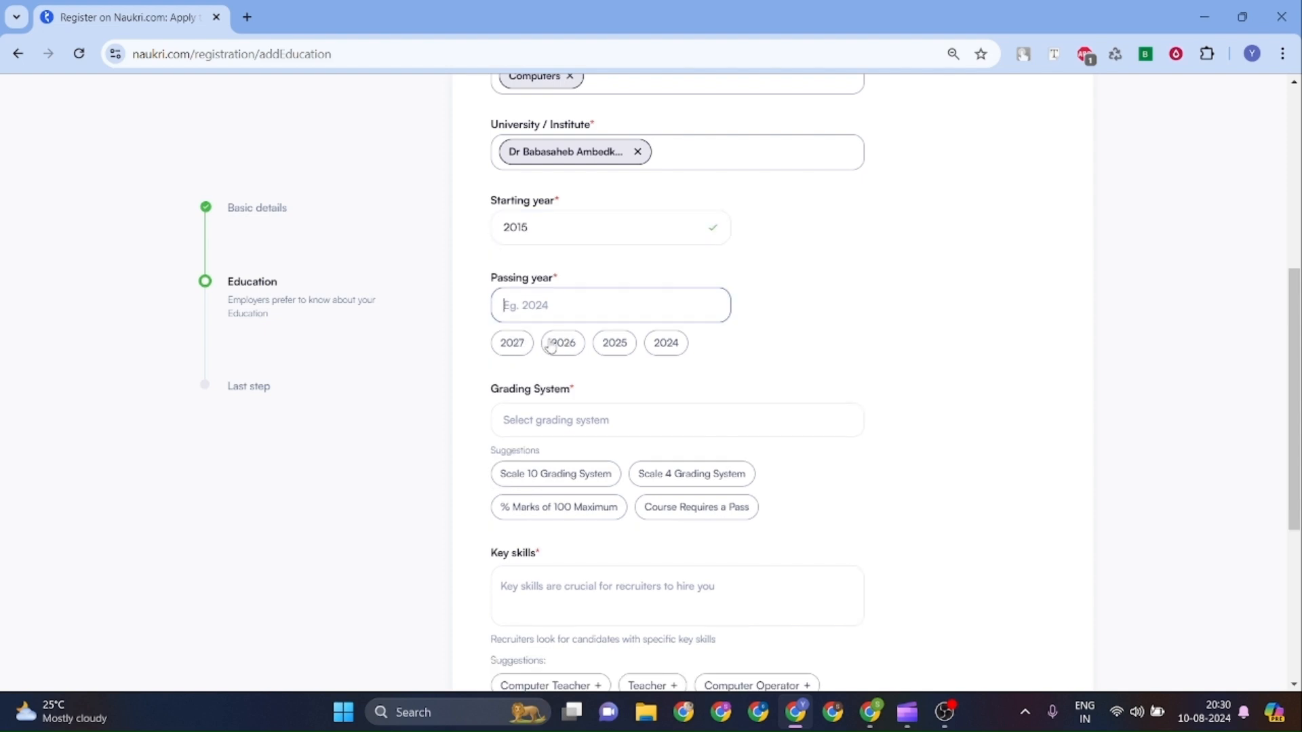
type("2023")
scroll(551, 346, "down", 2)
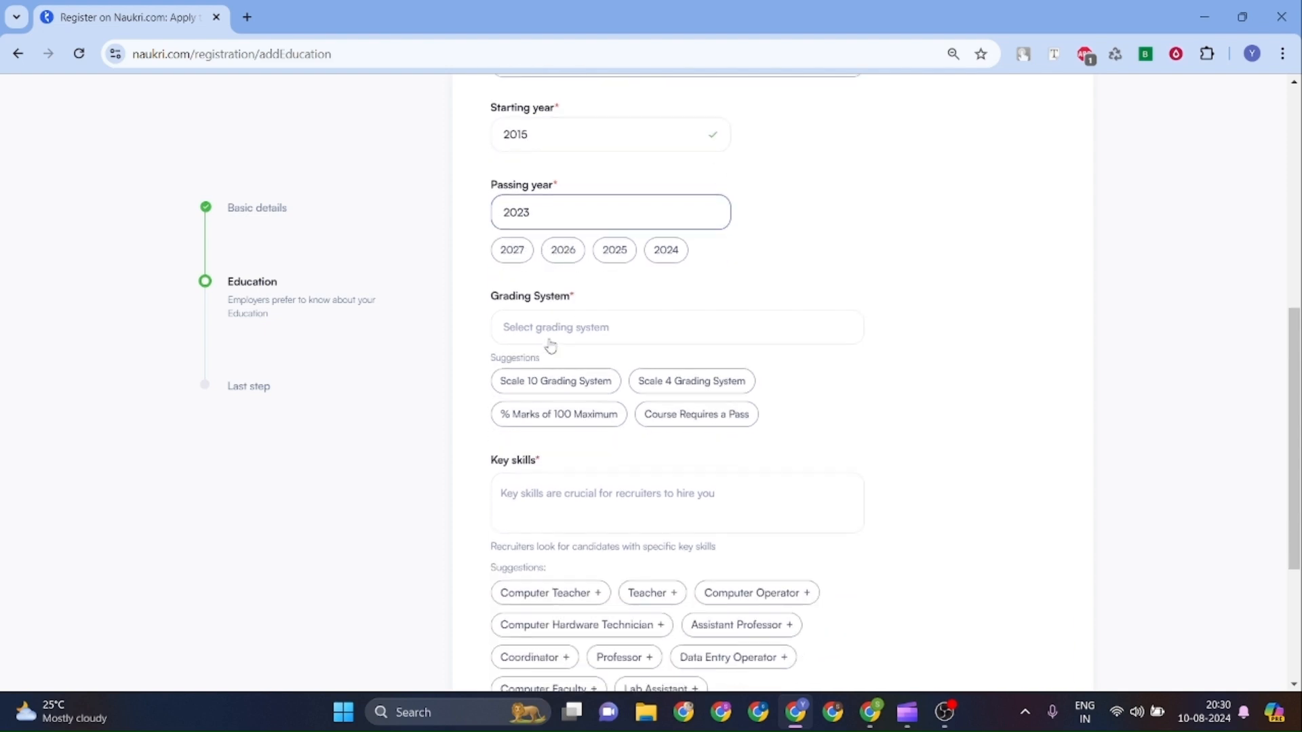
Choose the Scale 10 grading system and enter a CGPA of 8.
left_click(575, 286)
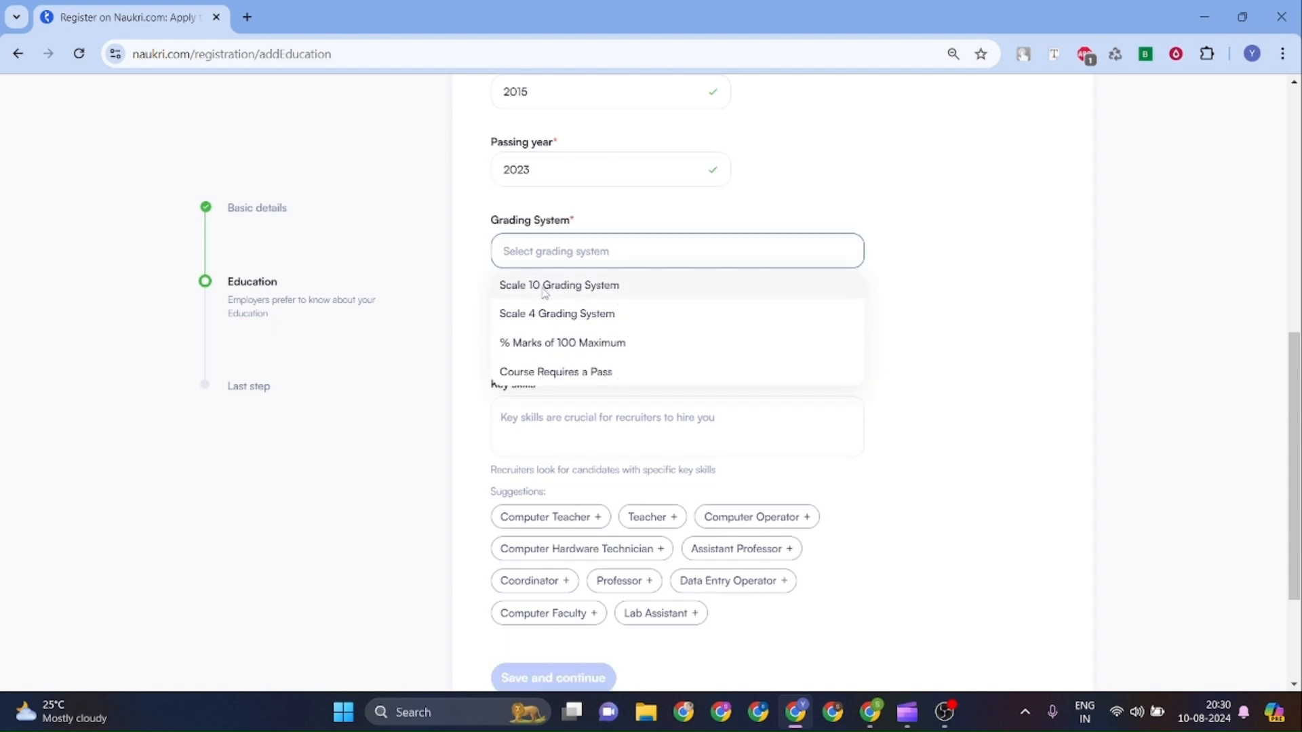
left_click(545, 292)
left_click(552, 324)
type("8")
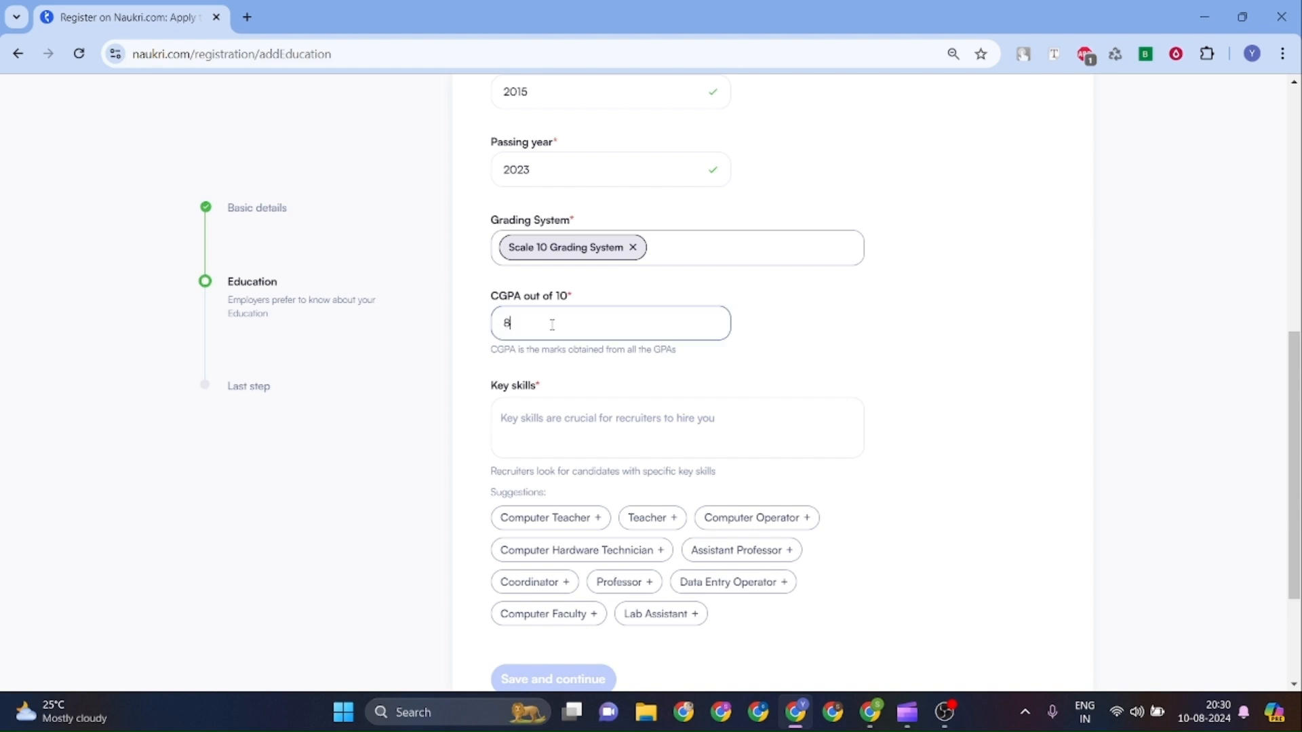
Add key skills C++, C Developer and Programming, then save and continue.
left_click(516, 427)
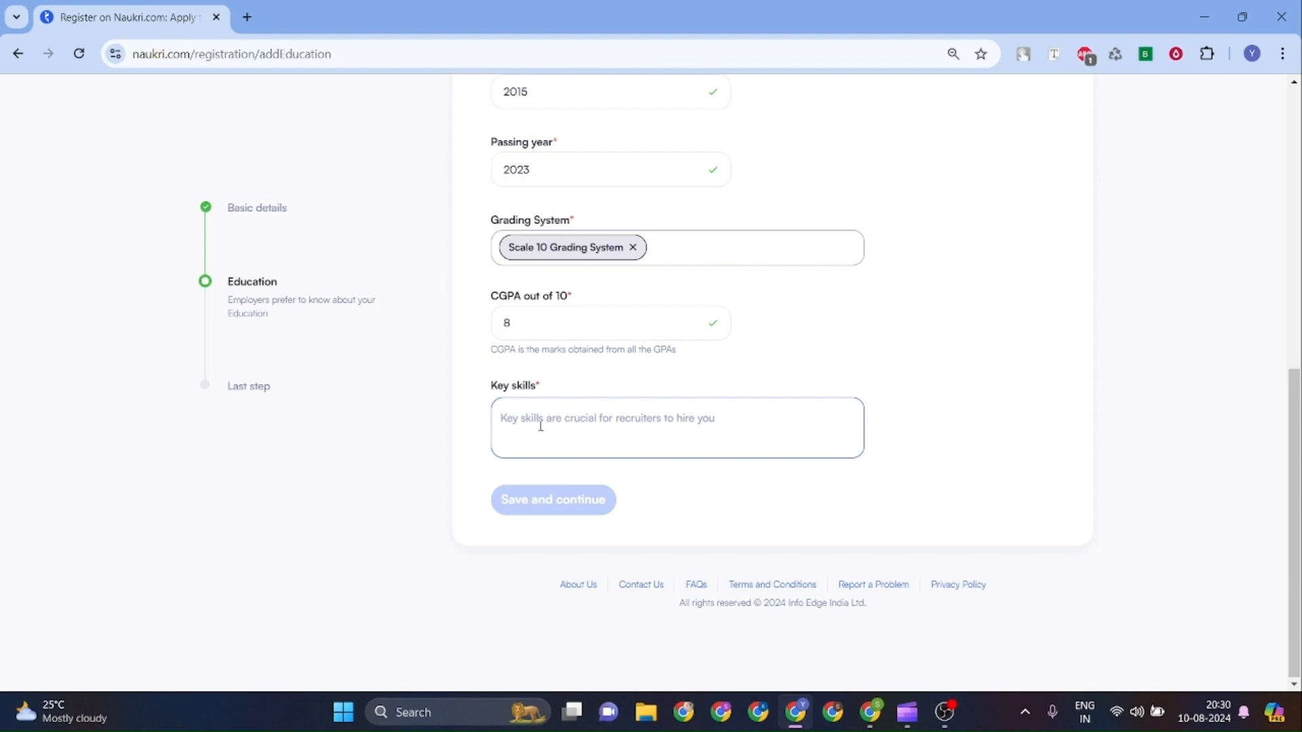
type("c")
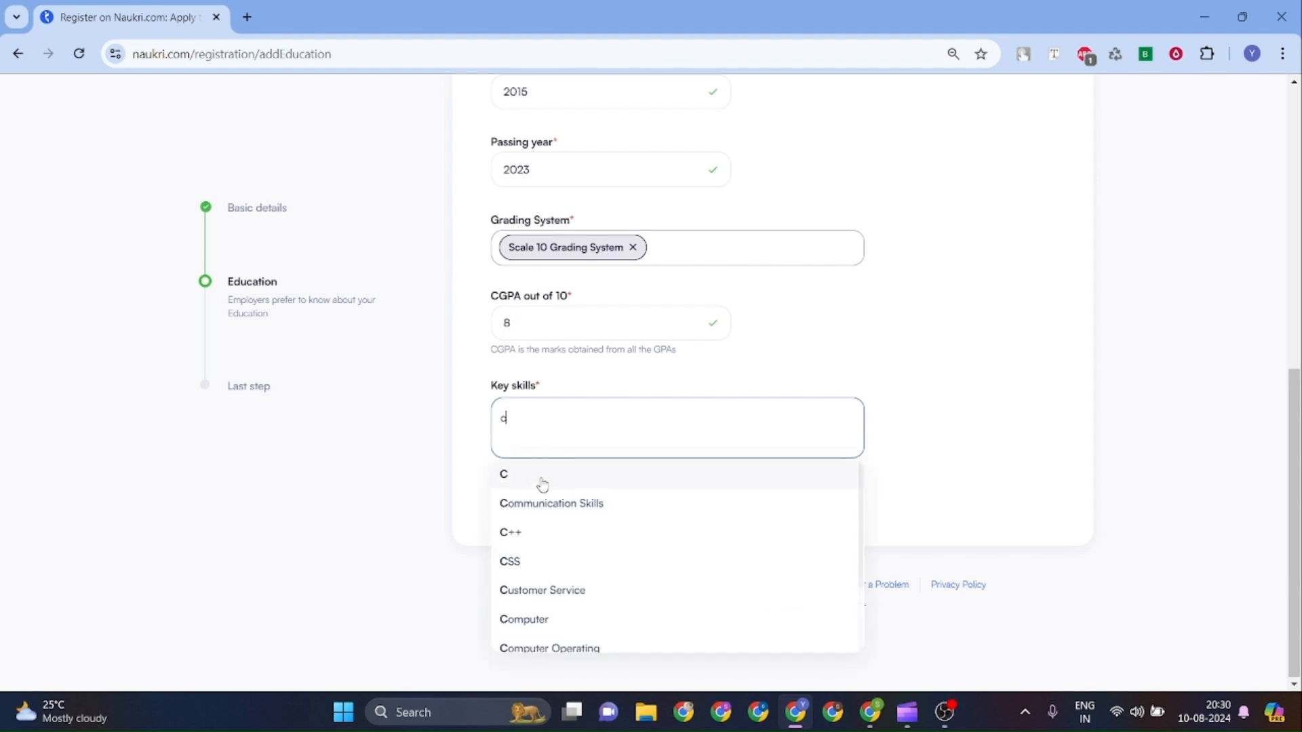
left_click(529, 542)
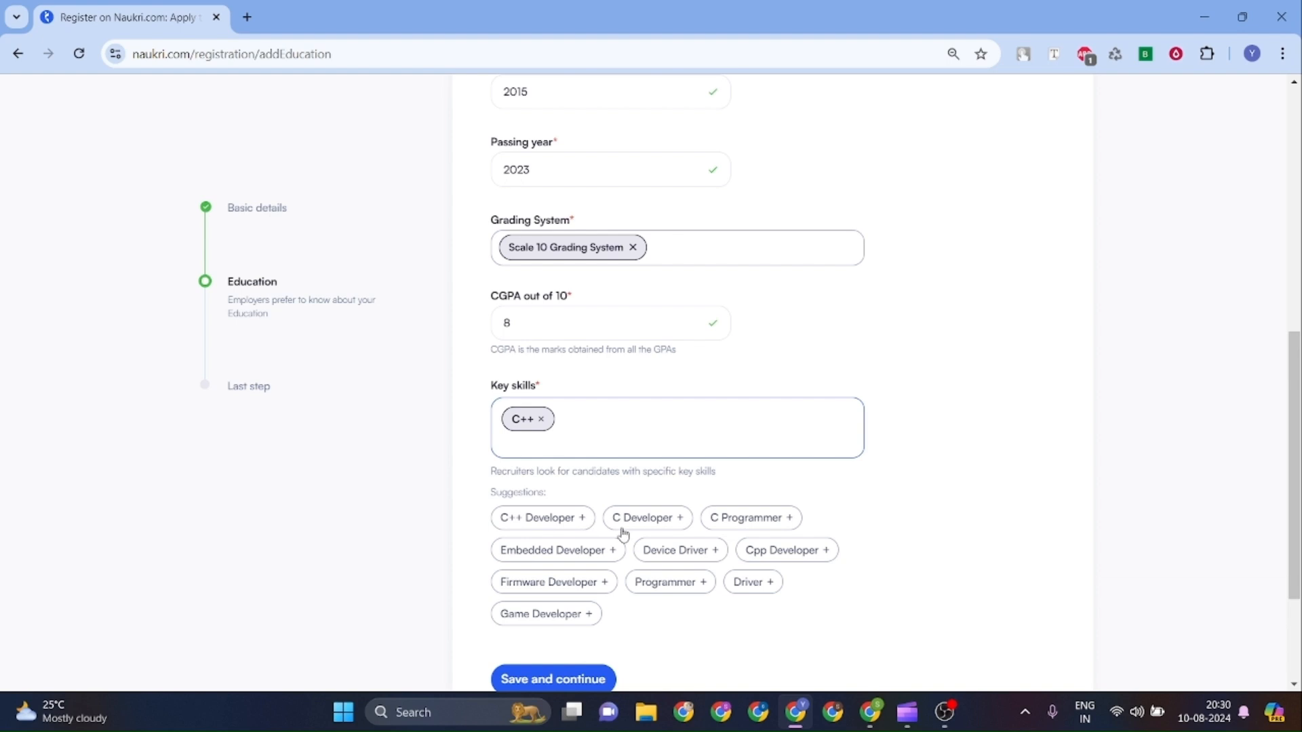
left_click(645, 520)
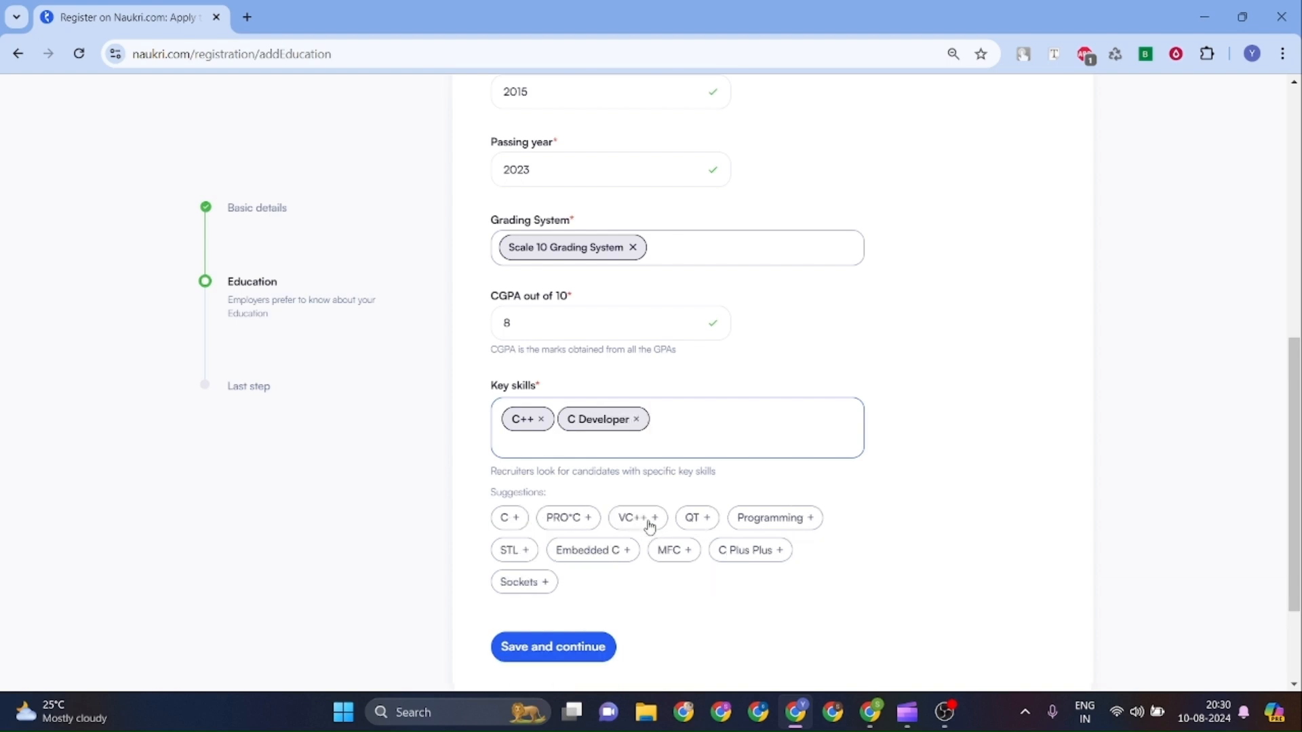
scroll(649, 528, "down", 1)
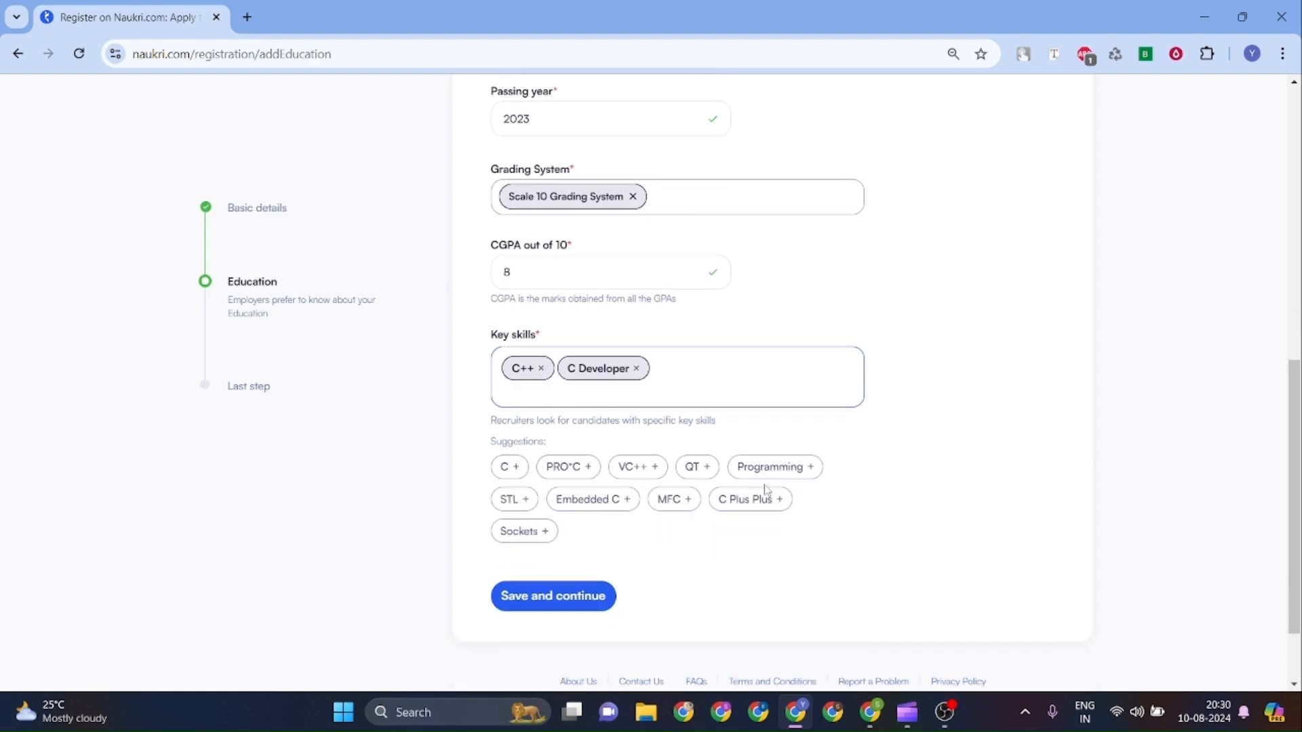
left_click(753, 468)
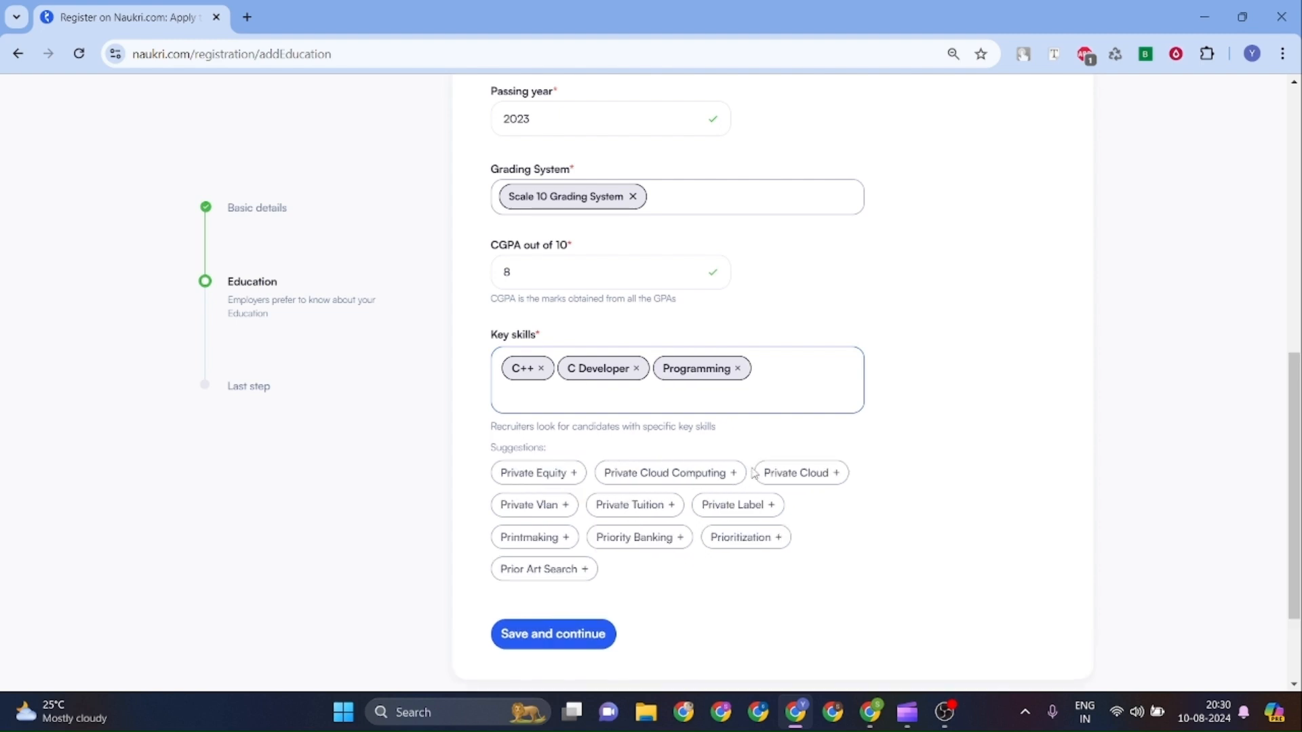
scroll(755, 472, "down", 2)
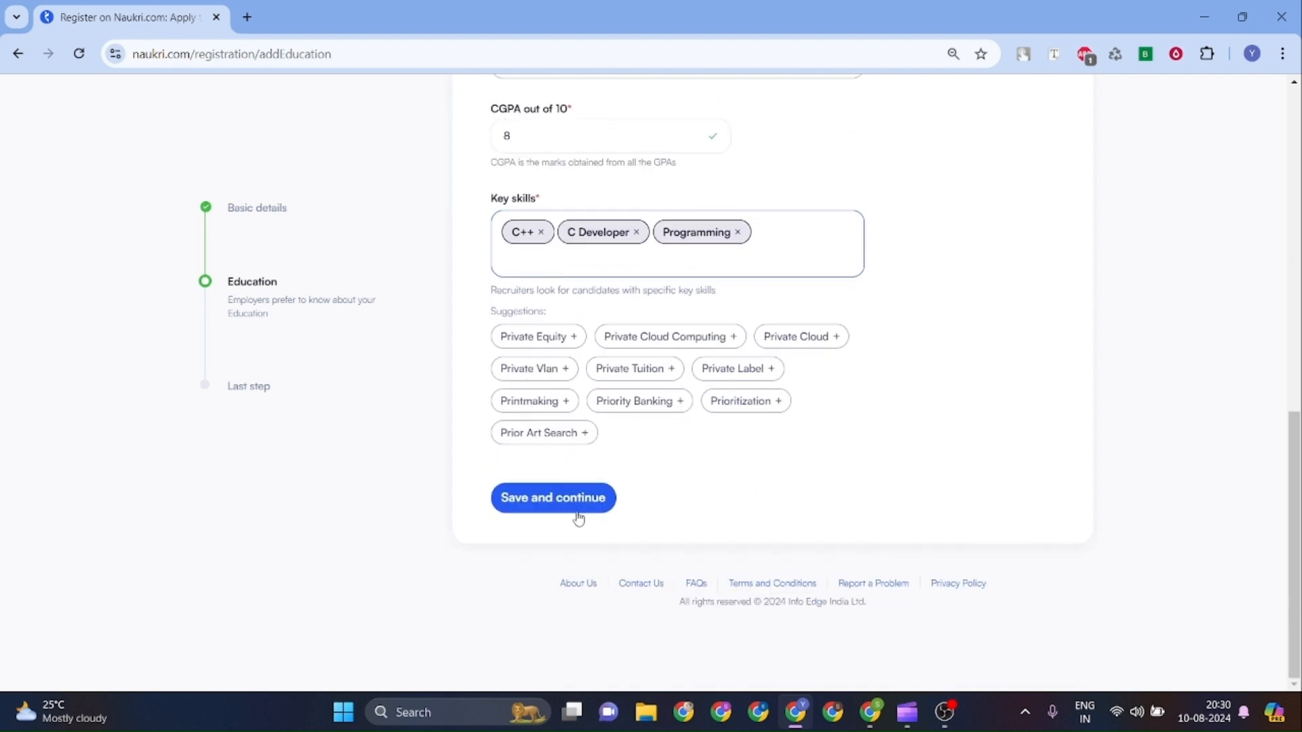
left_click(575, 508)
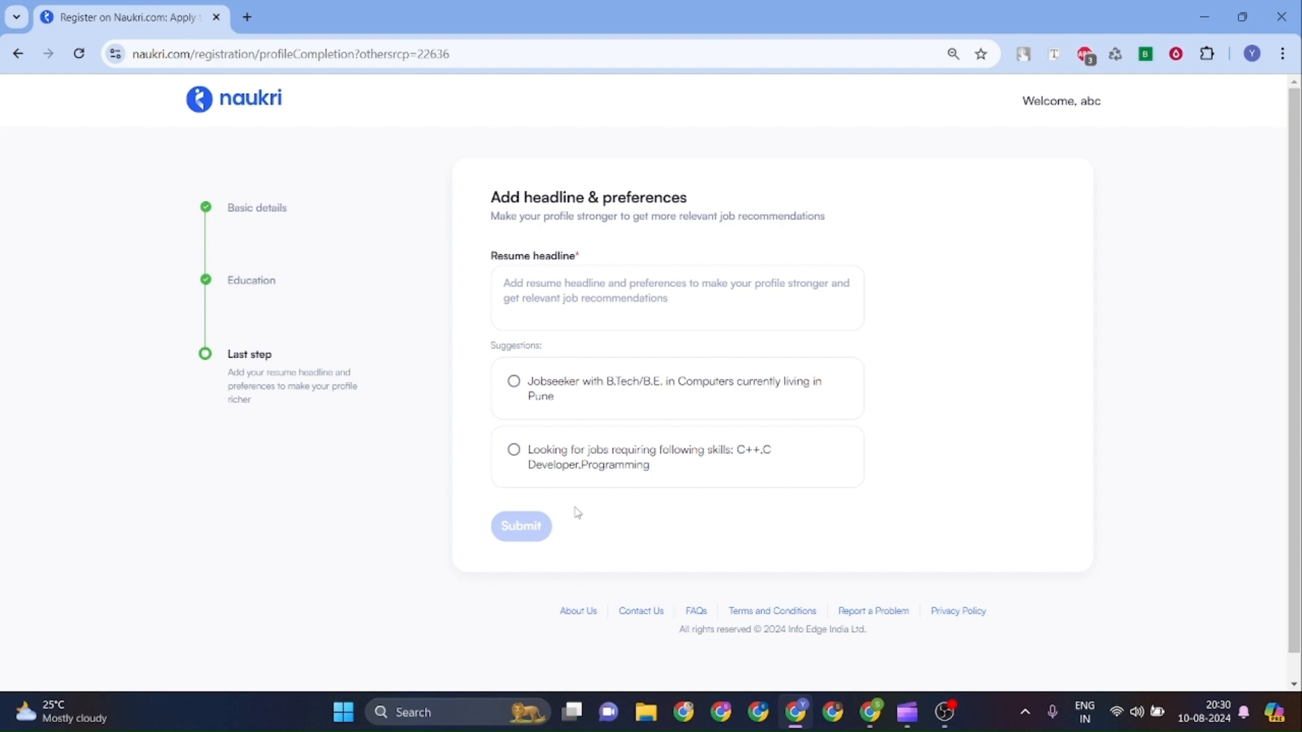
Replace the drafted headline with 'Looking for jobs requiring following skills: C++,C Developer,Programming'.
left_click(578, 287)
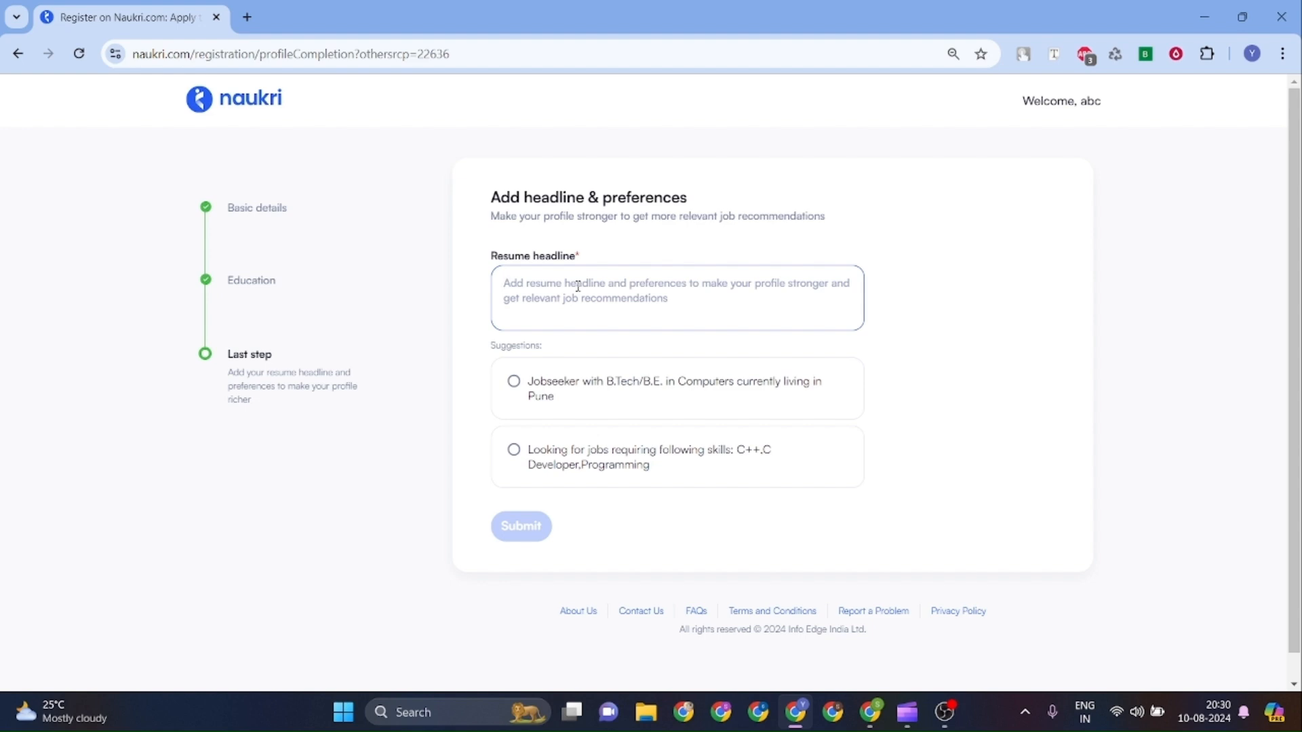
type("pr")
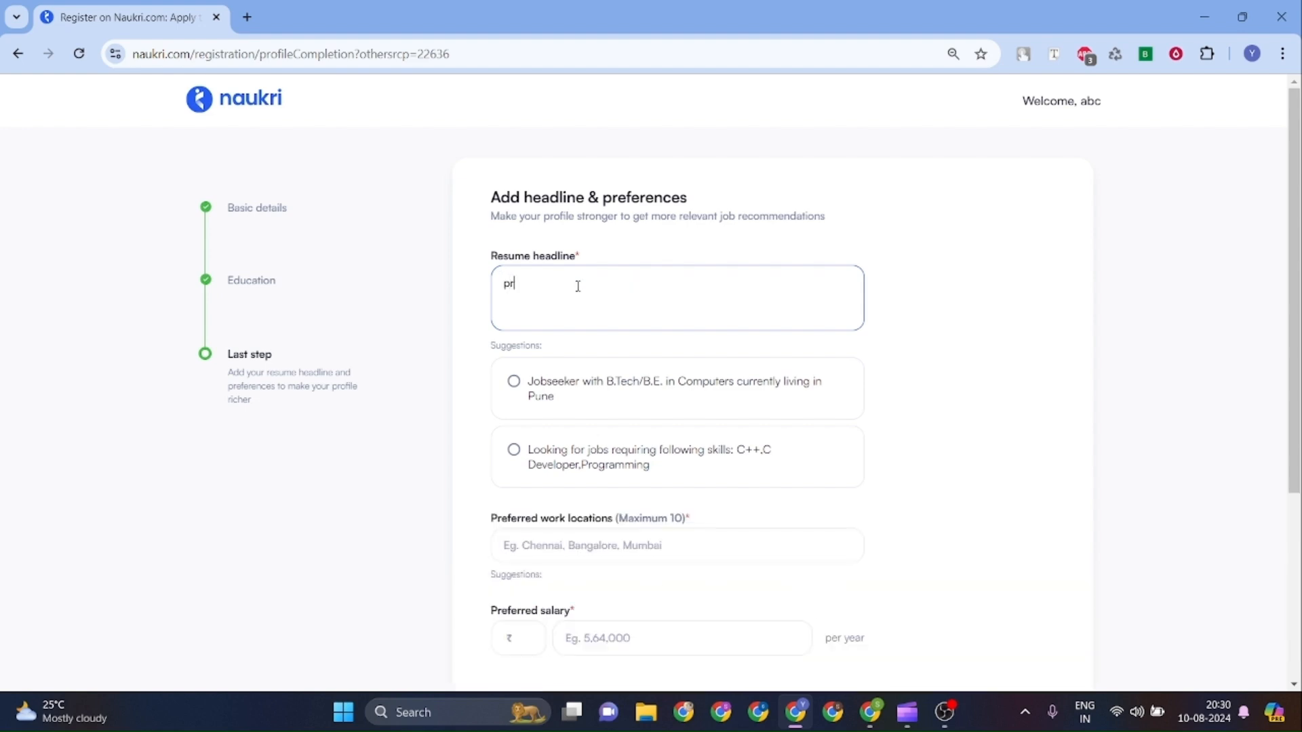
type("oficient in programming like ca")
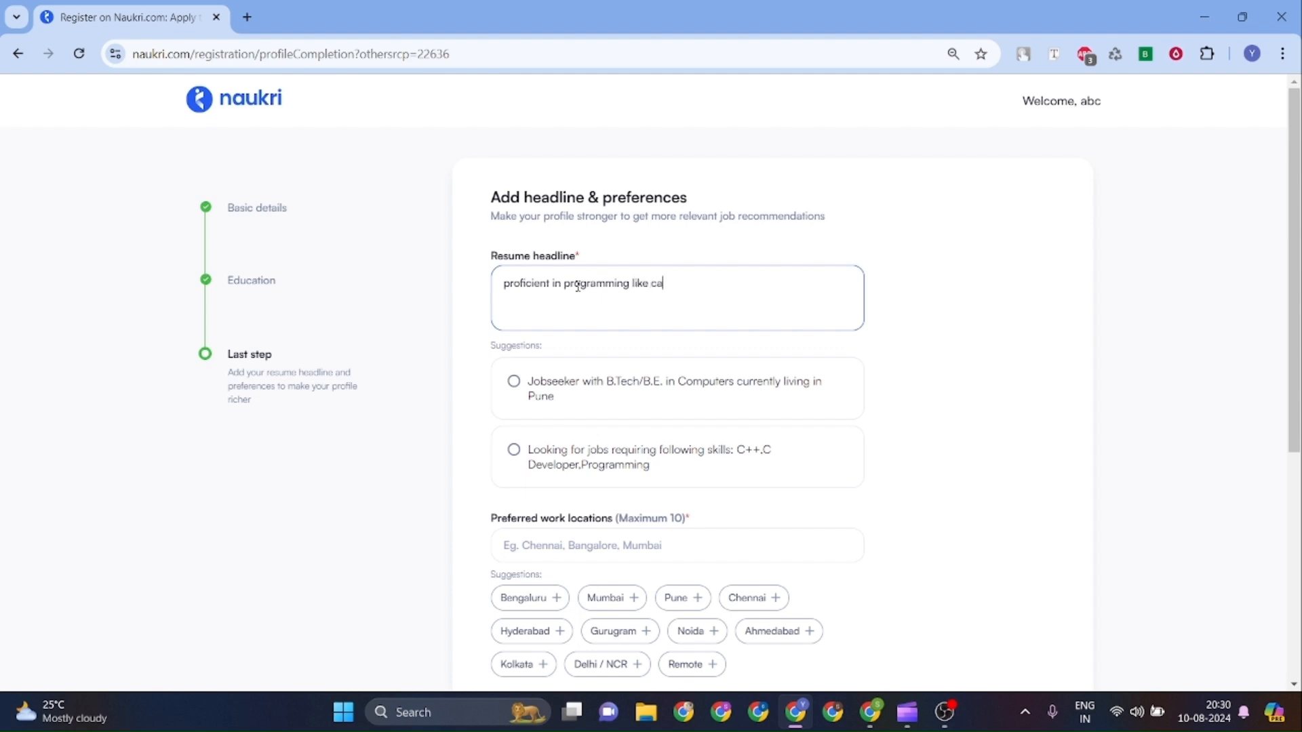
key("BackSpace")
type("and c ++")
left_click(648, 458)
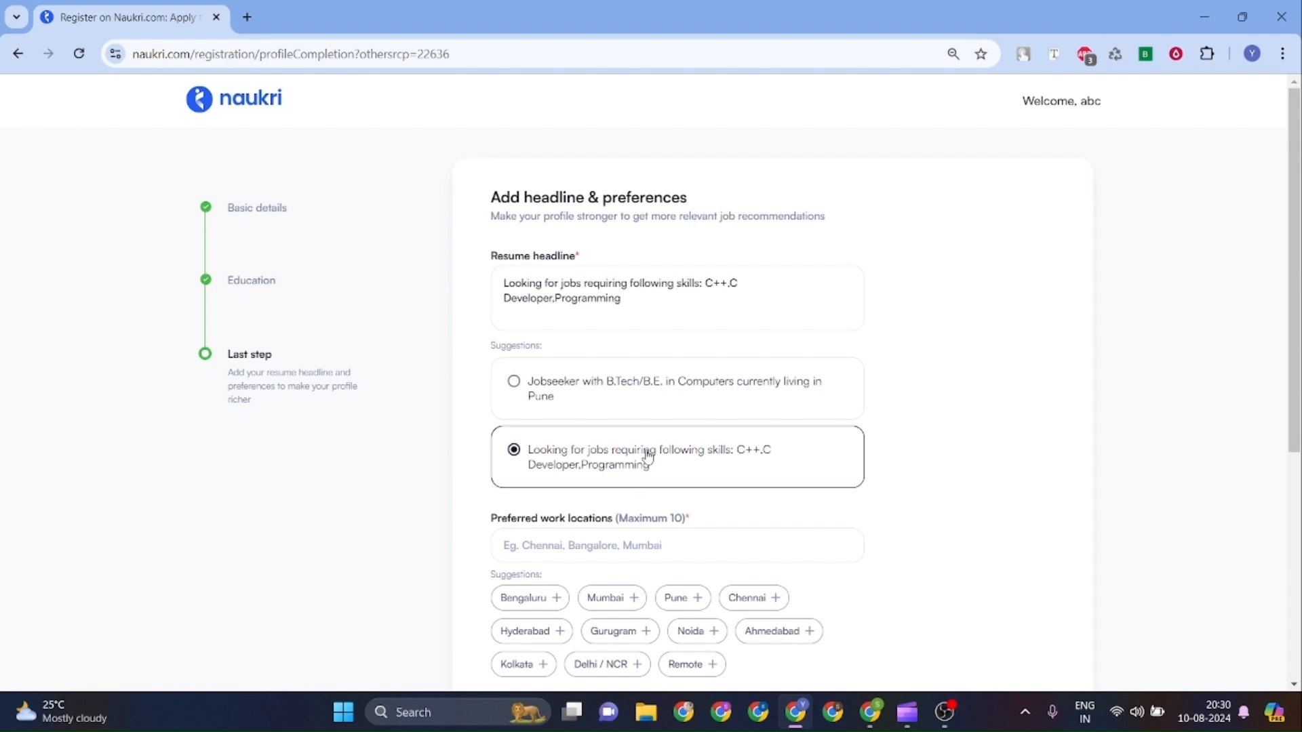
Add Pune and Chennai as preferred locations and a 4,00,000 preferred salary.
scroll(648, 458, "down", 3)
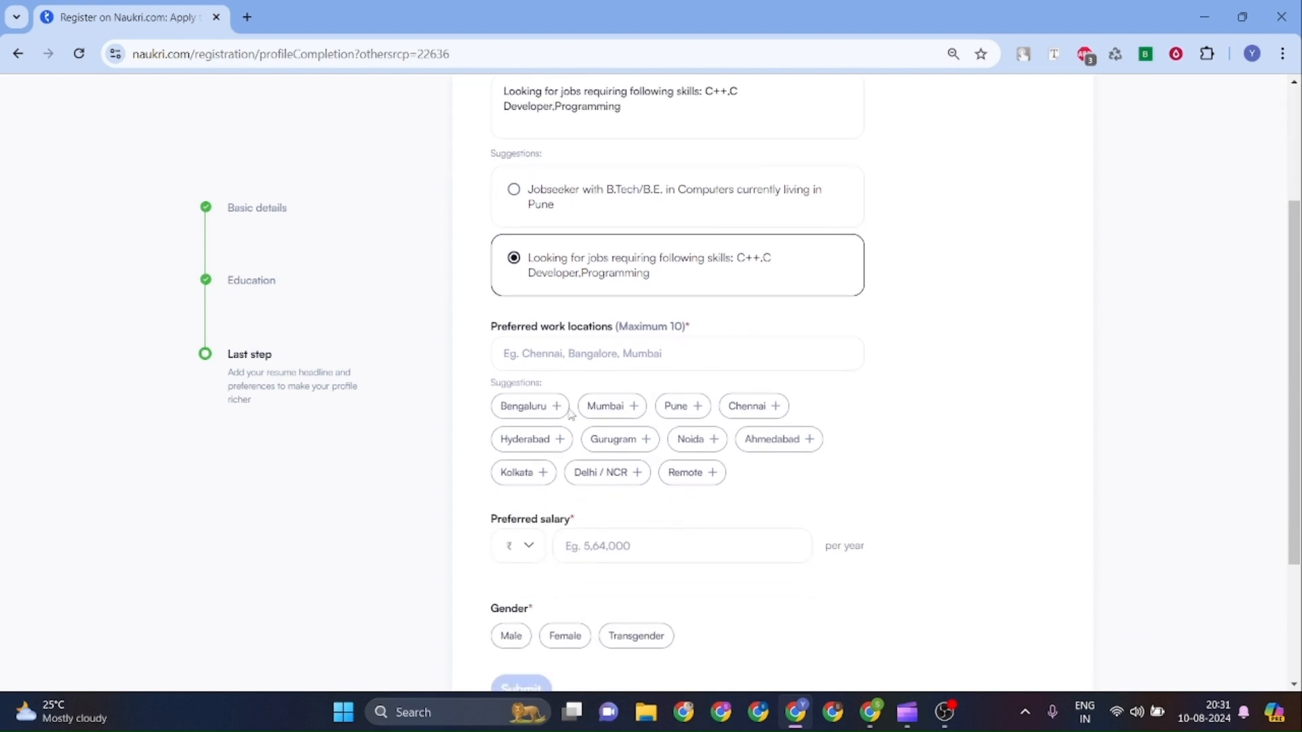
left_click(680, 406)
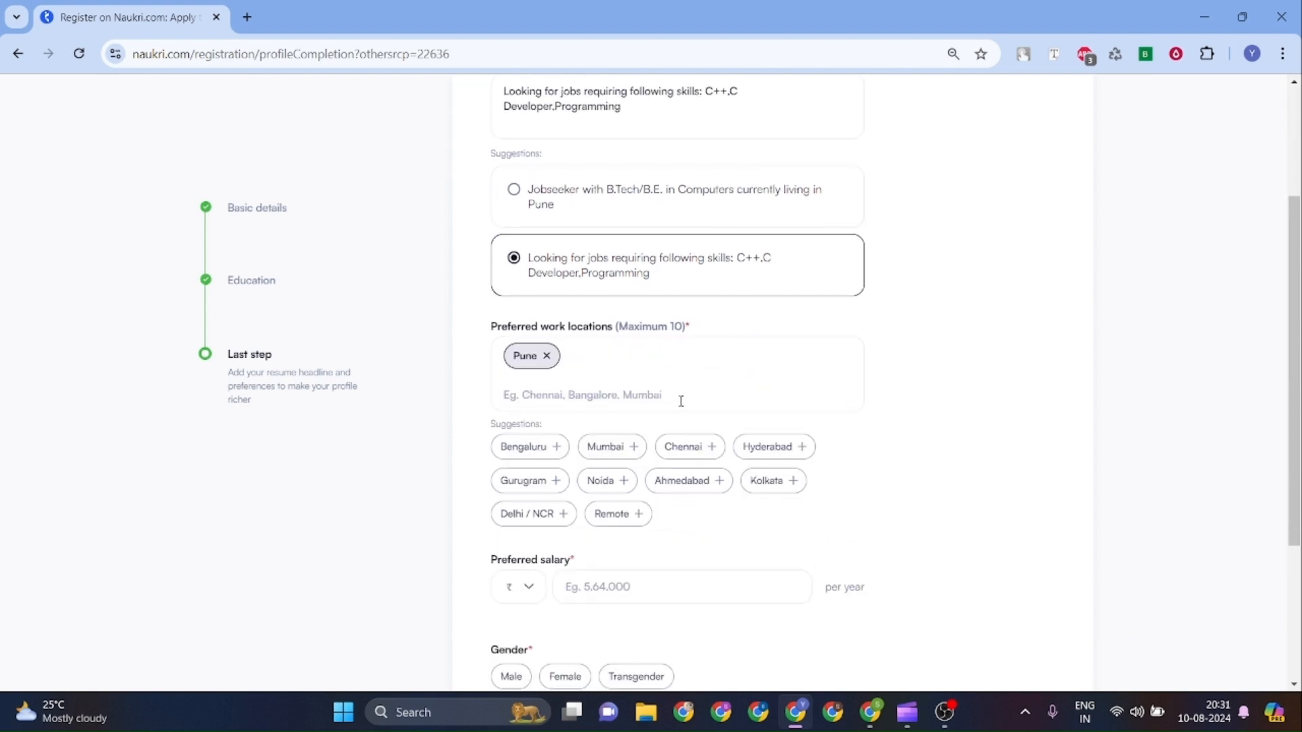
left_click(687, 447)
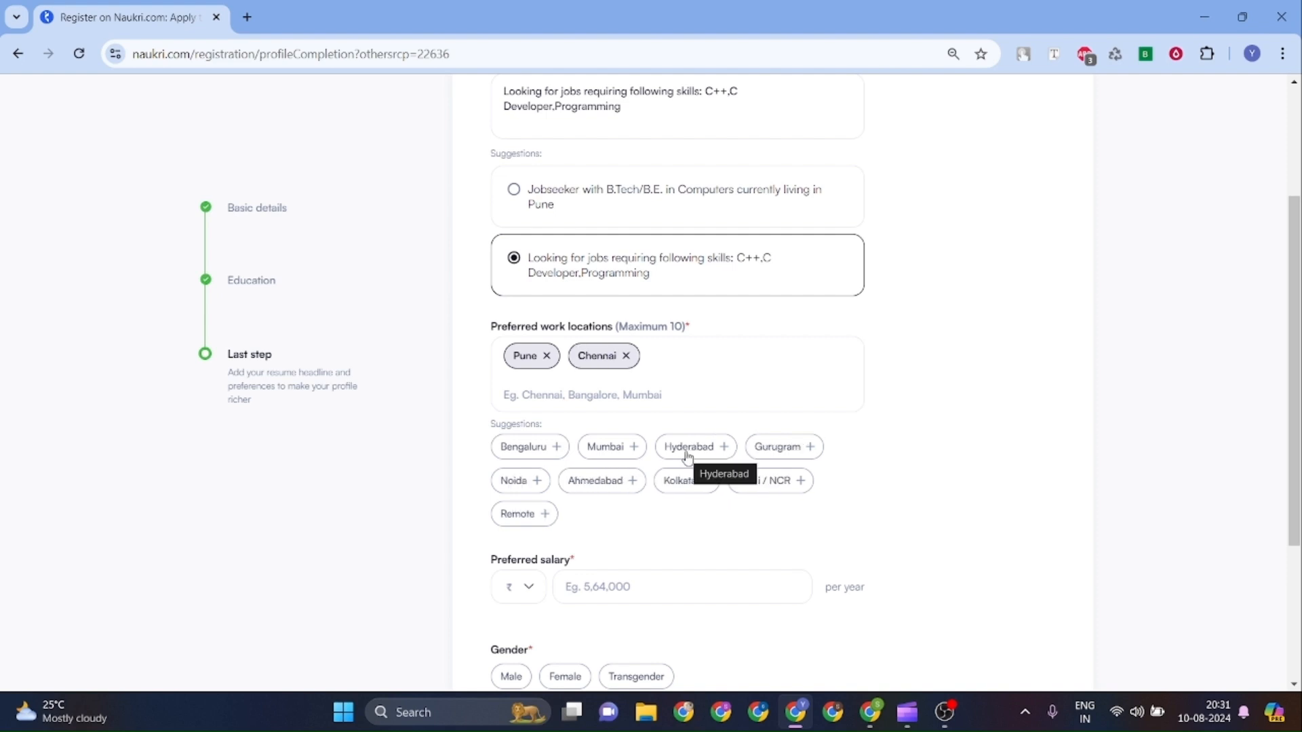
scroll(687, 457, "down", 2)
left_click(648, 448)
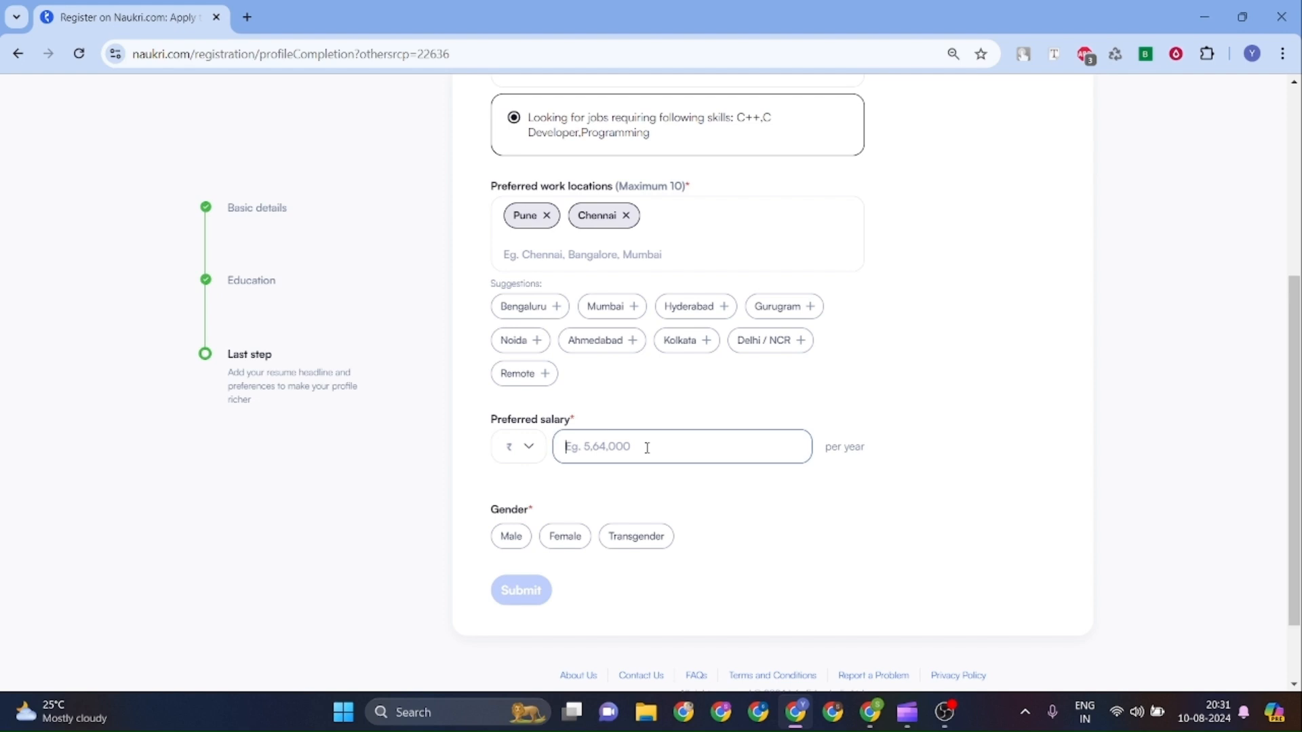
type("4,00,000")
Set gender to Female and submit the registration details.
scroll(648, 447, "down", 2)
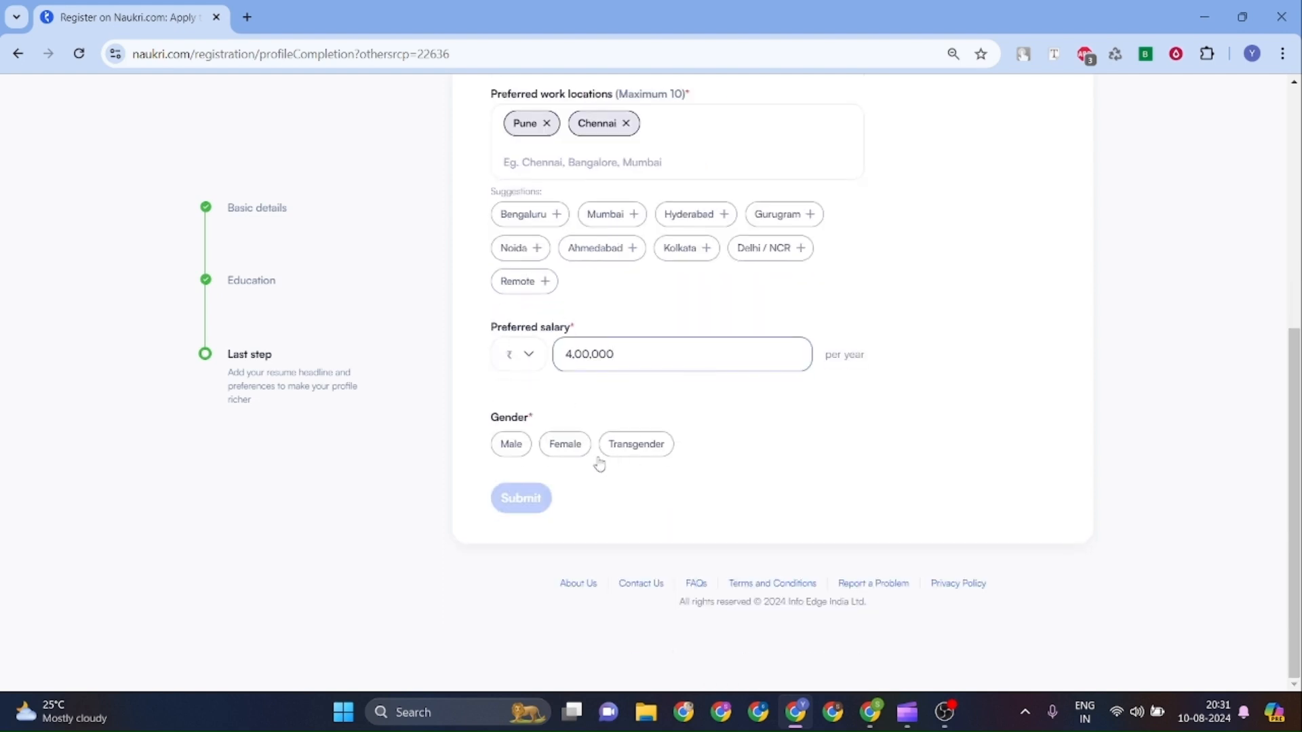
left_click(573, 459)
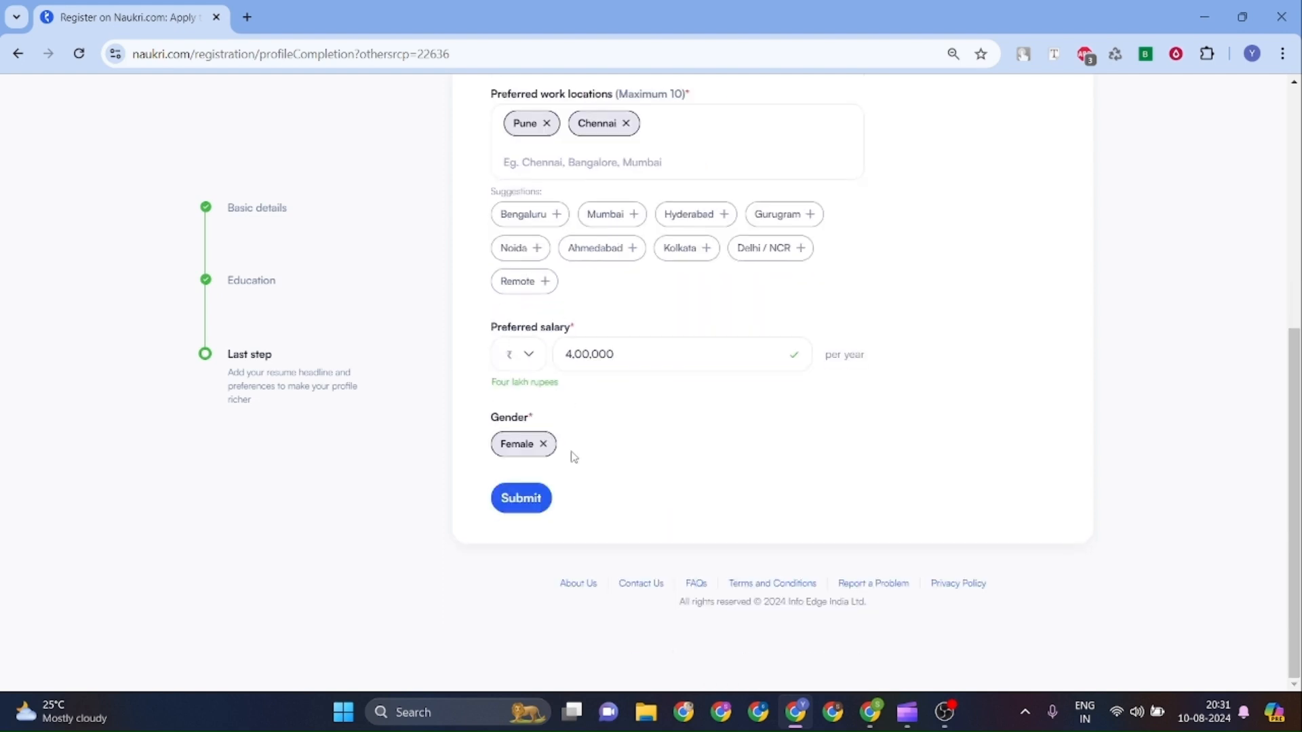
scroll(573, 458, "up", 5)
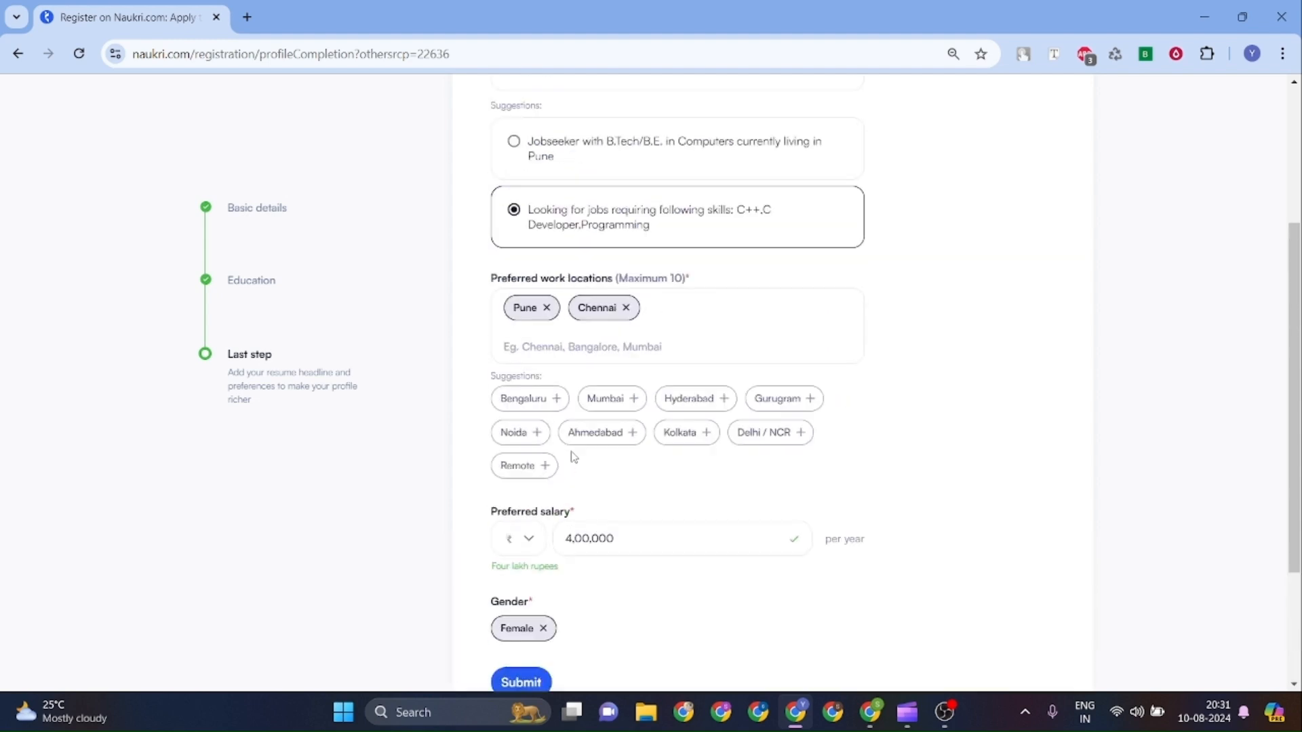
scroll(573, 454, "down", 5)
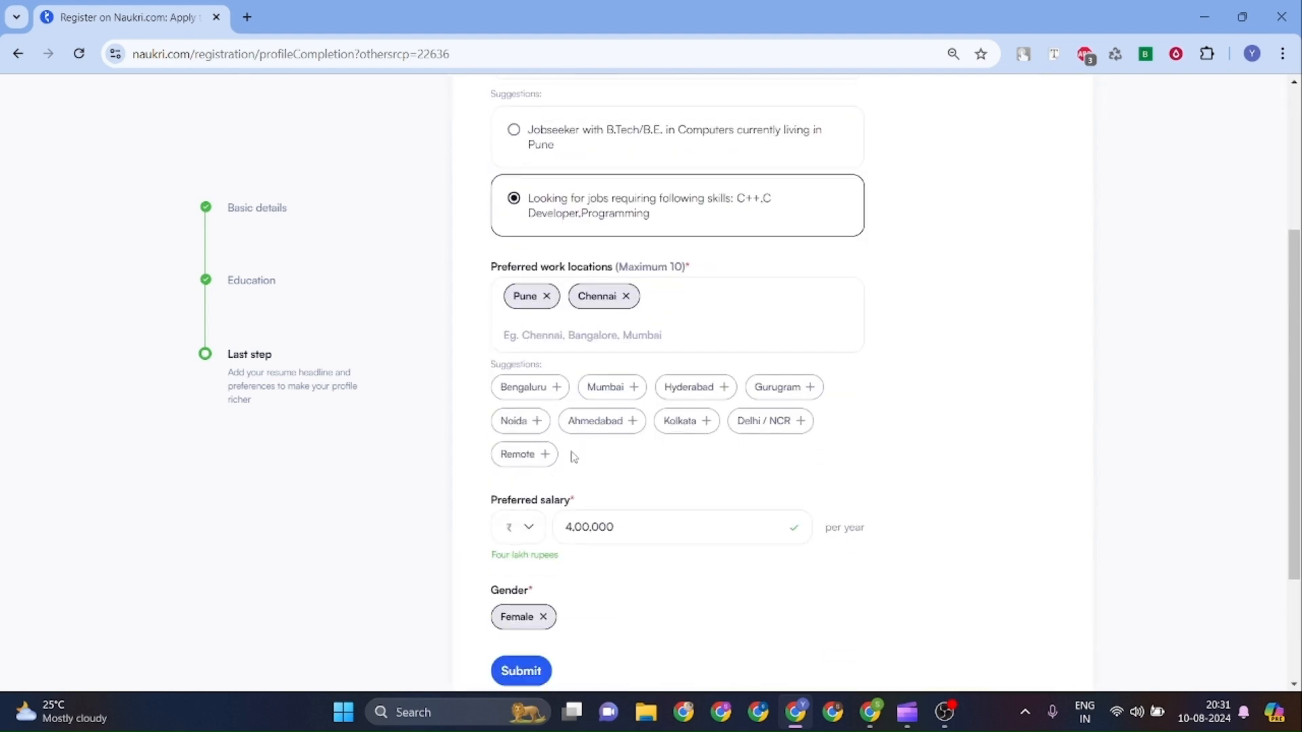
left_click(525, 528)
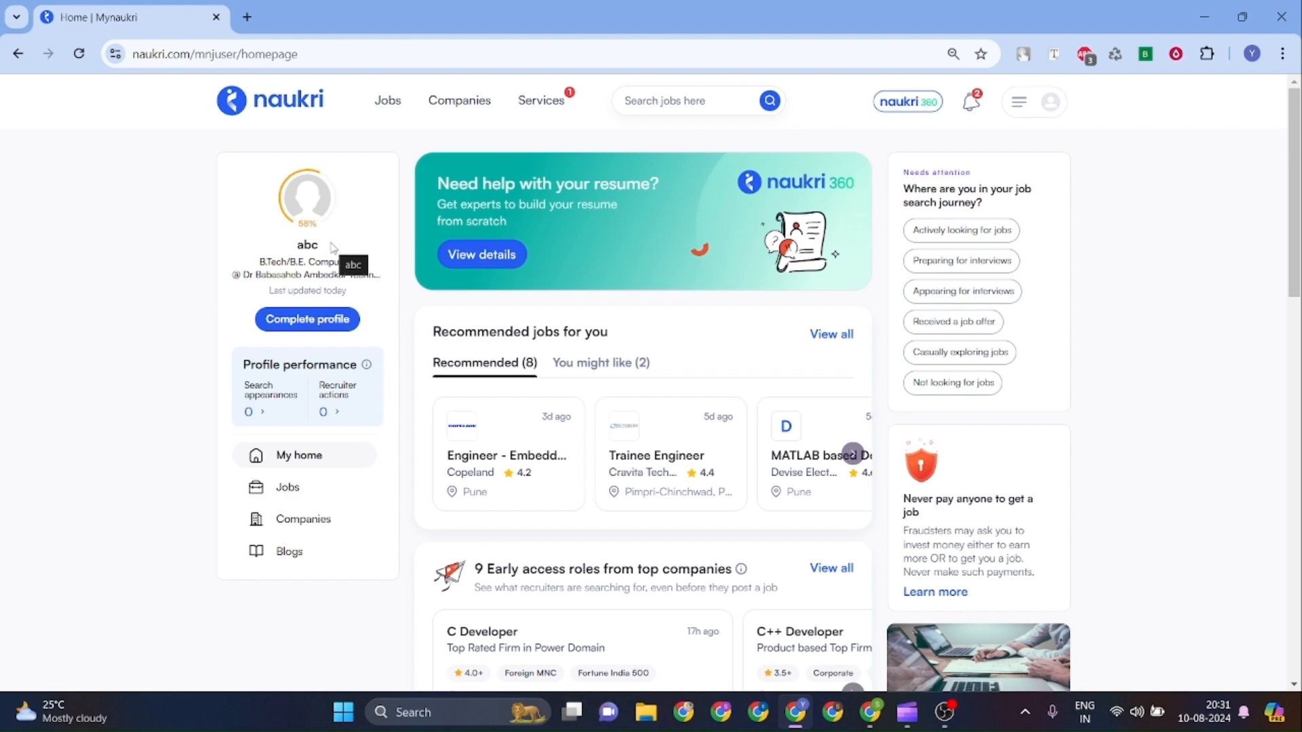
Go to Complete profile and close the hometown question chatbot panel.
left_click(337, 329)
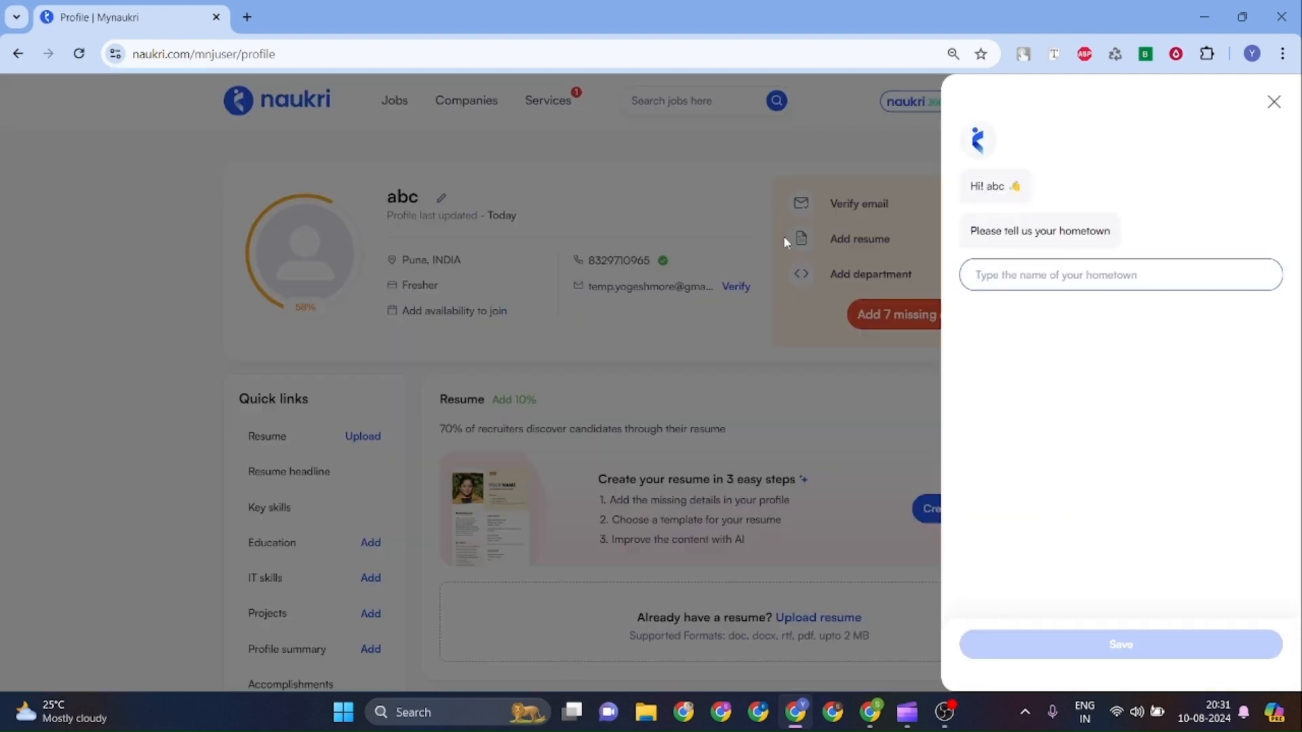
left_click(1274, 103)
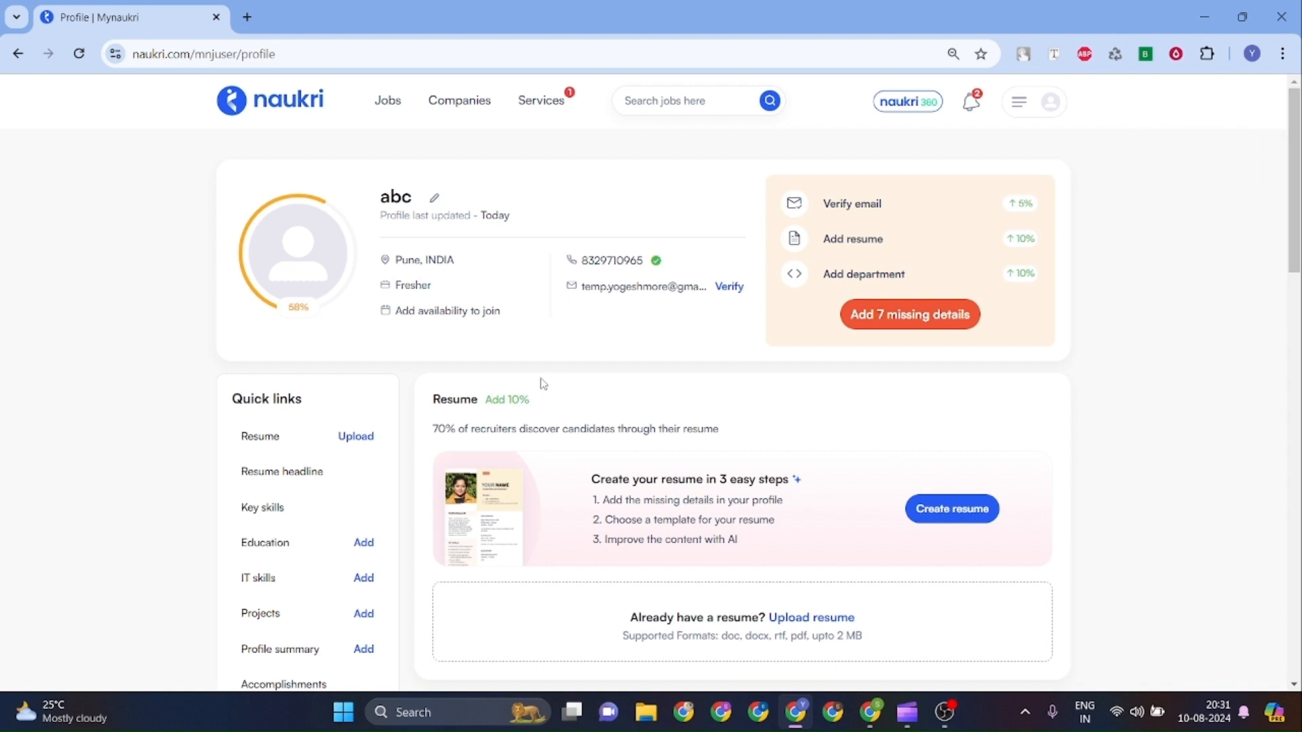
scroll(463, 422, "down", 2)
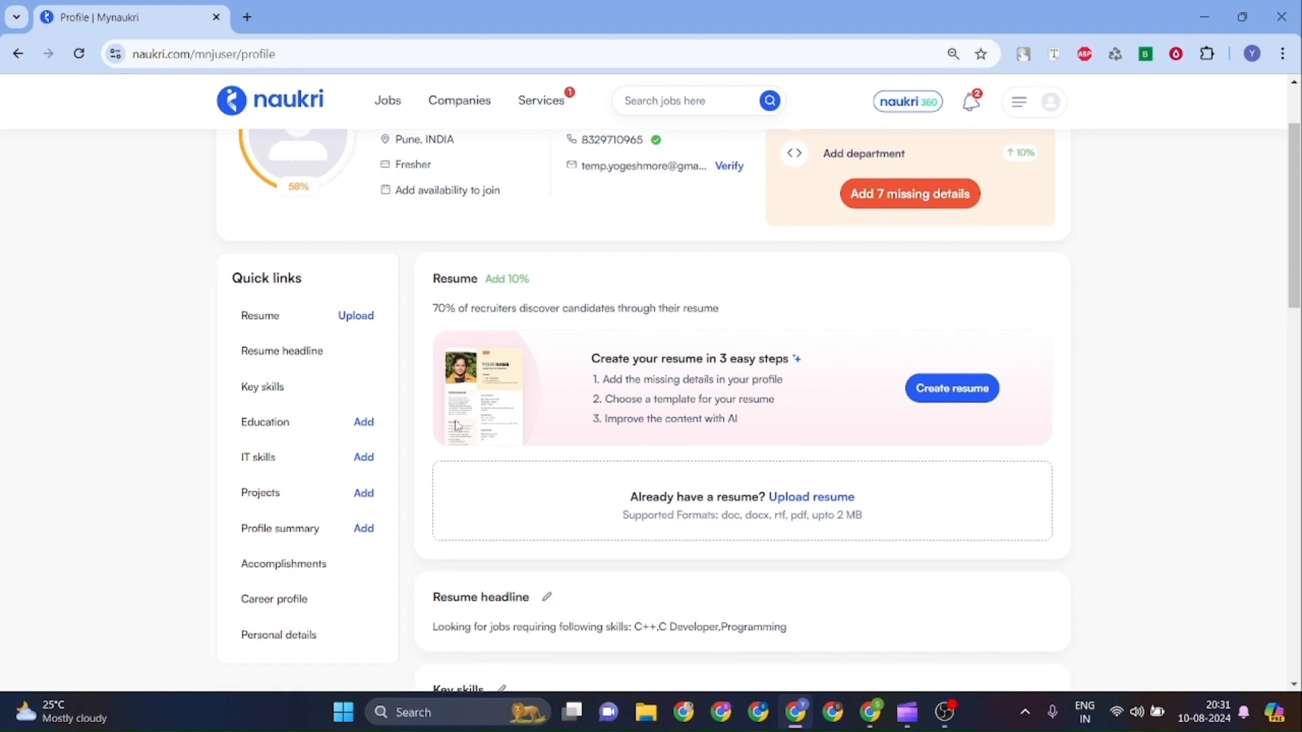
left_click(355, 317)
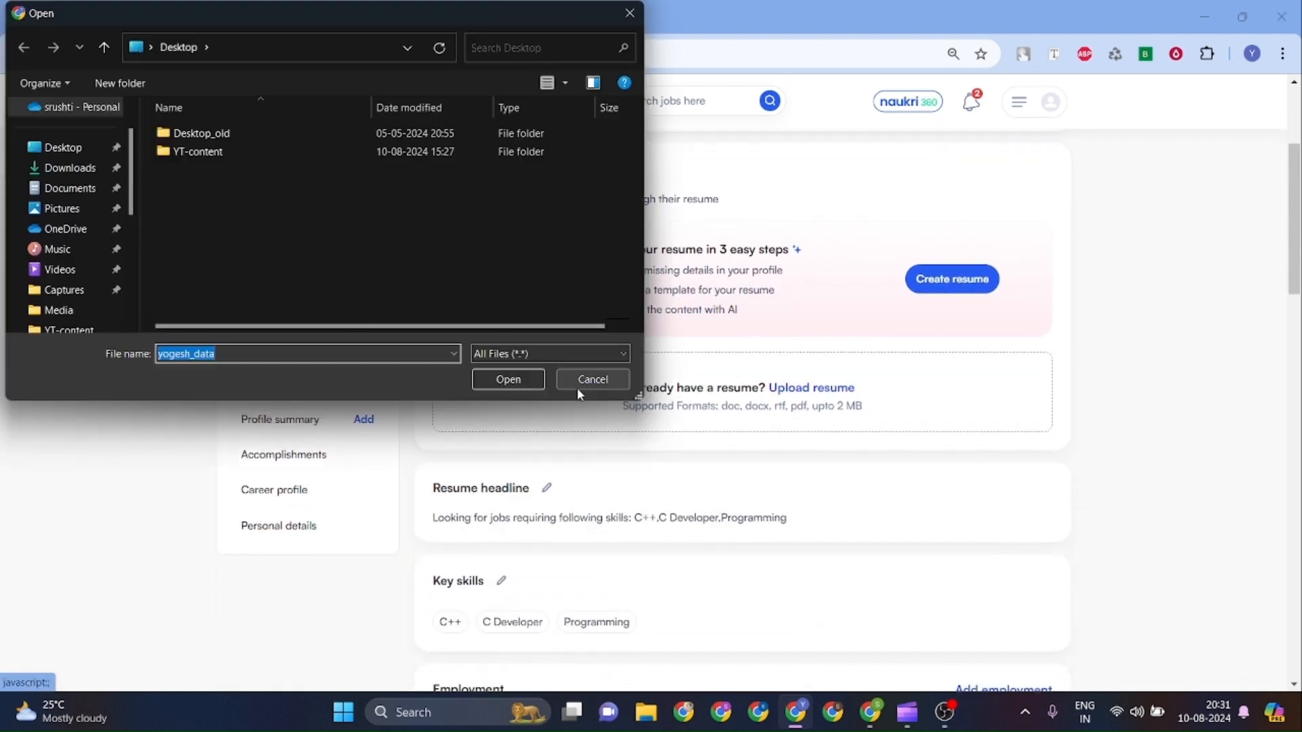
left_click(581, 382)
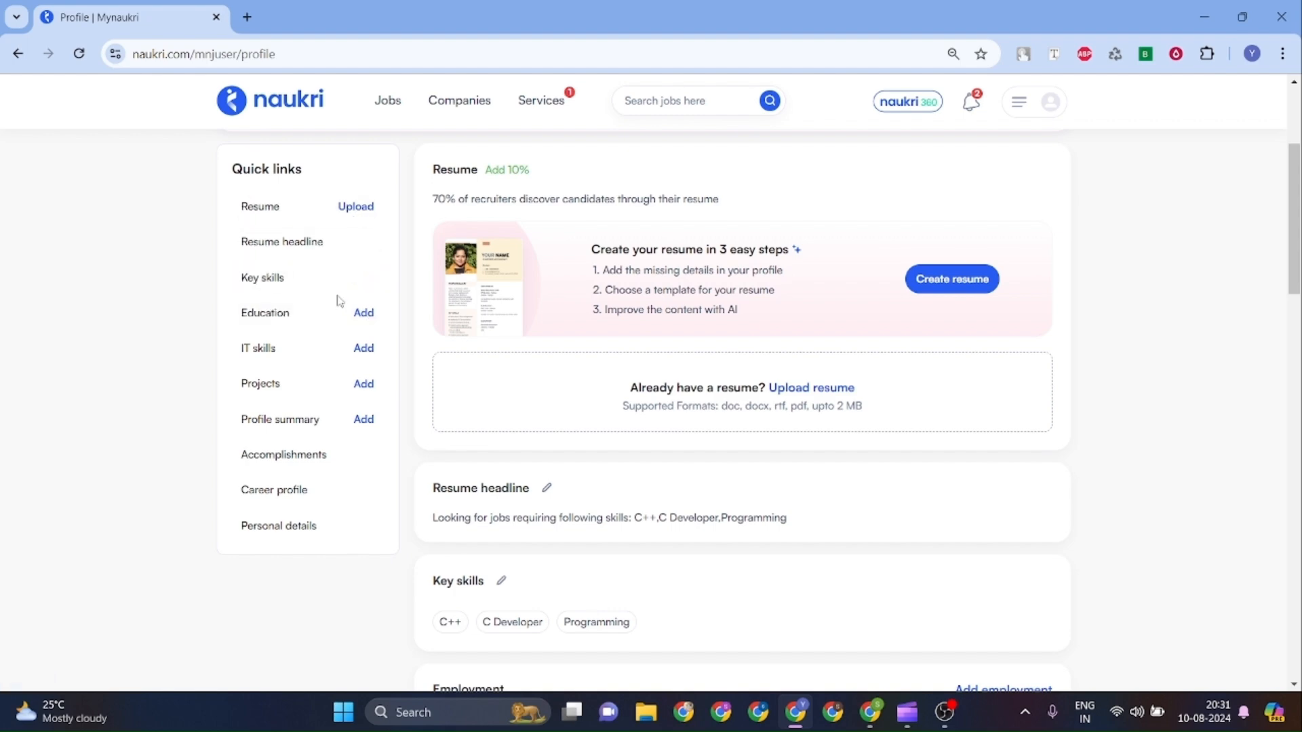
left_click(364, 313)
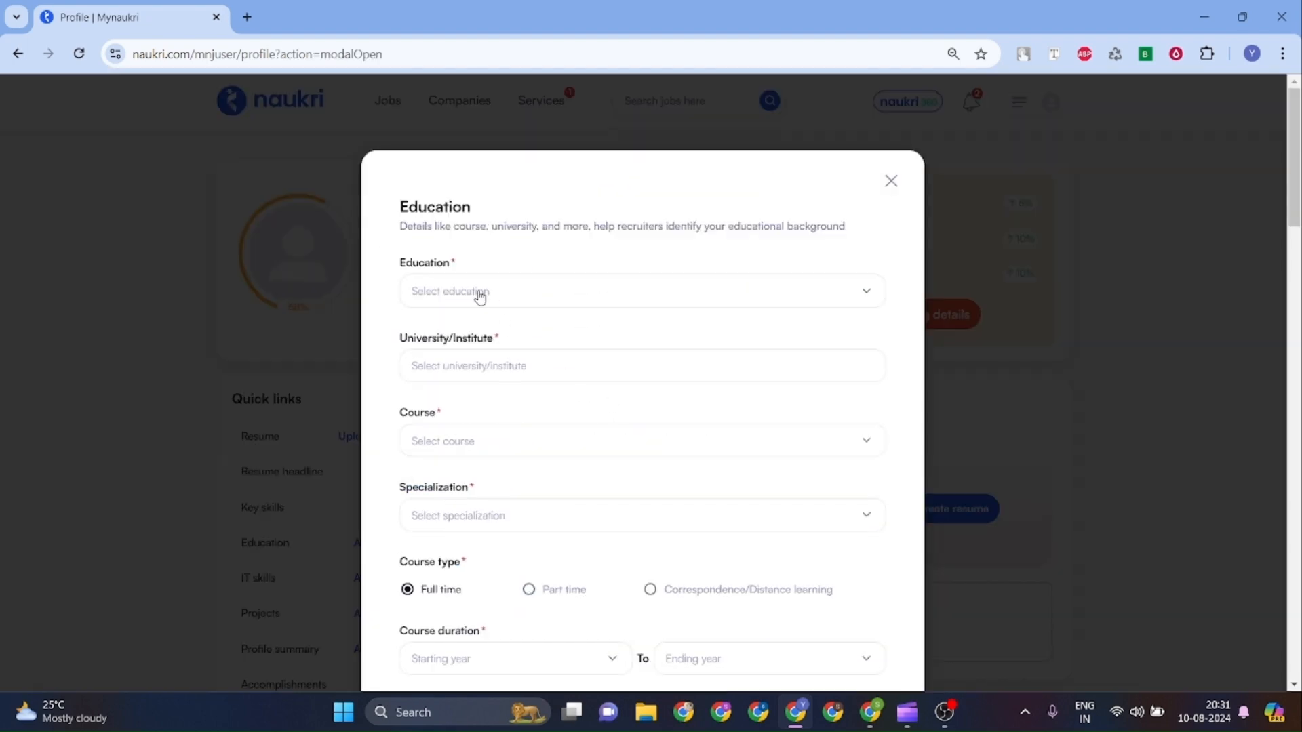
left_click(480, 299)
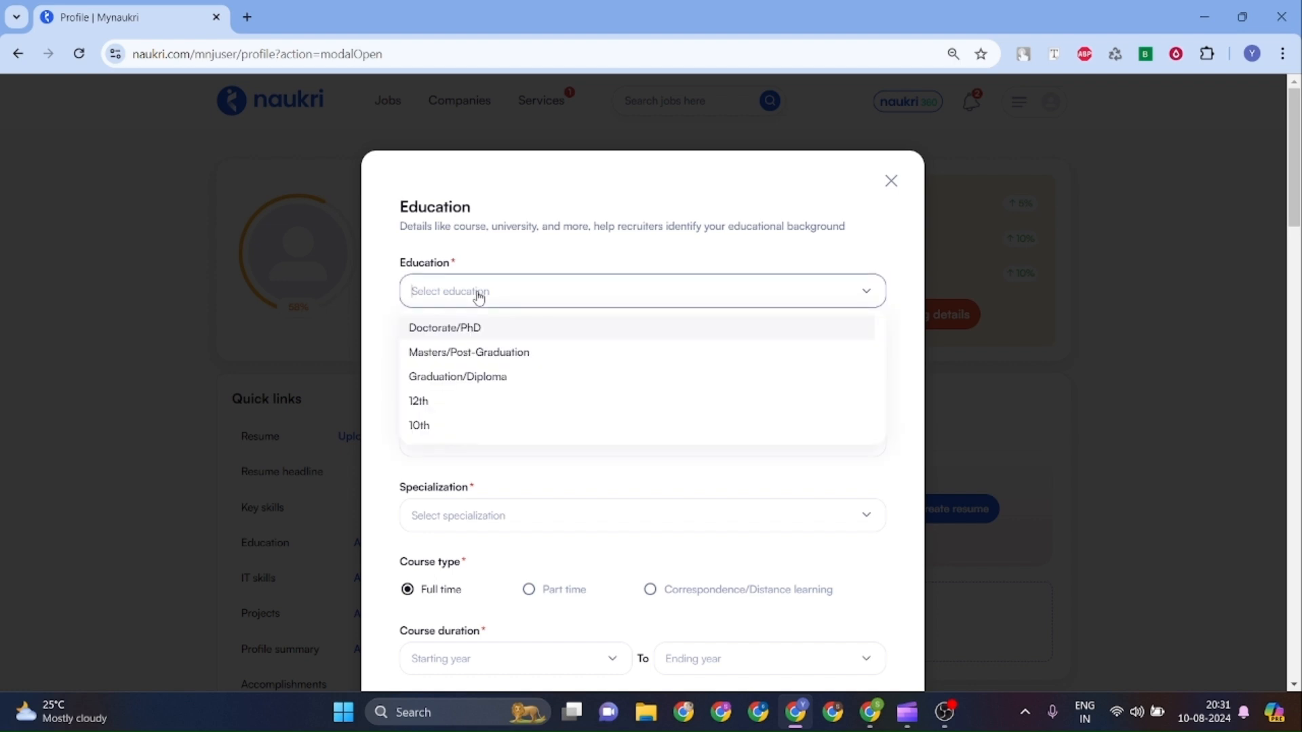
left_click(458, 380)
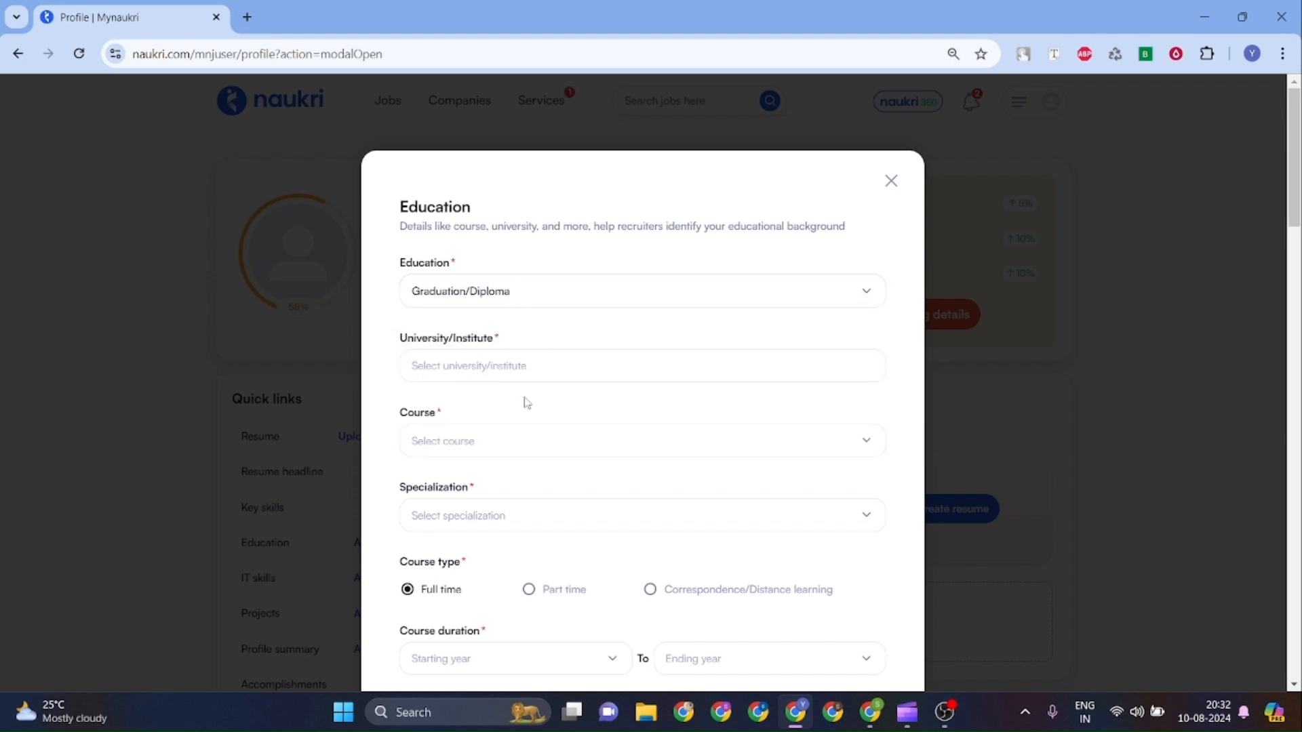
scroll(527, 401, "down", 3)
scroll(527, 403, "down", 2)
scroll(527, 403, "up", 3)
scroll(527, 403, "down", 2)
left_click(777, 557)
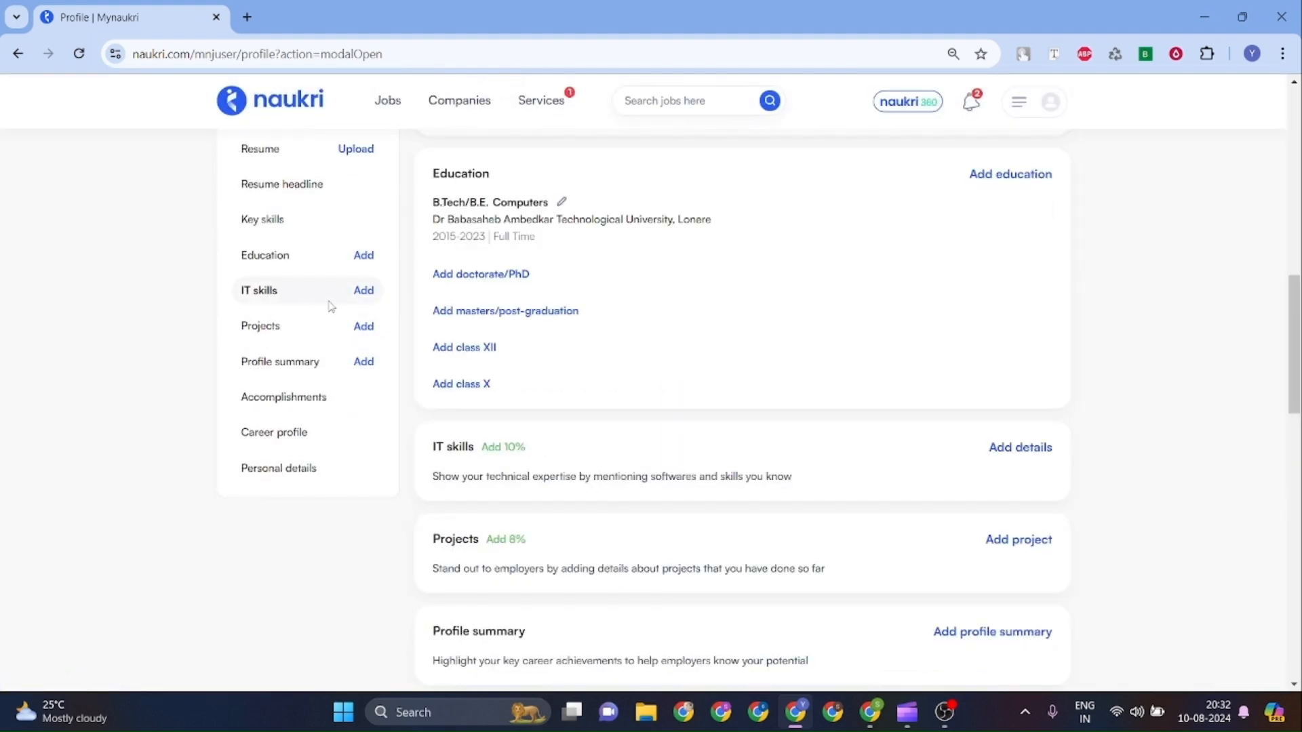
left_click(364, 292)
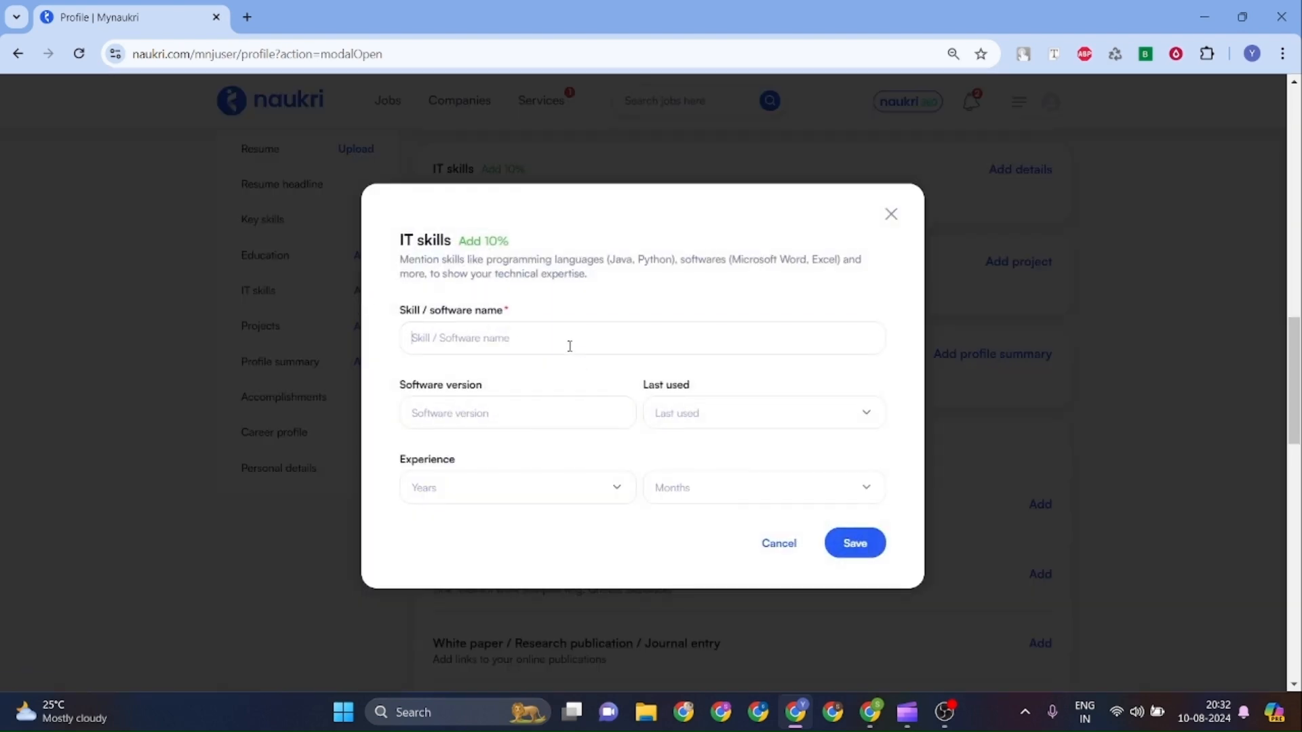
left_click(570, 346)
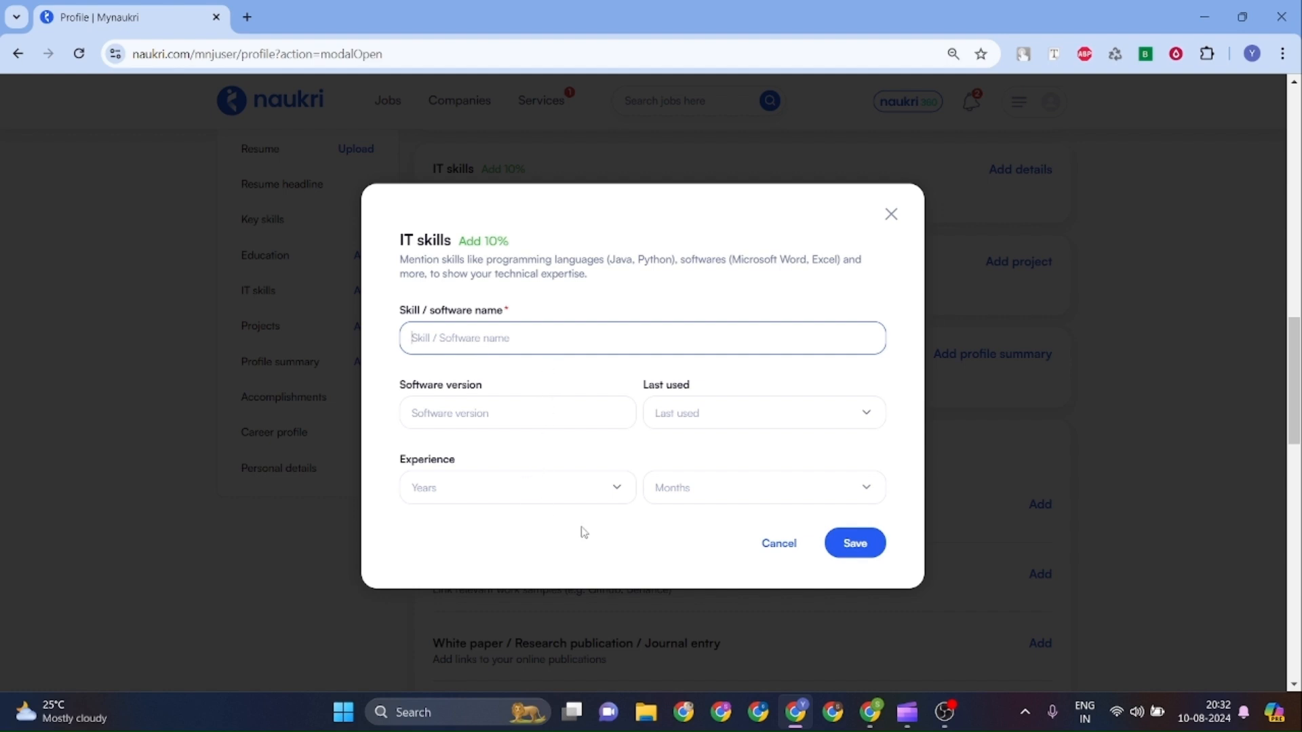
left_click(787, 551)
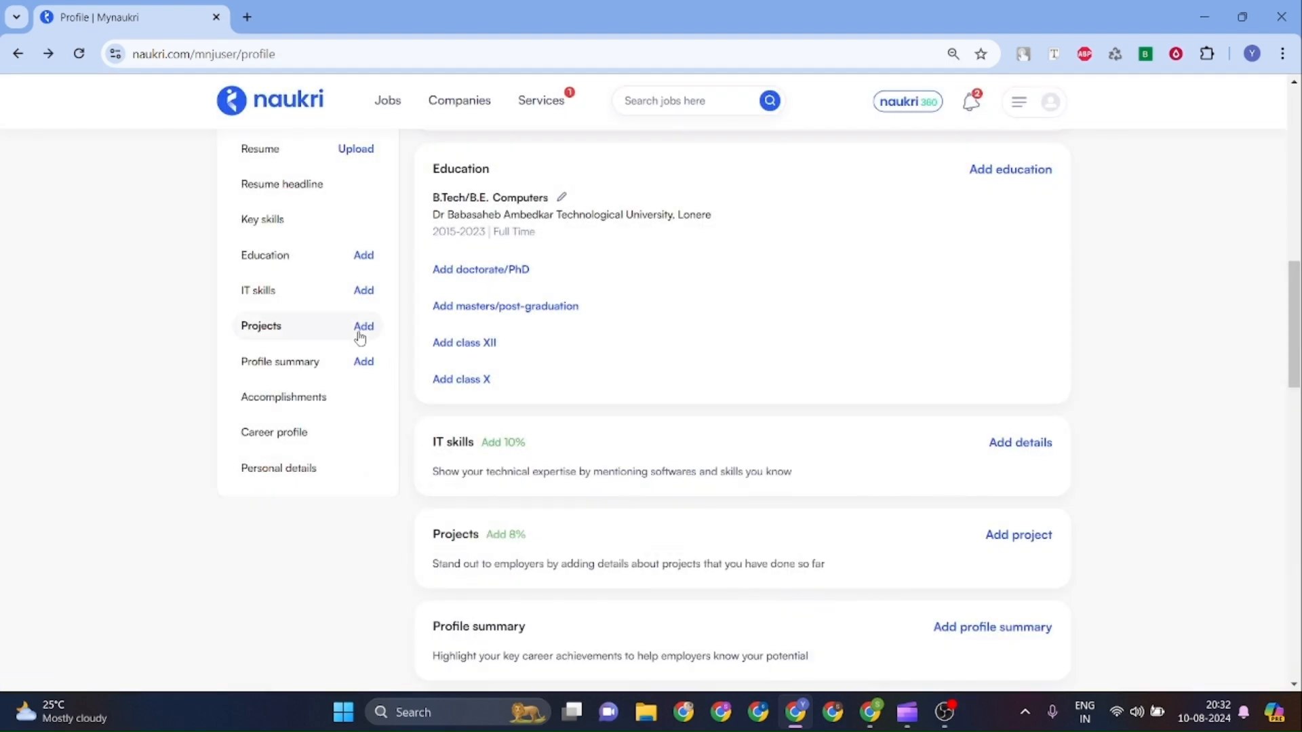
left_click(358, 335)
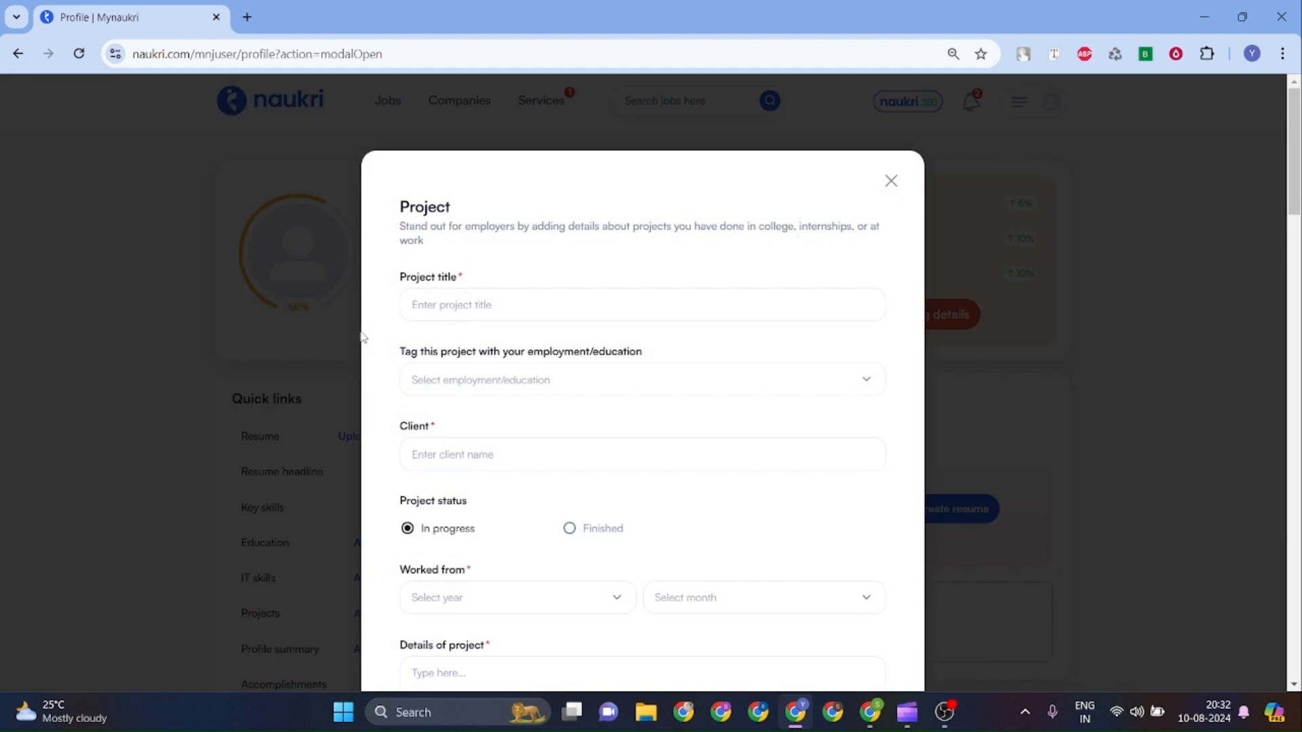
left_click(514, 303)
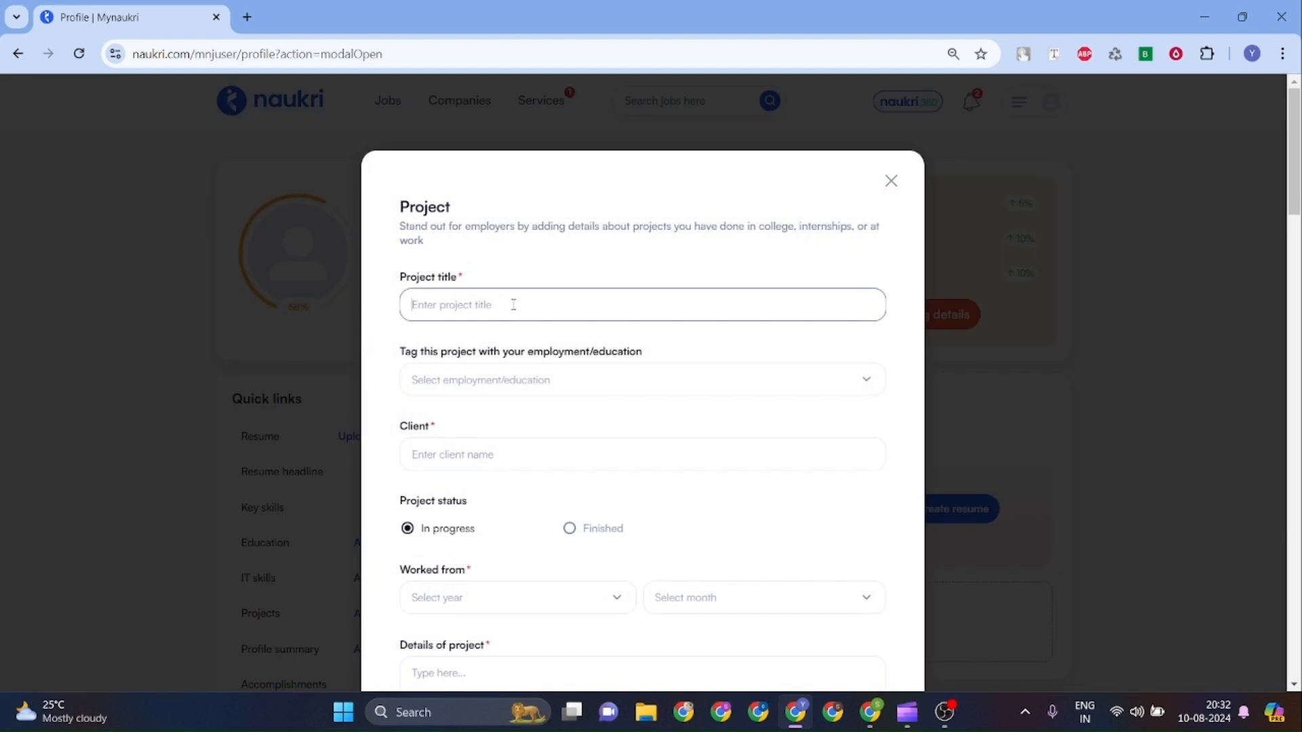
left_click(516, 386)
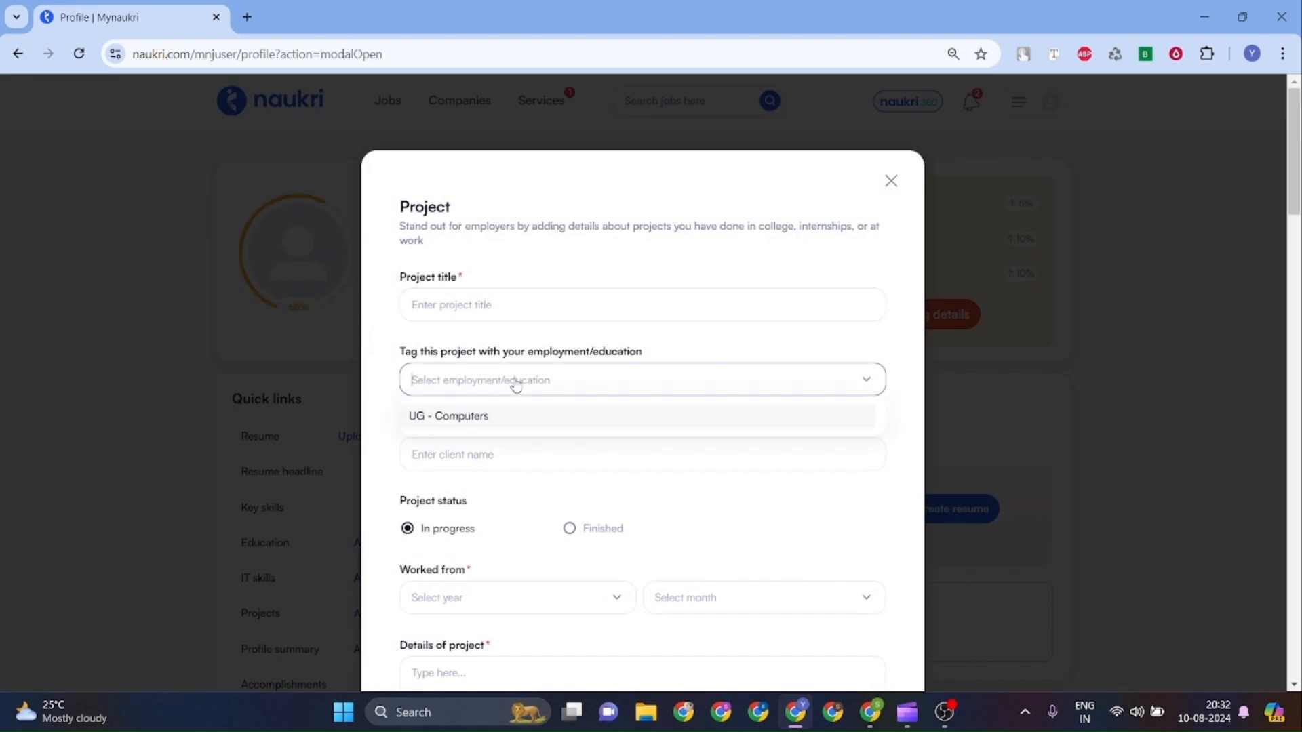
left_click(510, 418)
scroll(512, 419, "down", 1)
left_click(497, 398)
scroll(496, 397, "down", 2)
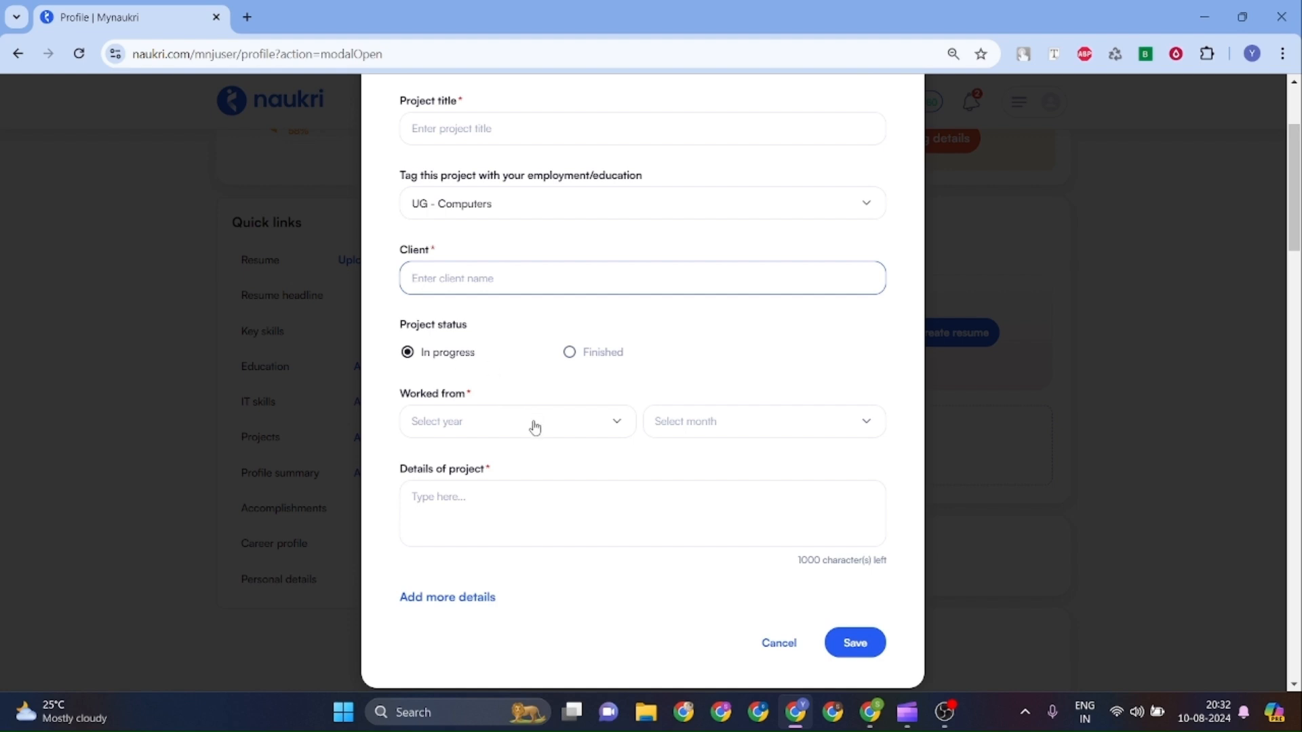
scroll(537, 431, "down", 2)
left_click(498, 370)
Discard the project form and scroll through the profile page.
left_click(785, 517)
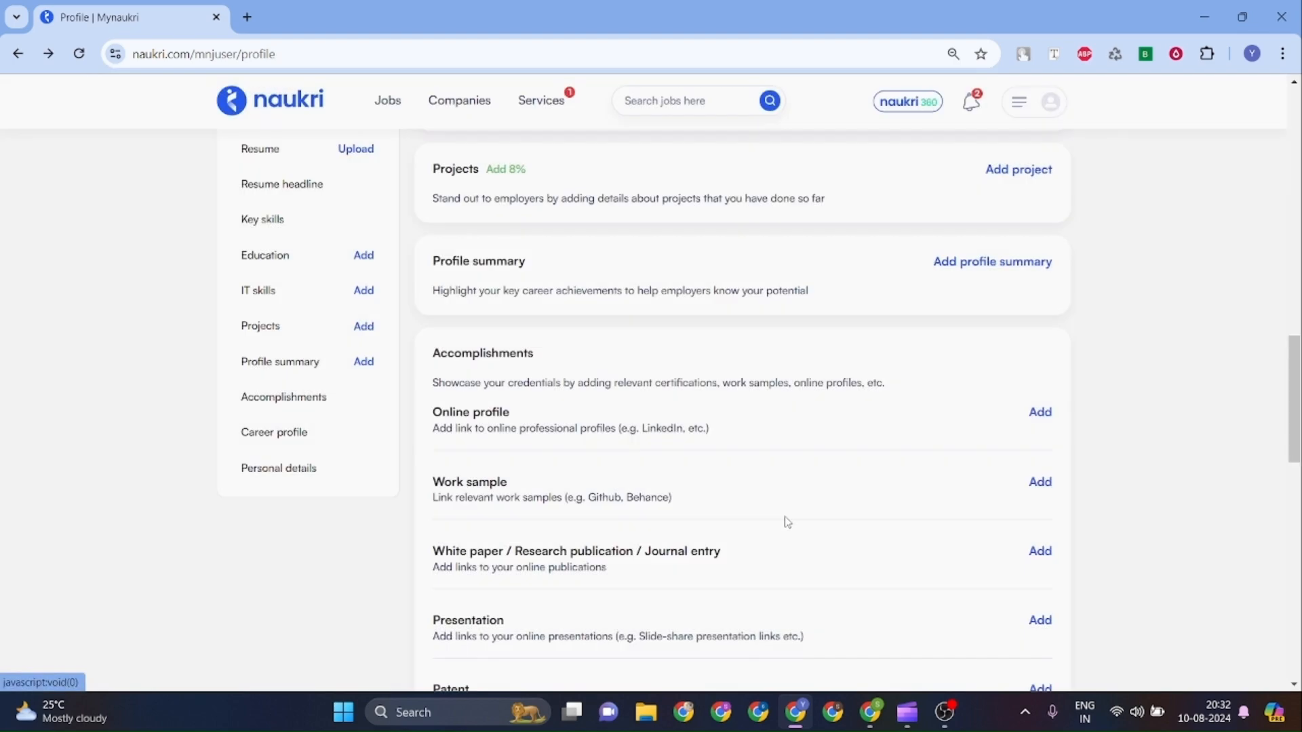
scroll(723, 421, "up", 15)
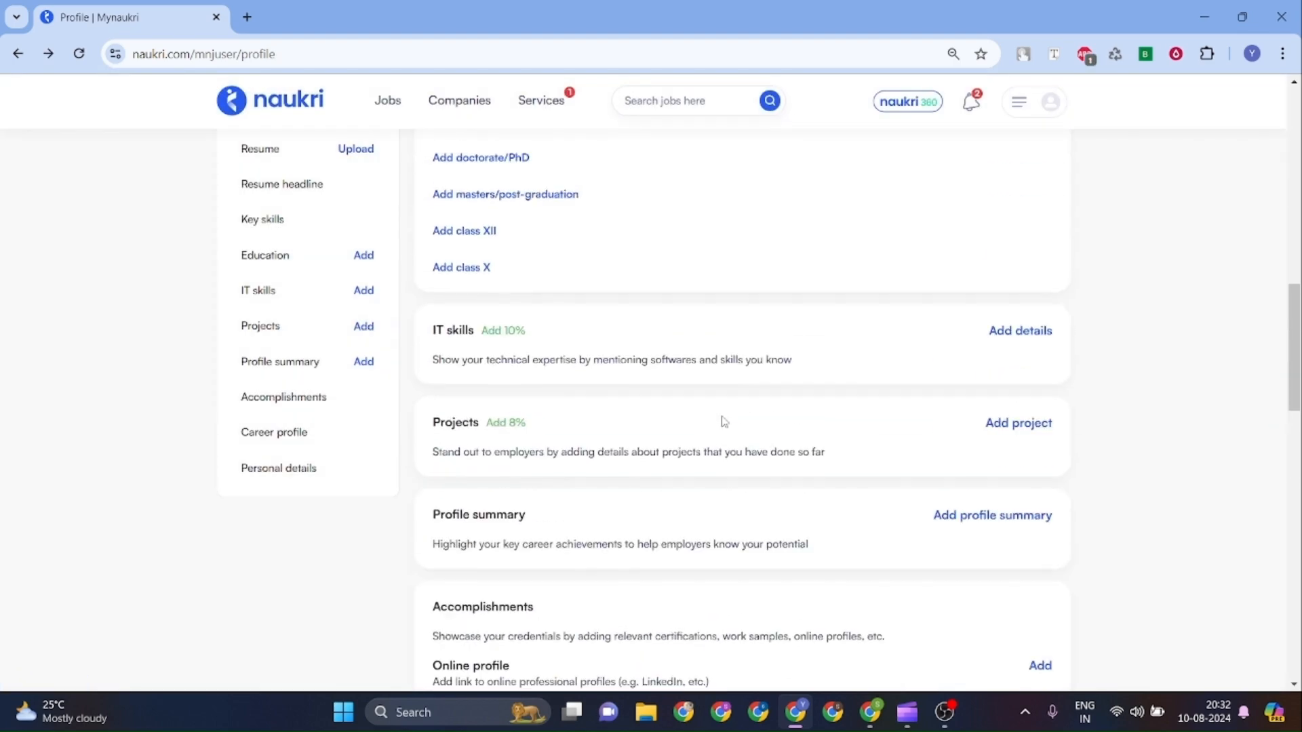
scroll(723, 421, "up", 2)
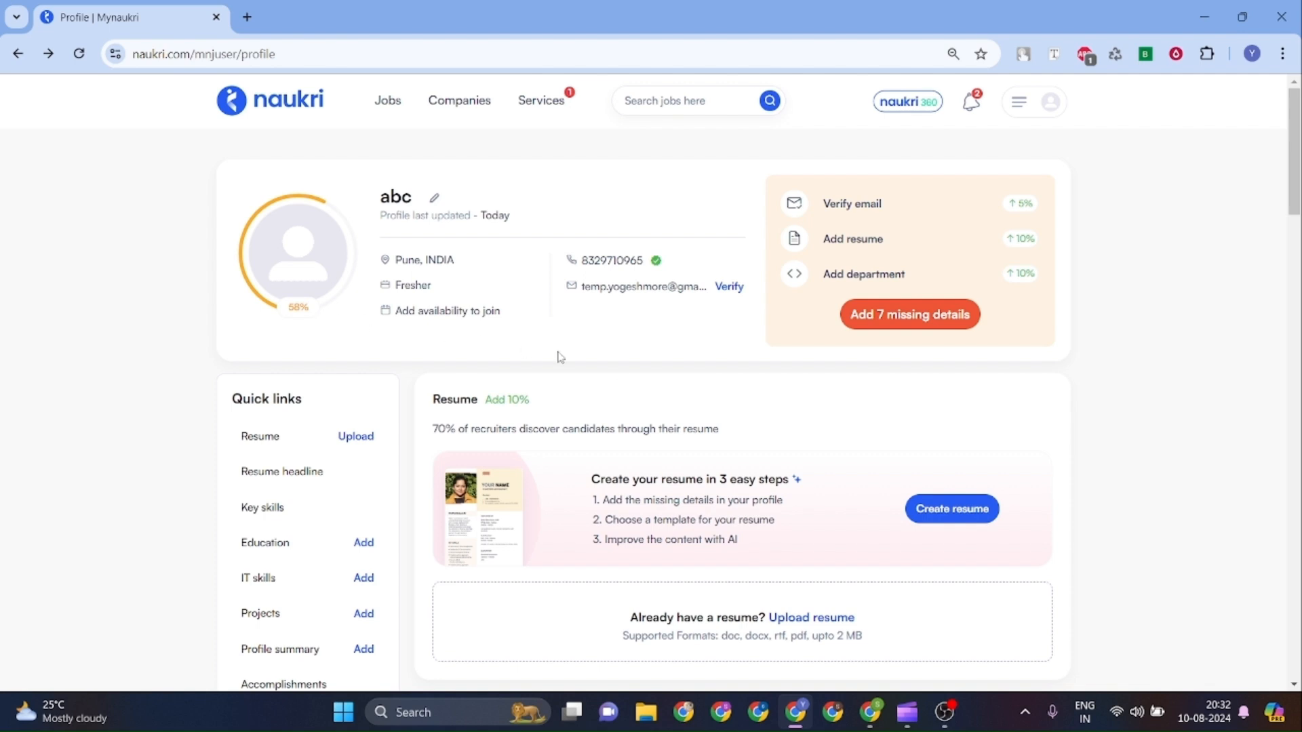
scroll(622, 372, "down", 4)
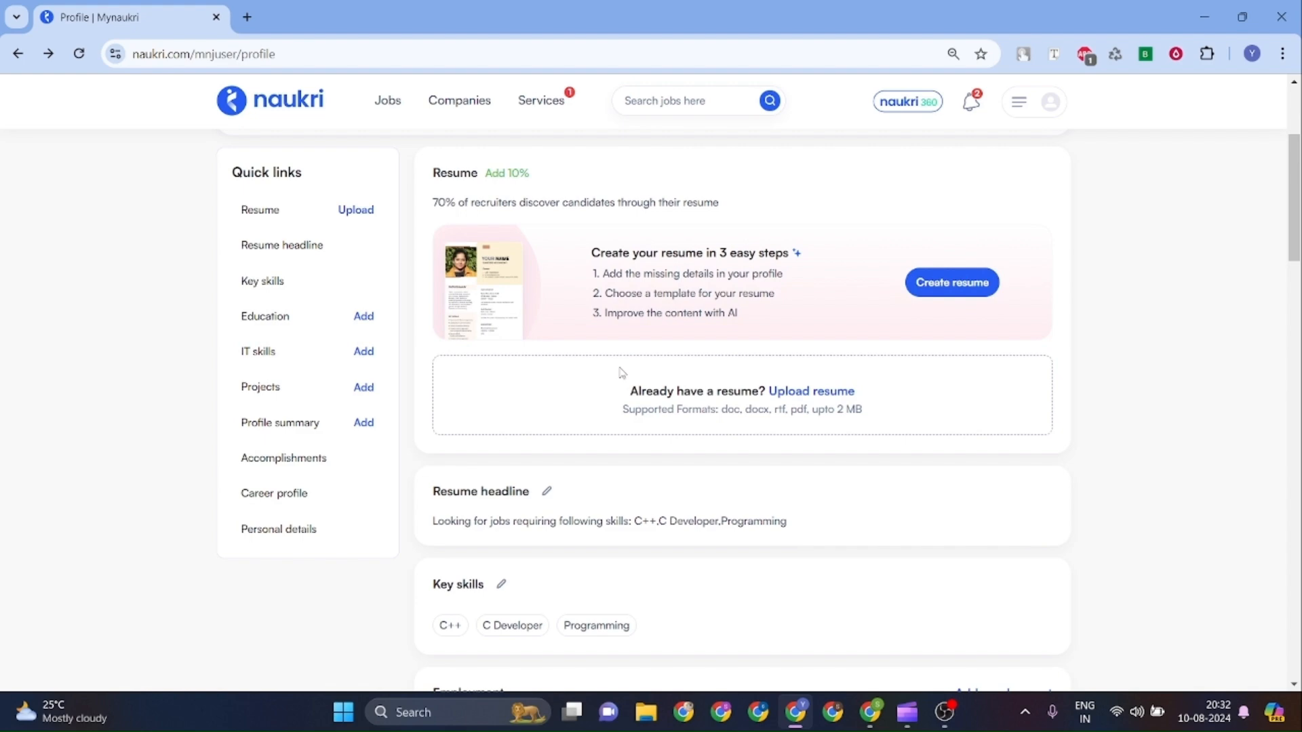
scroll(622, 373, "down", 6)
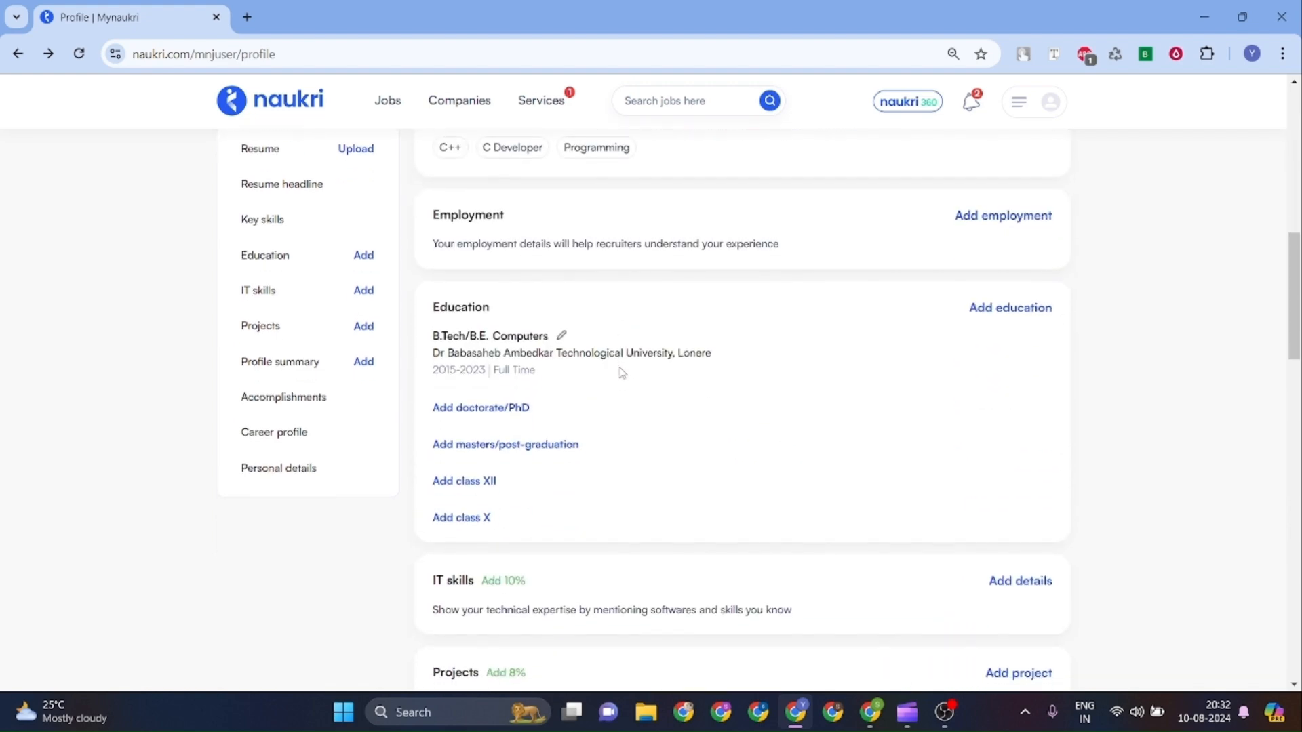
scroll(621, 372, "up", 10)
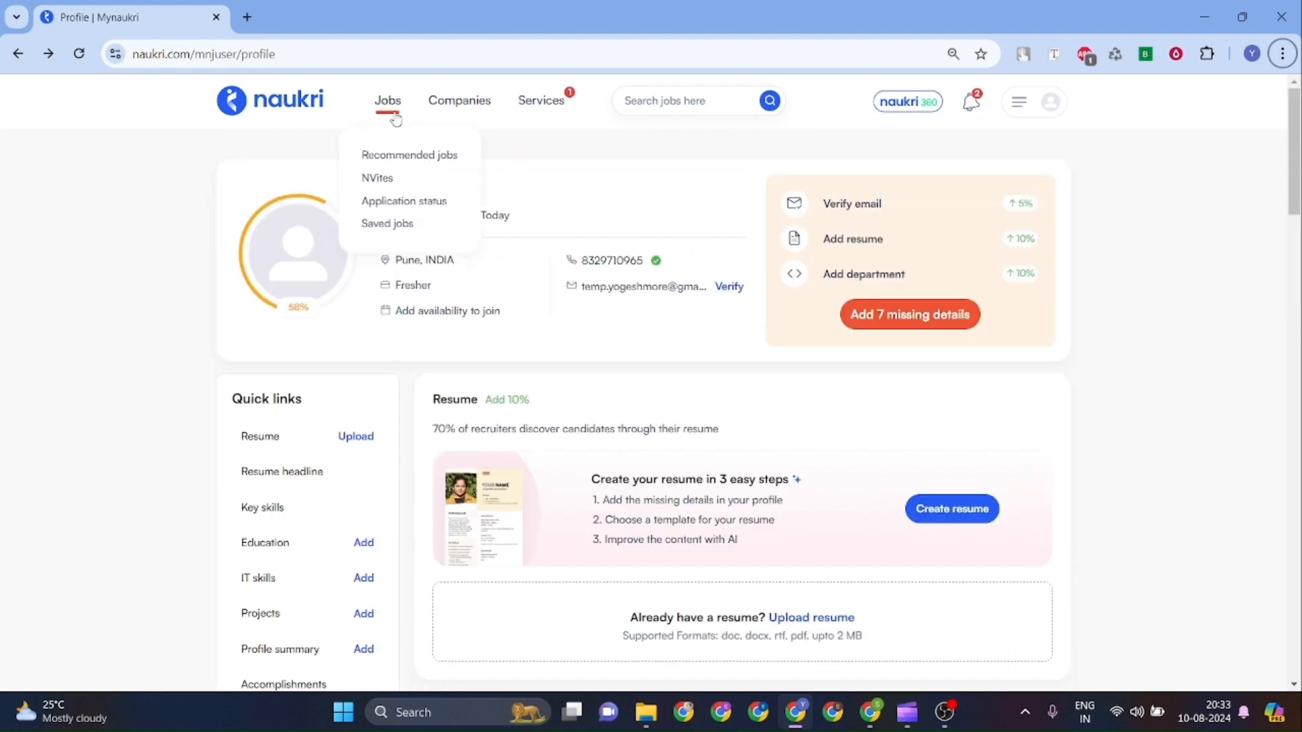
Browse the Recommended jobs list, led by Copeland's Embedded Software Development role.
left_click(394, 105)
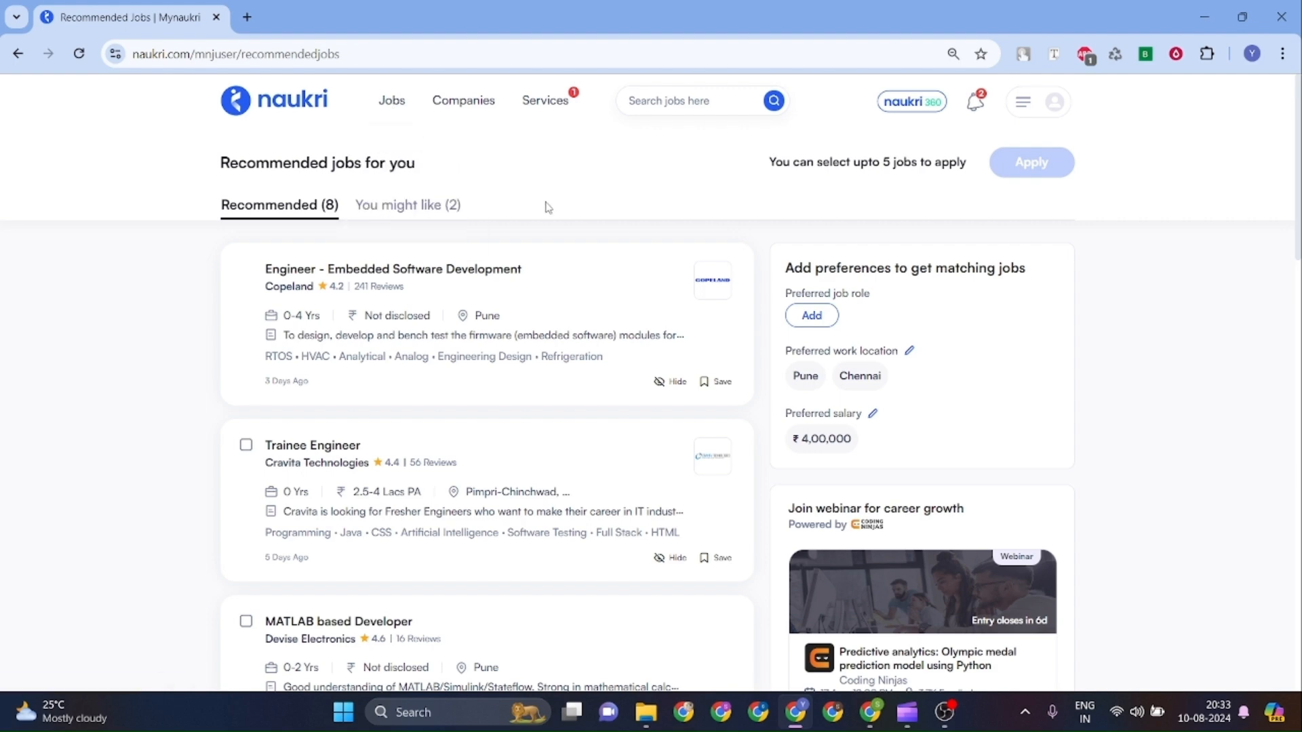
scroll(537, 321, "down", 4)
scroll(539, 321, "down", 8)
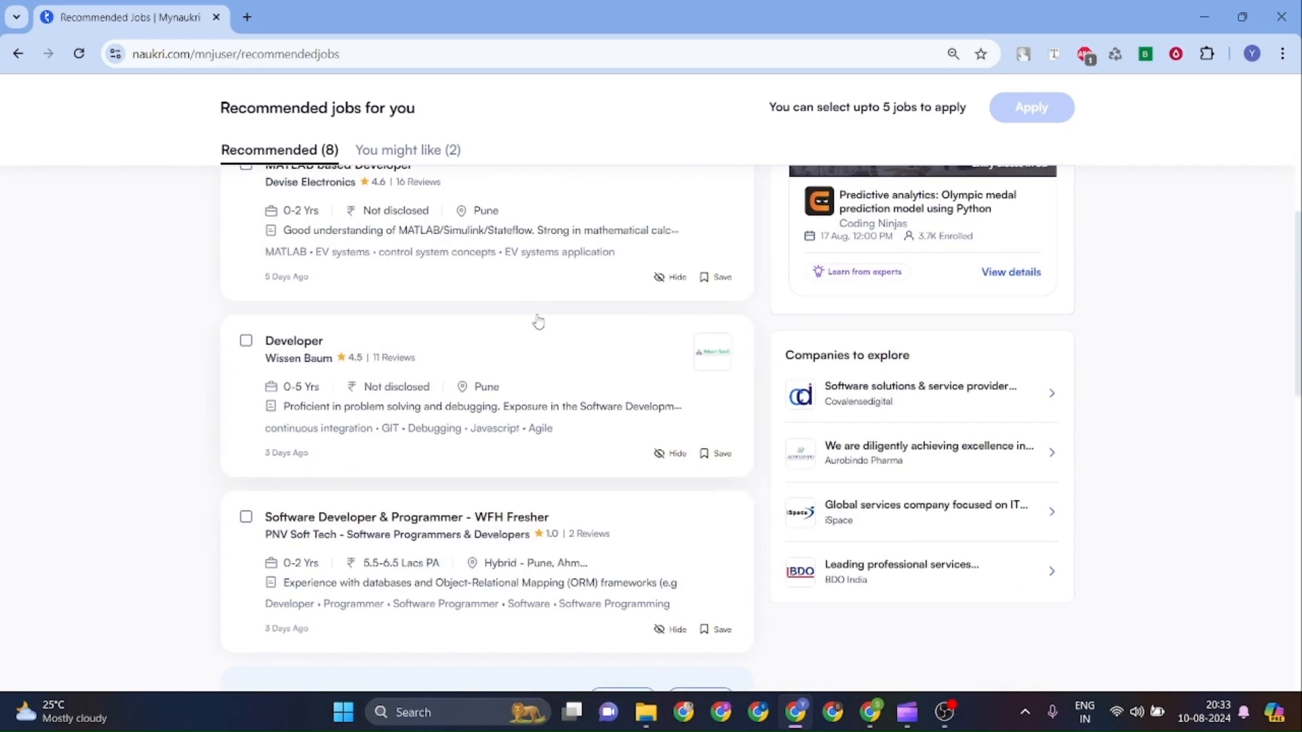
scroll(538, 322, "down", 6)
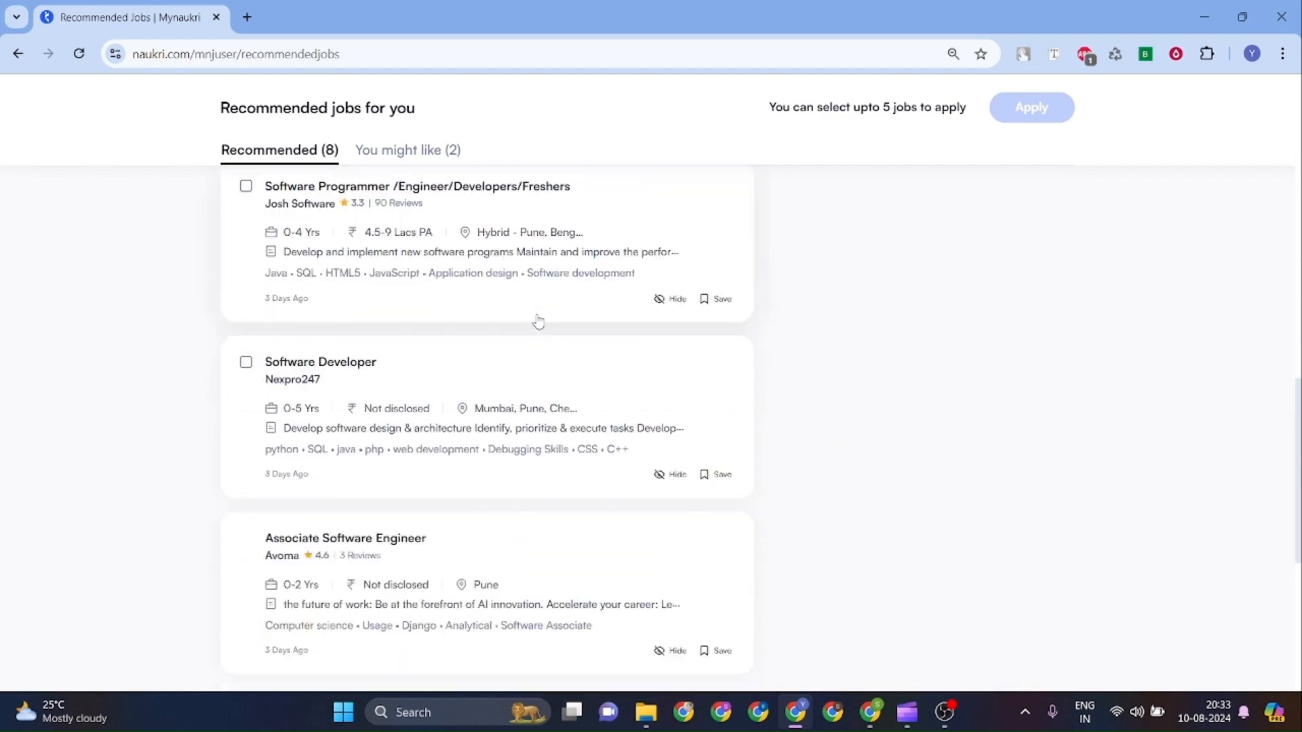
scroll(538, 322, "up", 10)
scroll(538, 321, "up", 6)
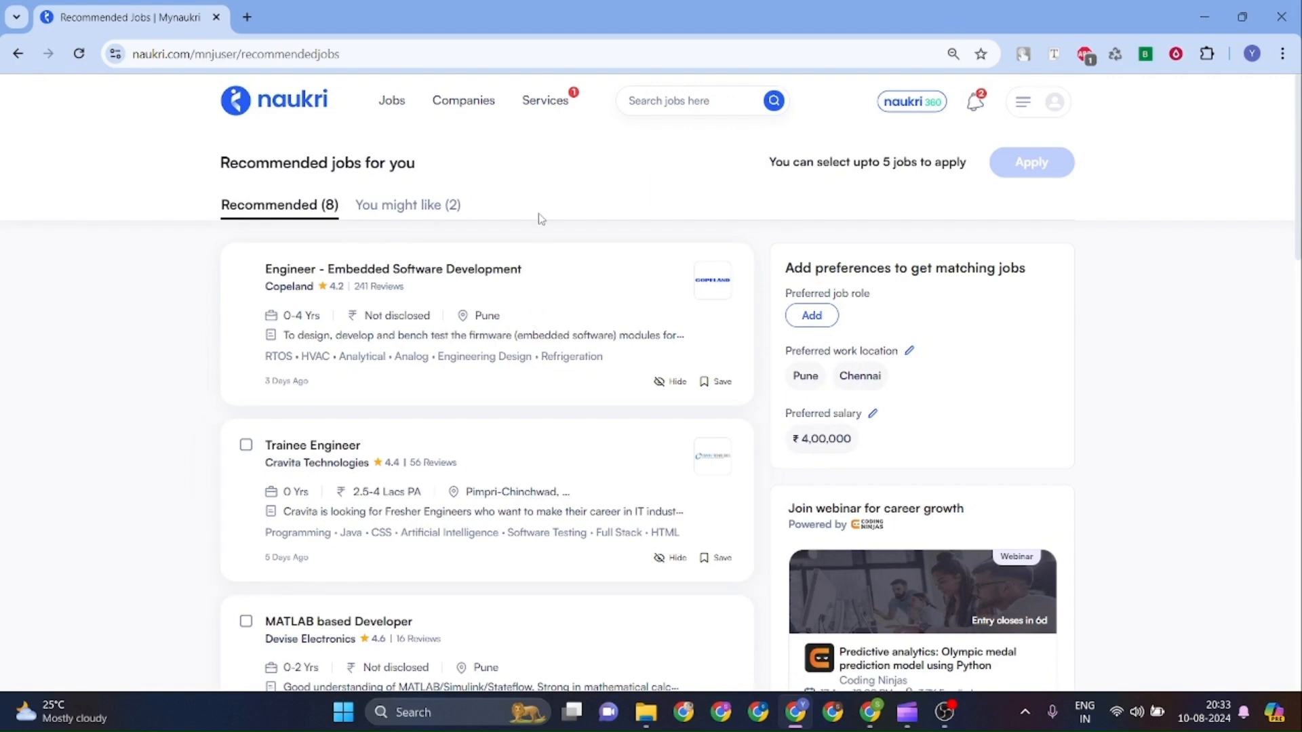
Search for the 'Front End Developer' keyword with experience set to Fresher.
left_click(699, 105)
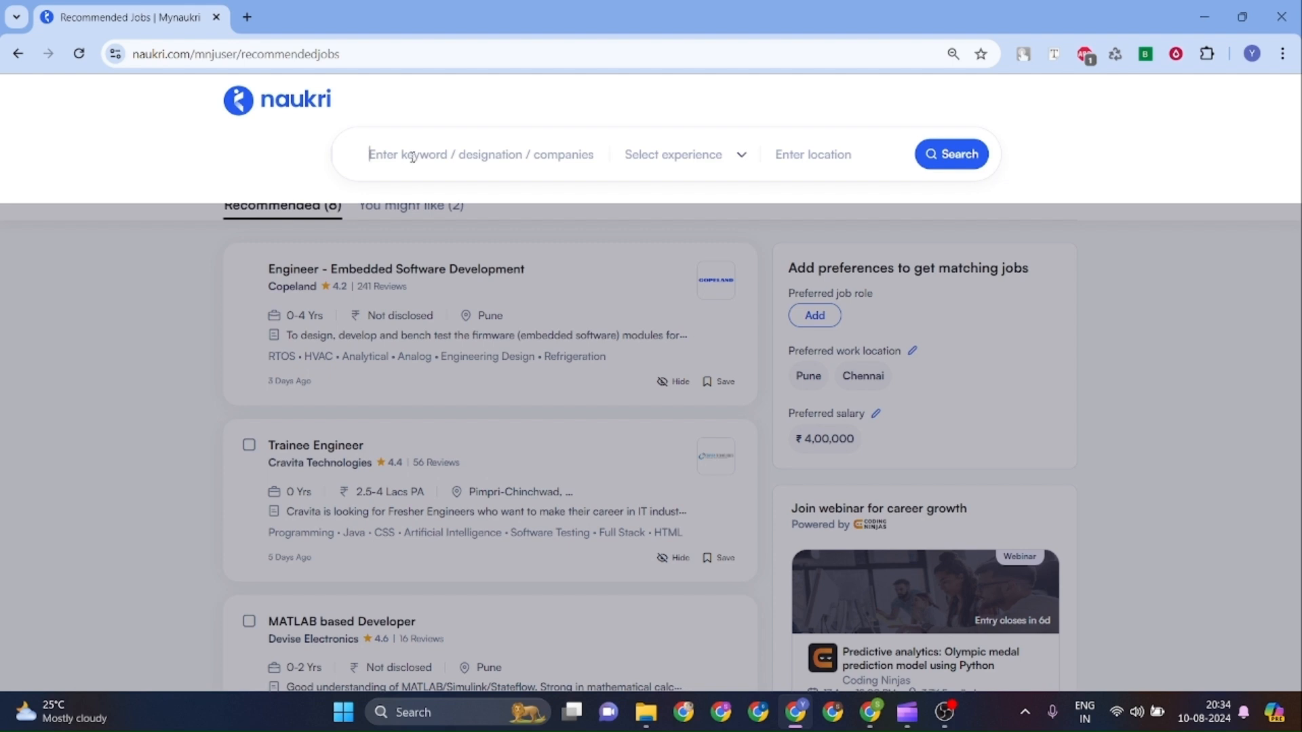
type("front end")
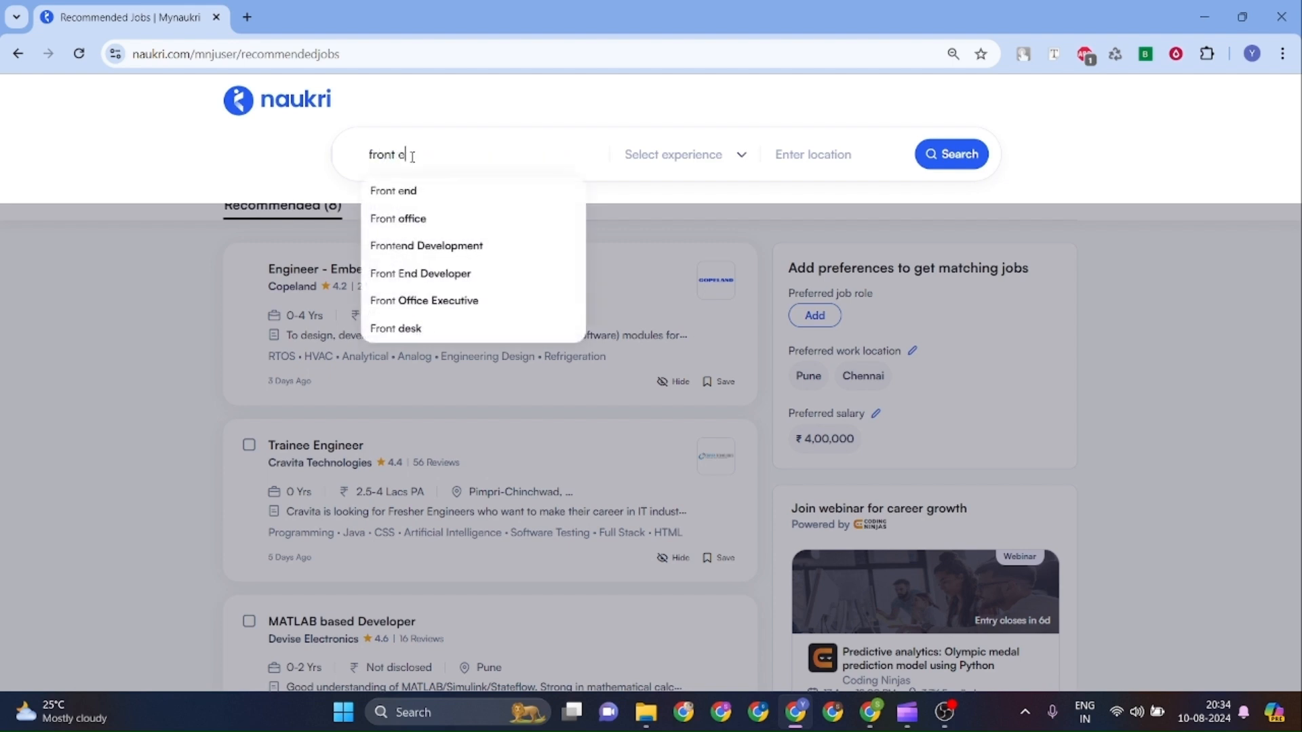
left_click(417, 224)
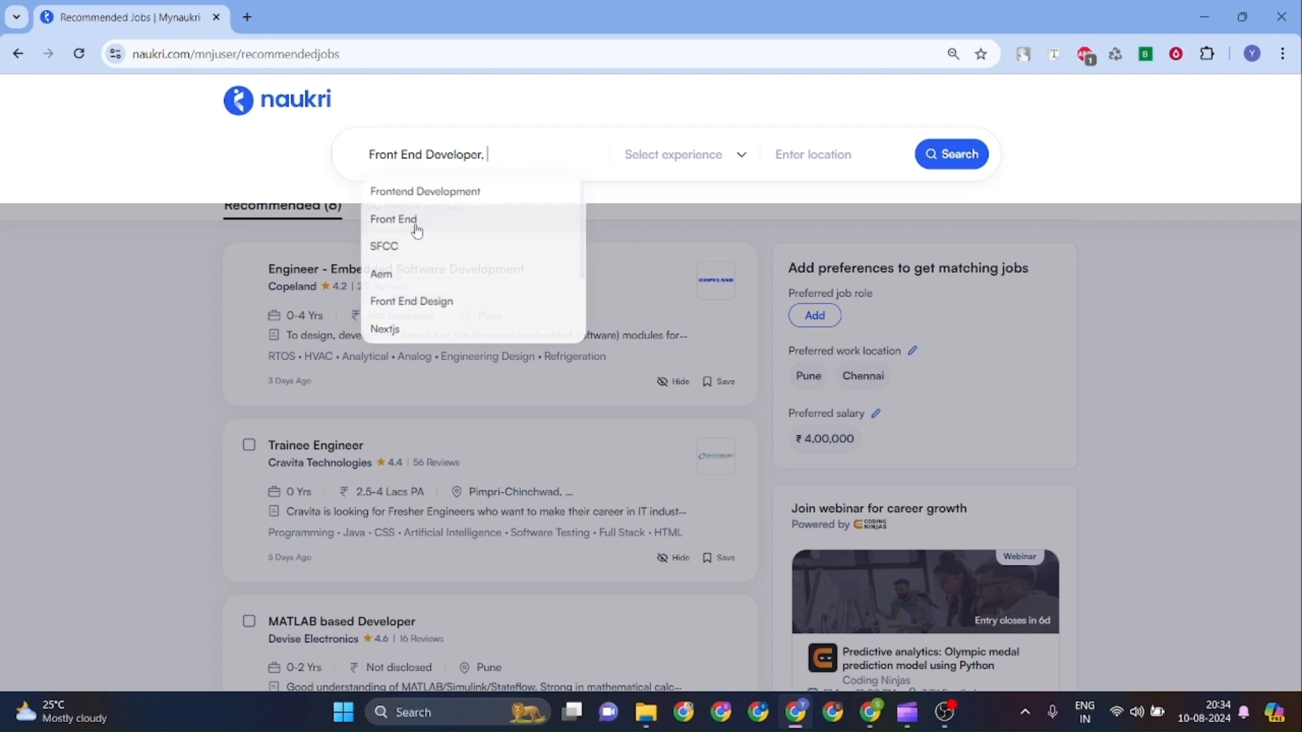
left_click(742, 155)
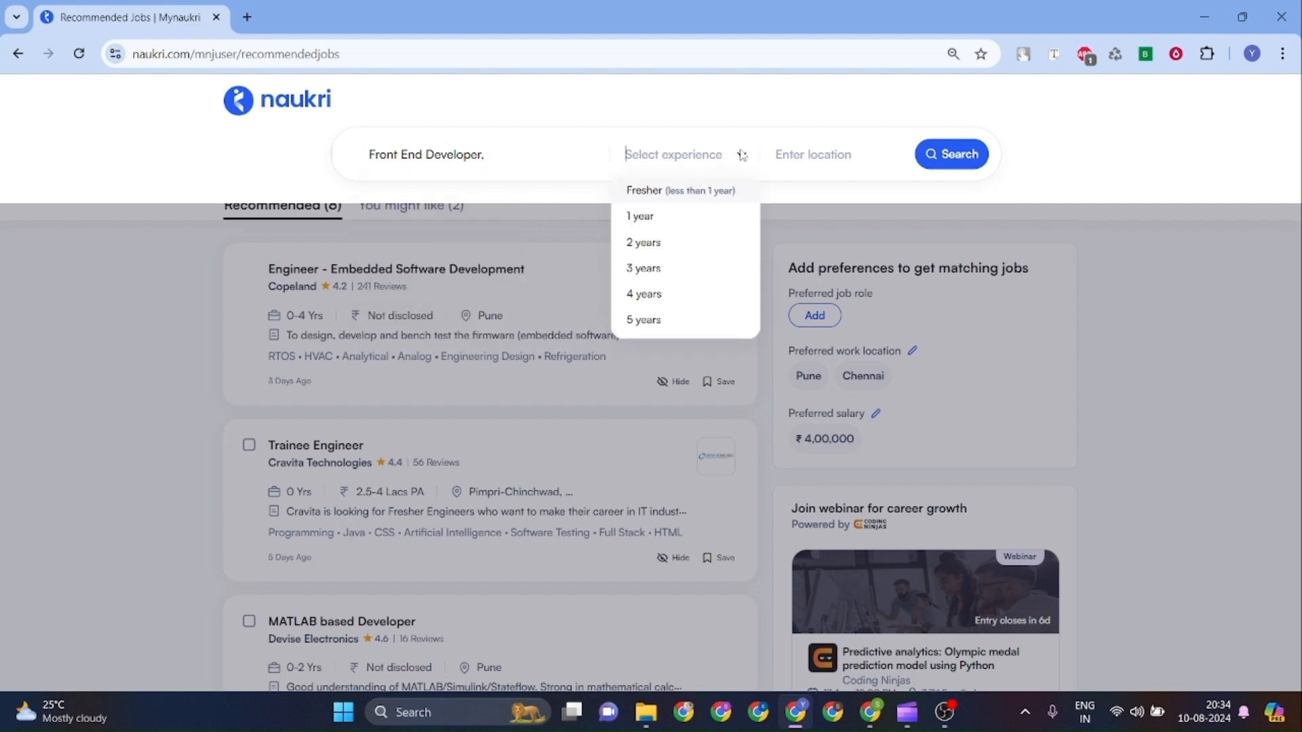
left_click(637, 219)
left_click(739, 160)
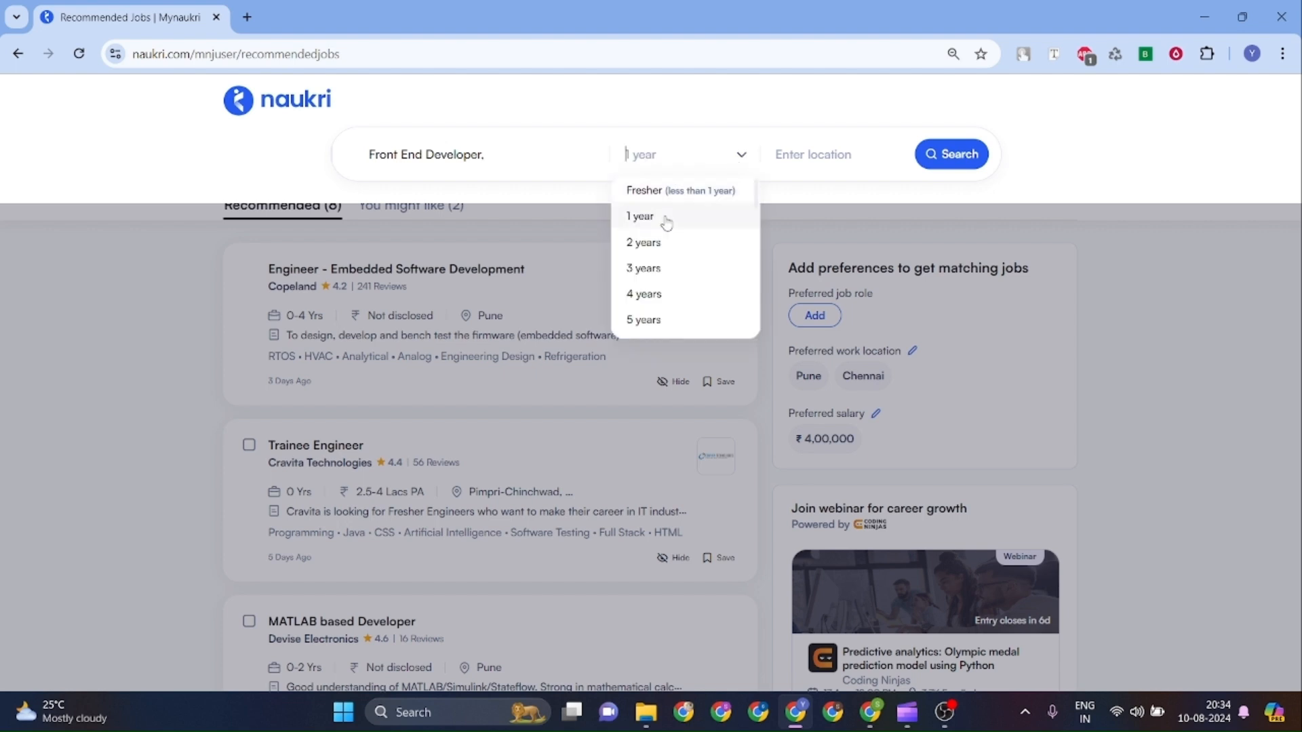
left_click(666, 193)
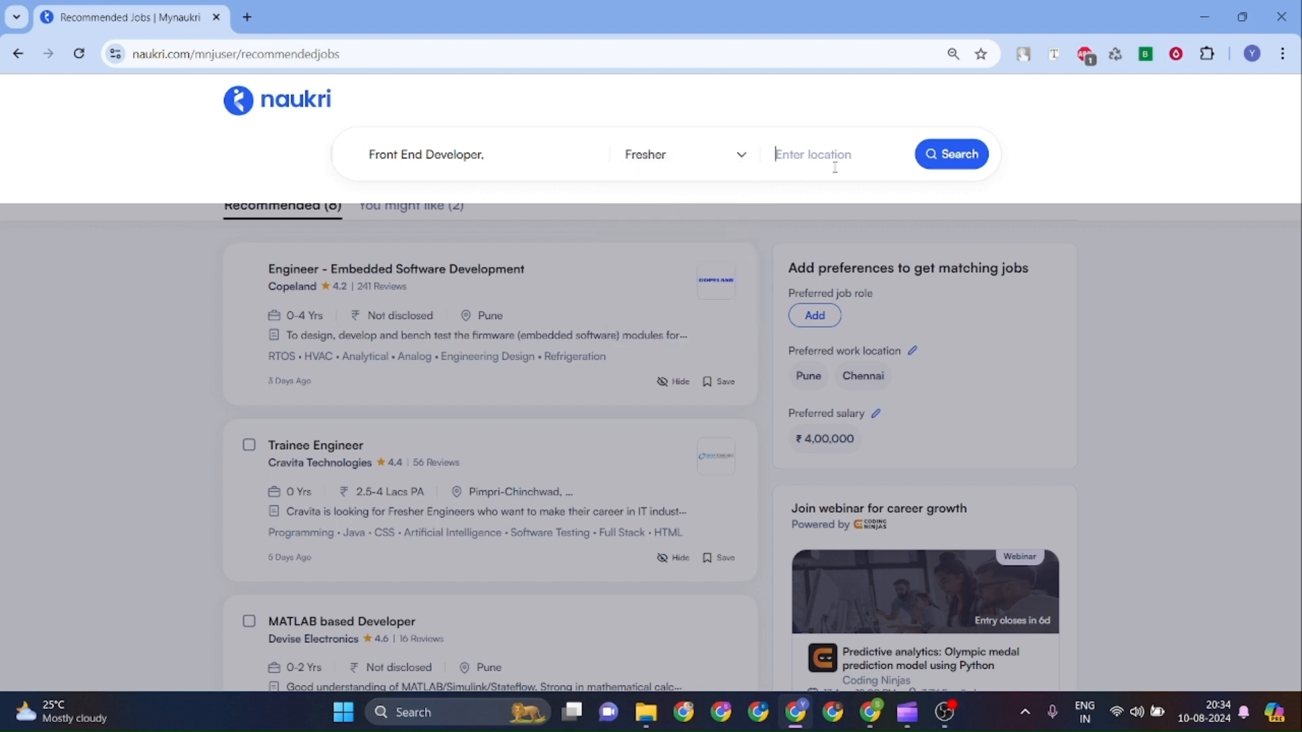
Add Pune as the location and run the search, giving 221 results.
type("pune")
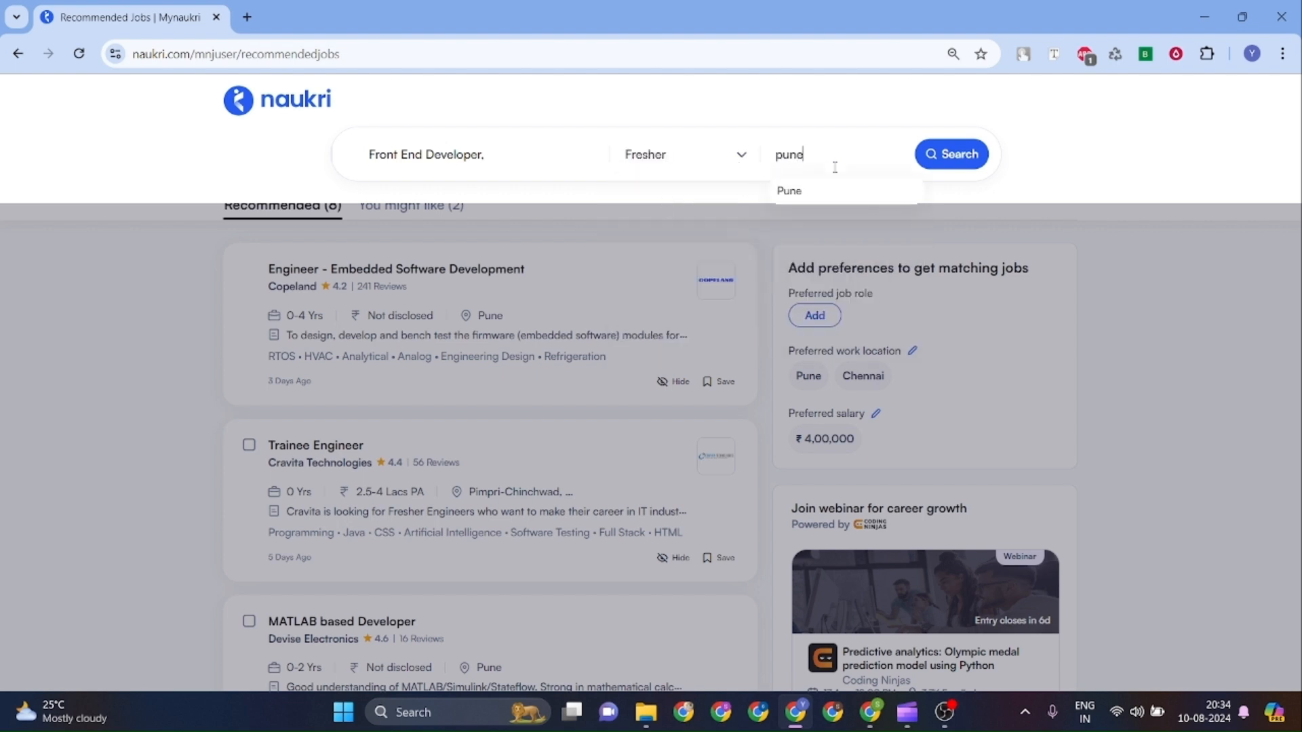
left_click(821, 191)
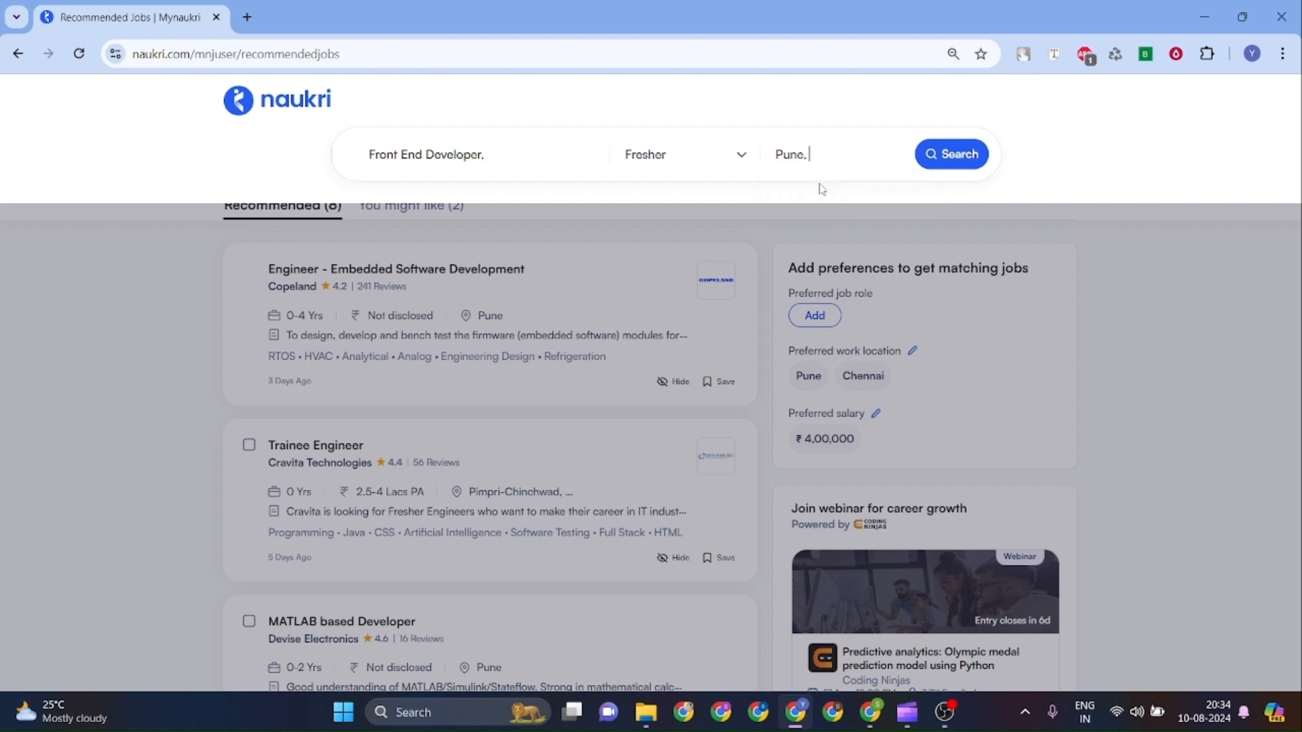
left_click(940, 163)
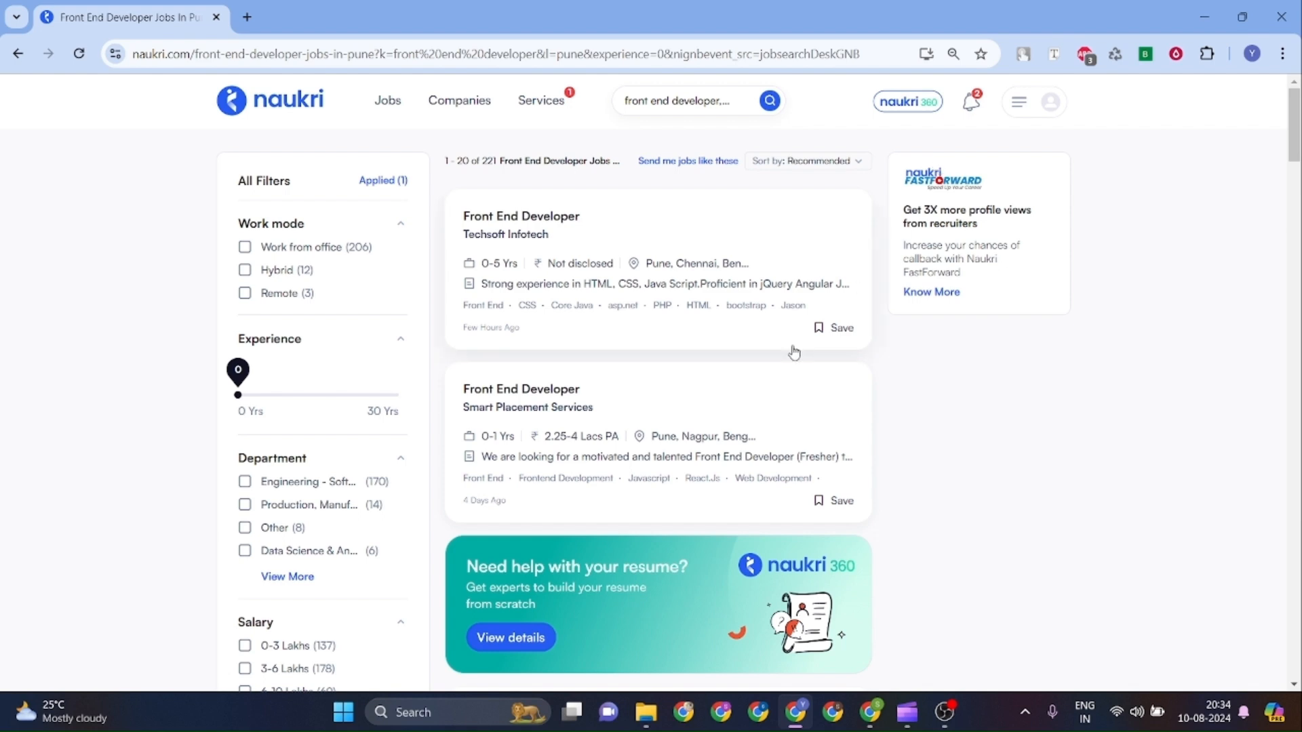
Open the Smart Placement Services Front End Developer posting and scroll through its full details.
left_click(604, 404)
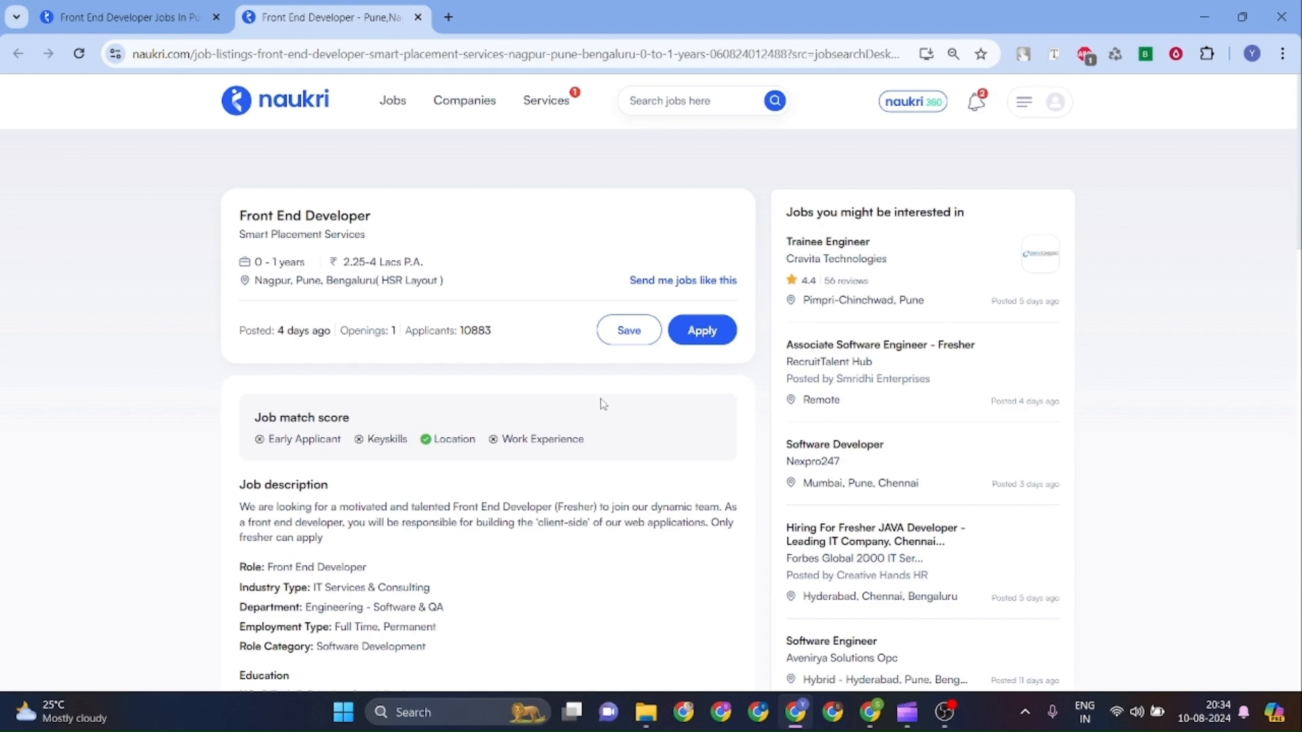
scroll(541, 560, "down", 5)
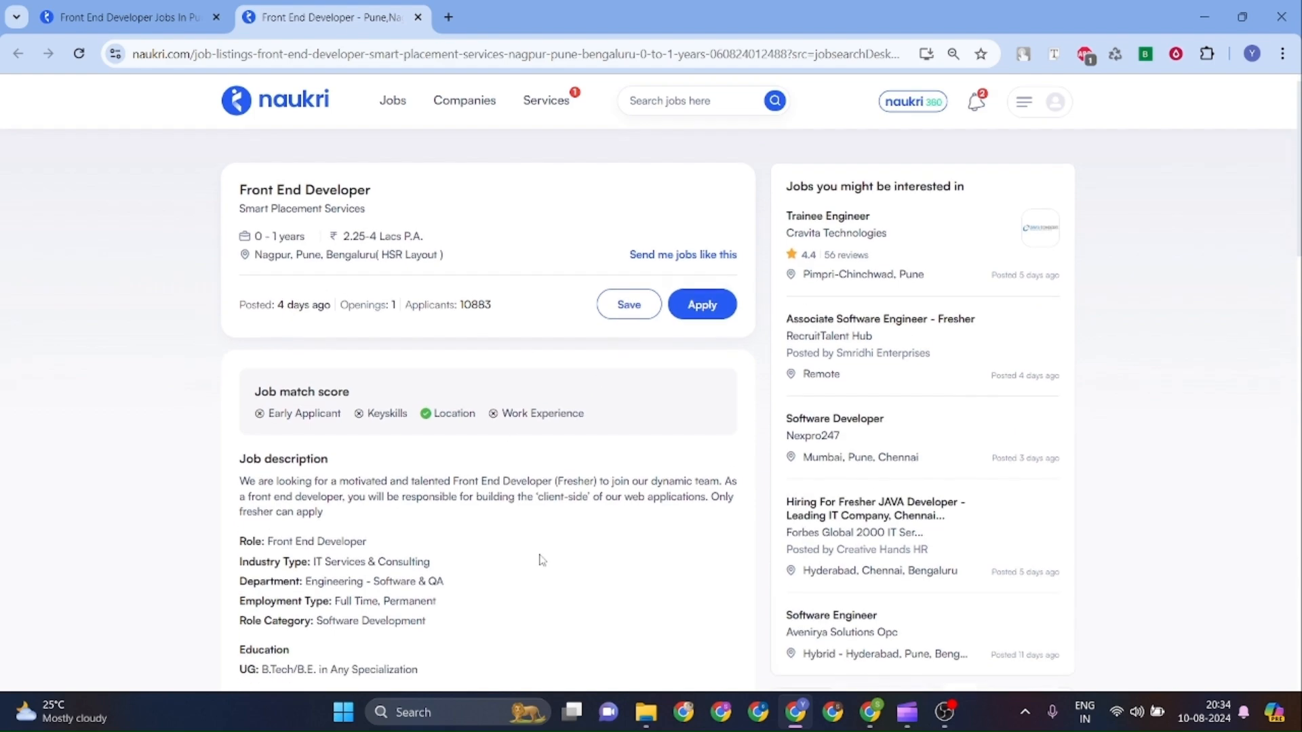
scroll(542, 560, "down", 5)
scroll(542, 560, "down", 2)
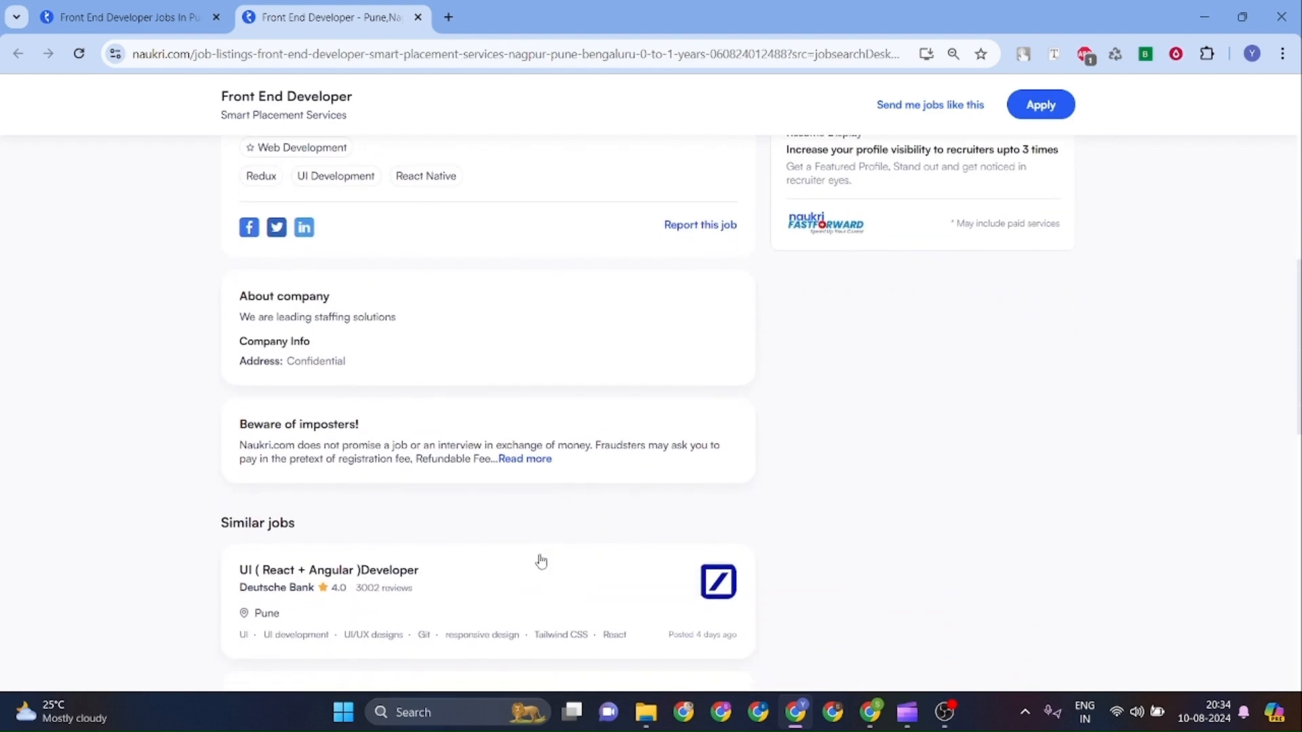
scroll(542, 560, "up", 3)
scroll(542, 561, "up", 8)
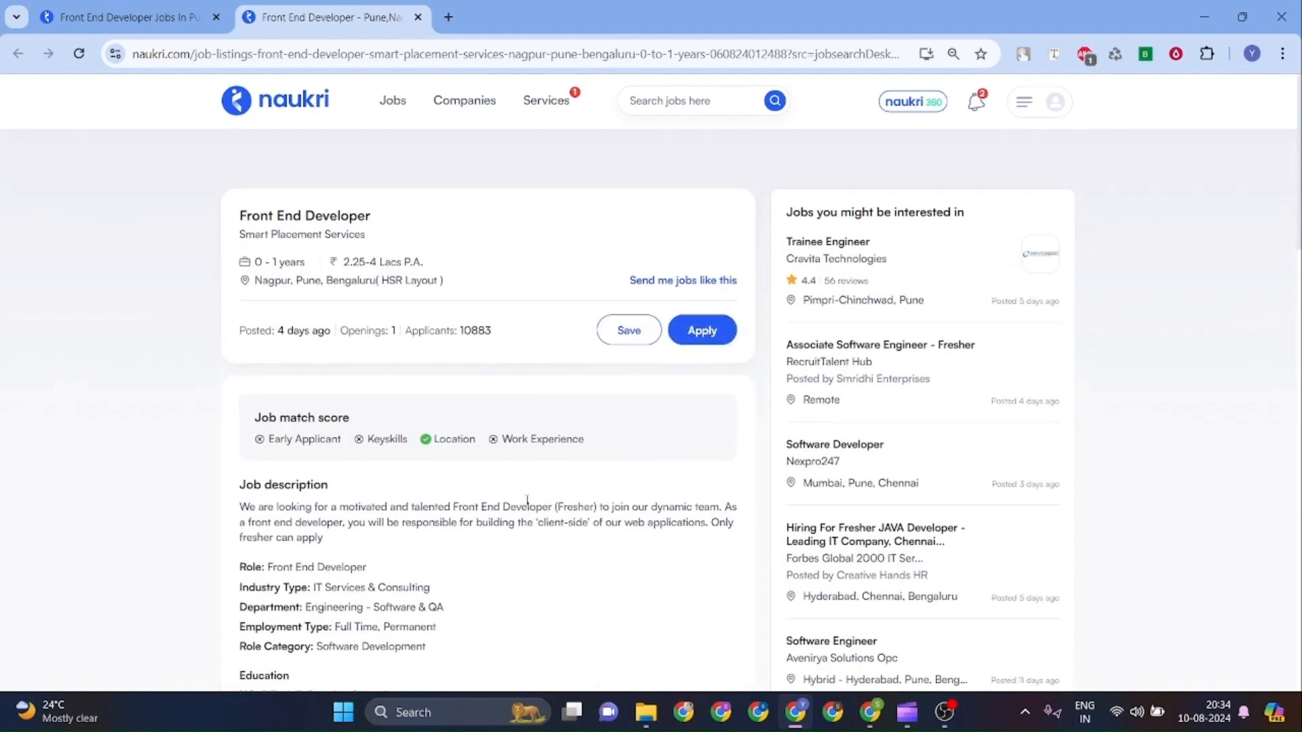
left_click(469, 103)
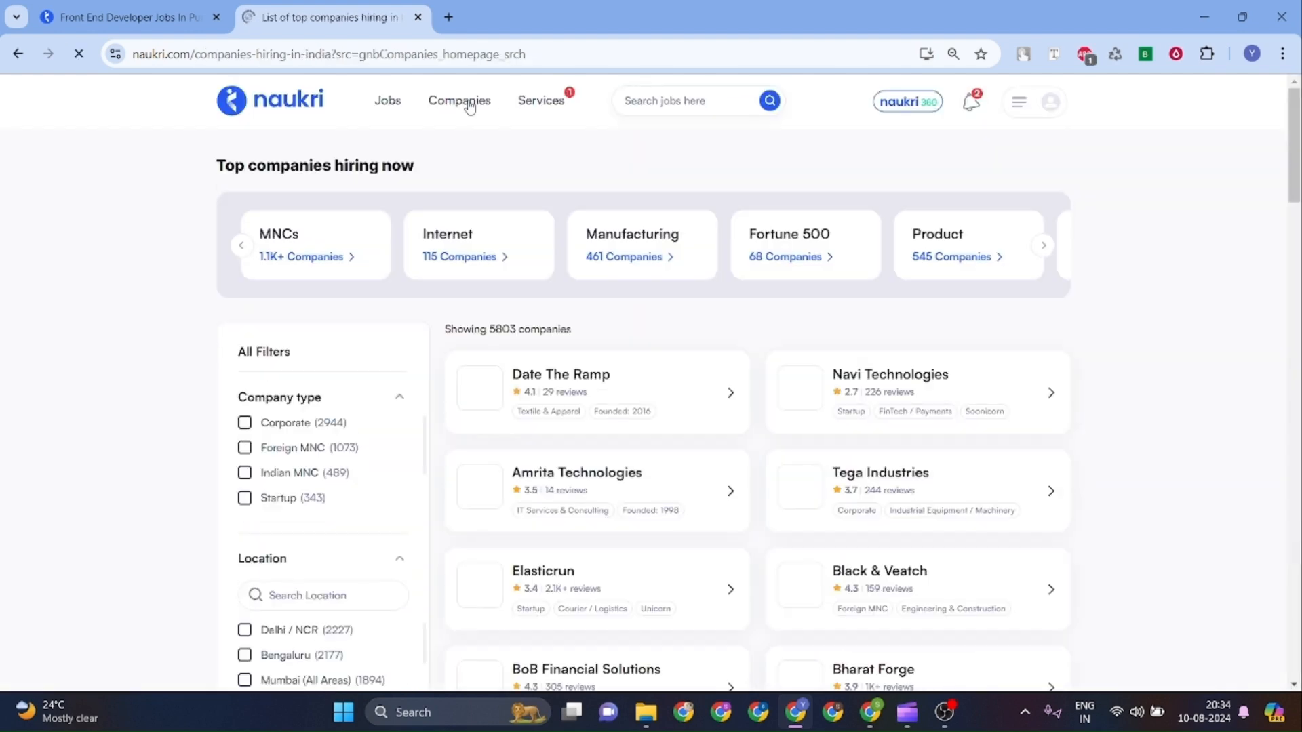
Scroll through the 5803 top companies hiring now and back to the top.
mouse_move(469, 107)
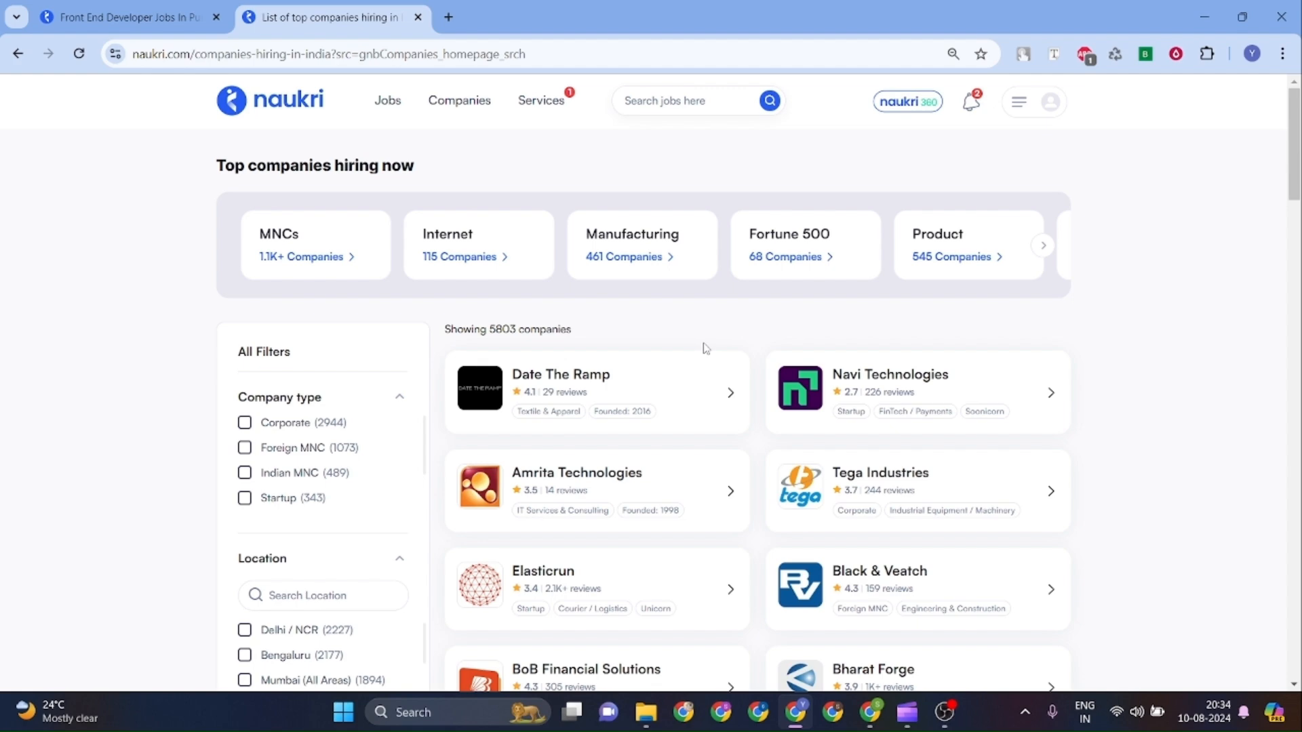
scroll(731, 426, "down", 2)
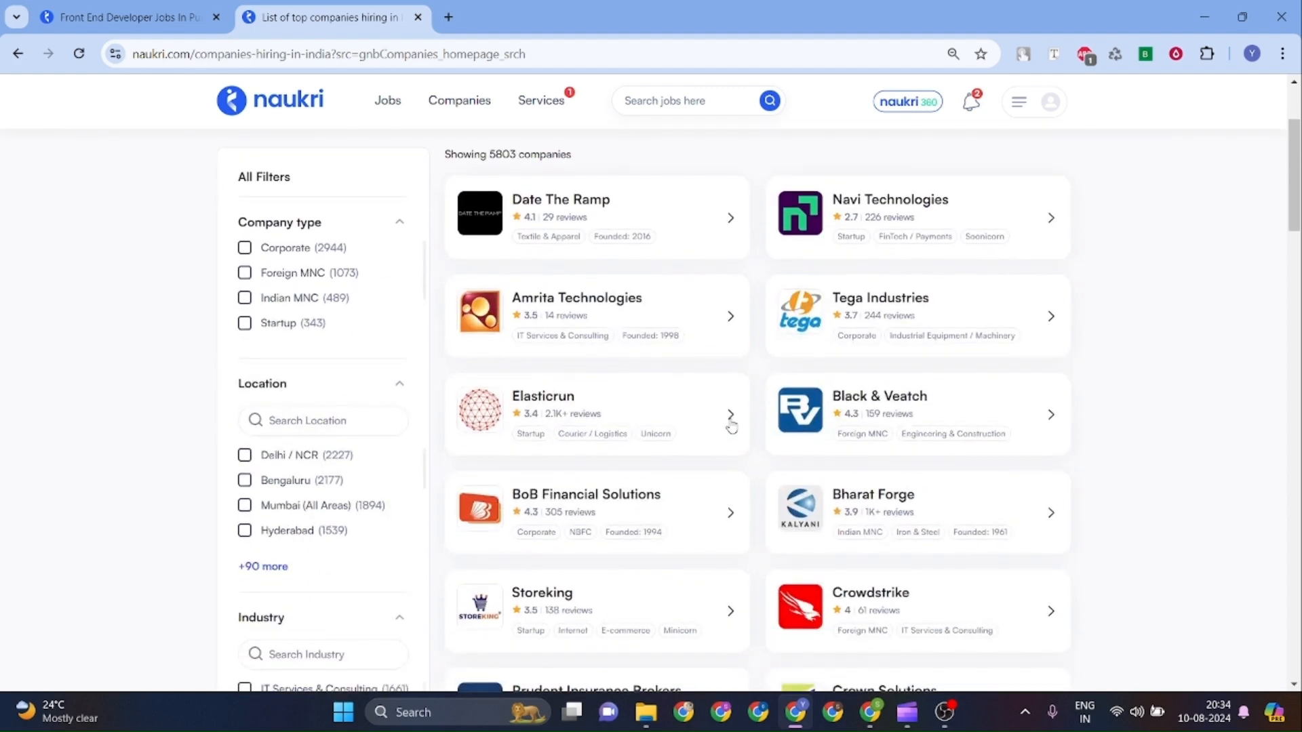
scroll(731, 426, "down", 3)
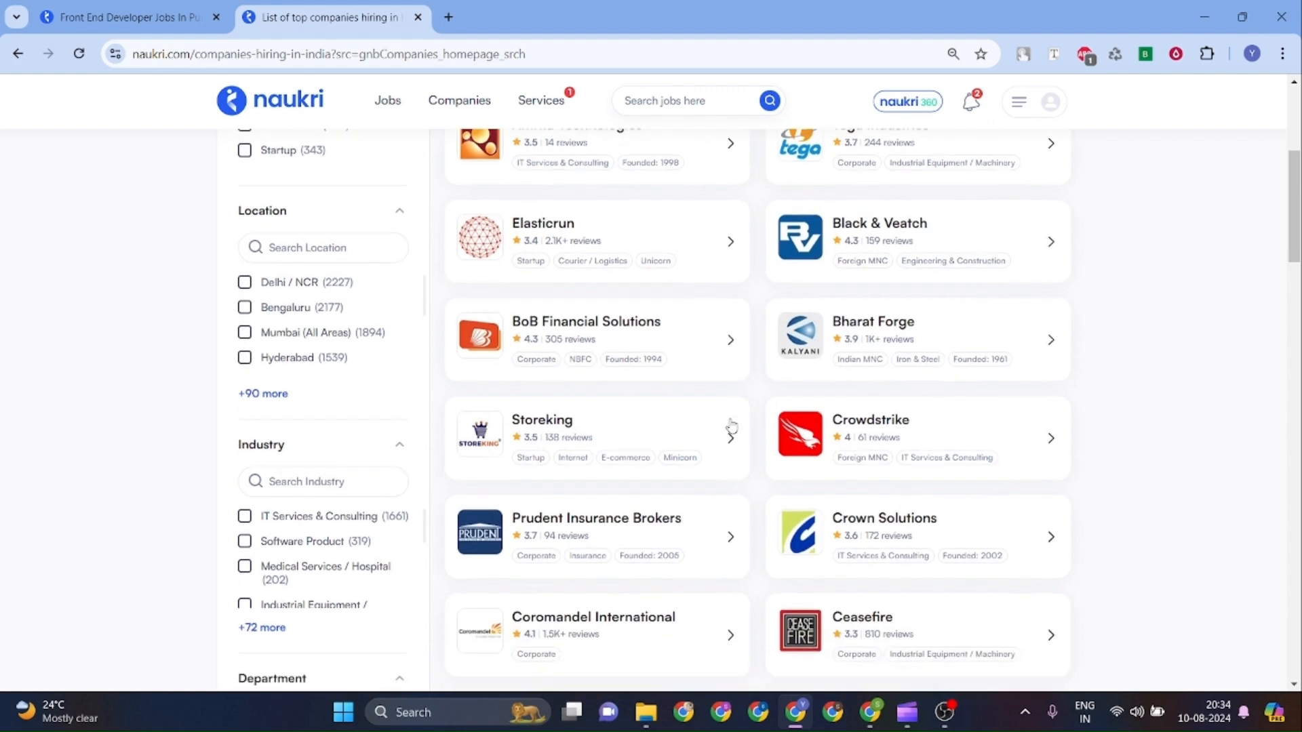
scroll(731, 426, "down", 4)
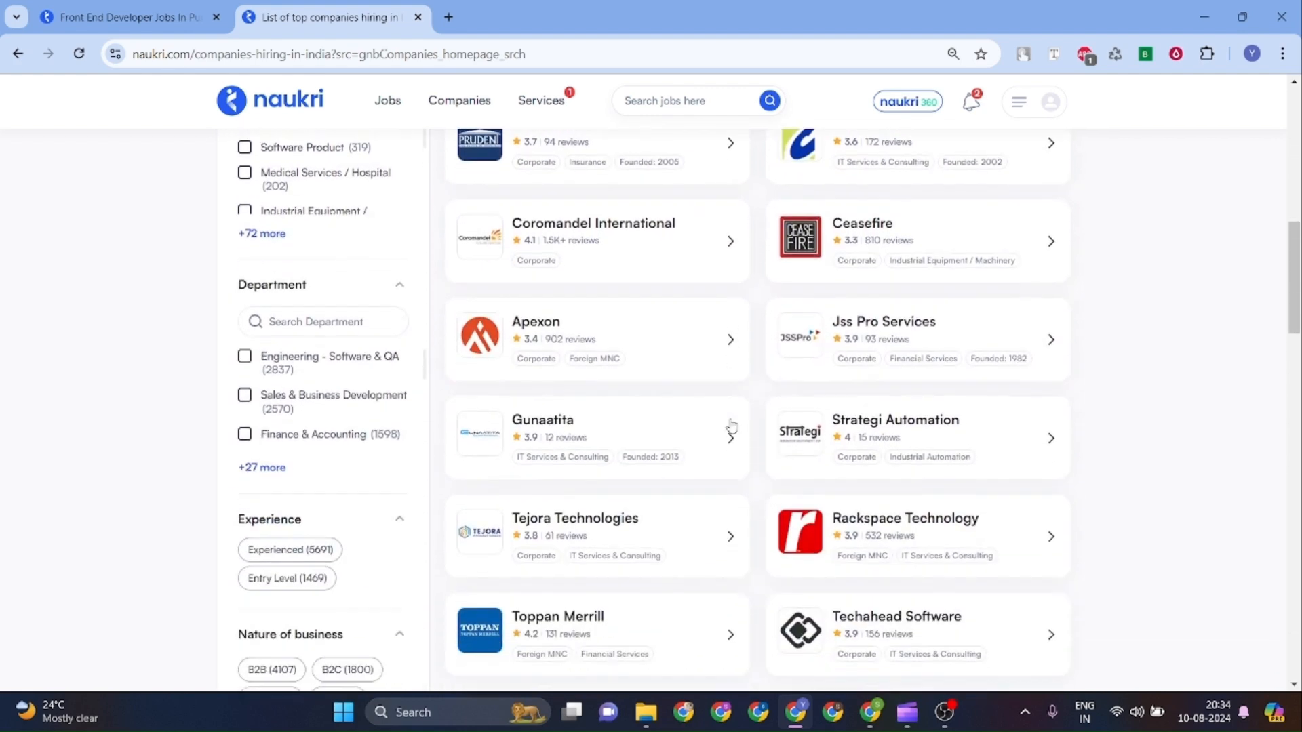
scroll(731, 426, "down", 2)
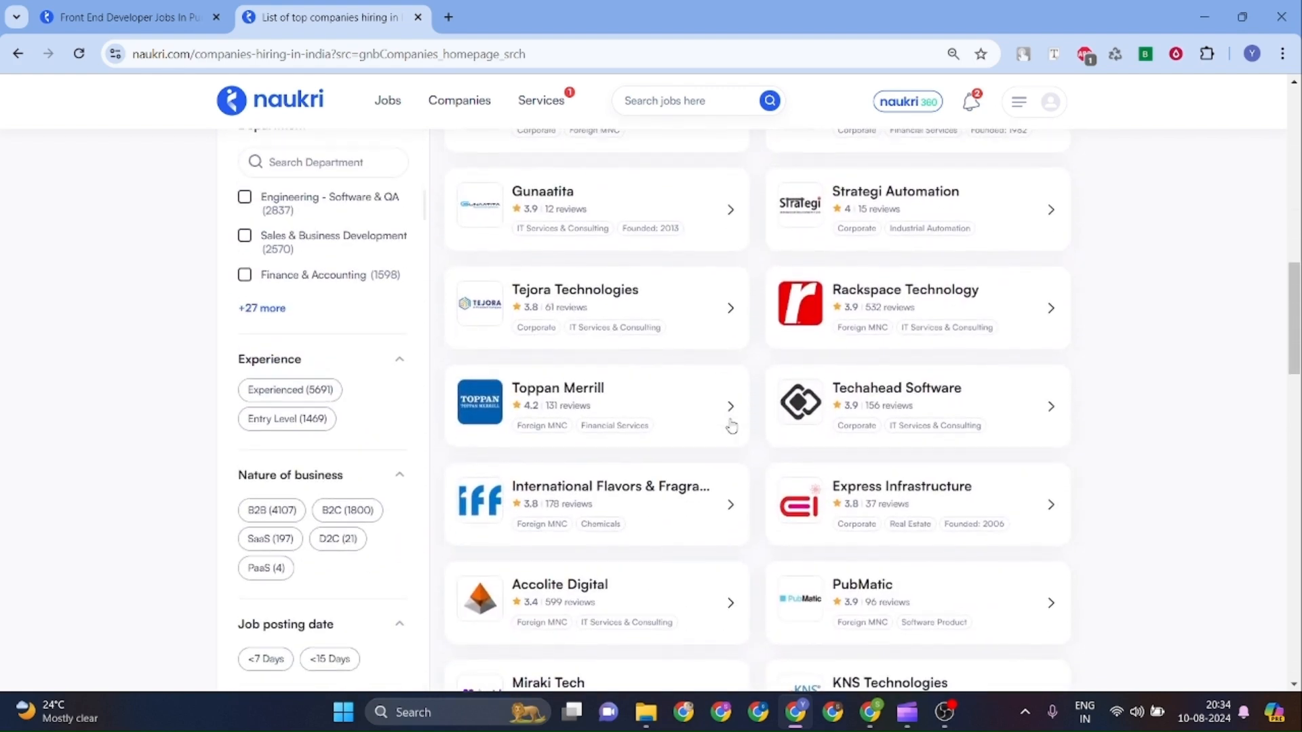
scroll(731, 426, "up", 10)
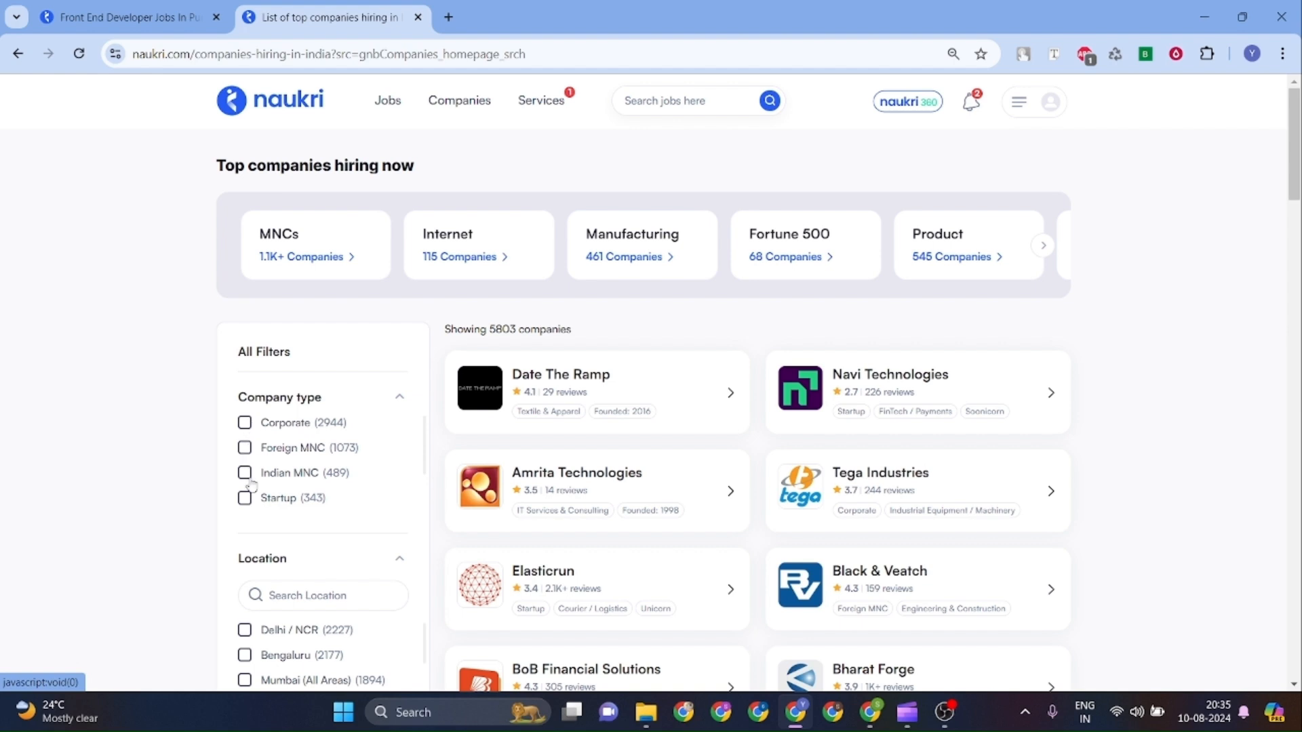
Filter companies to Corporate type located in Mumbai, leaving 685 results led by Alp Consulting.
left_click(245, 425)
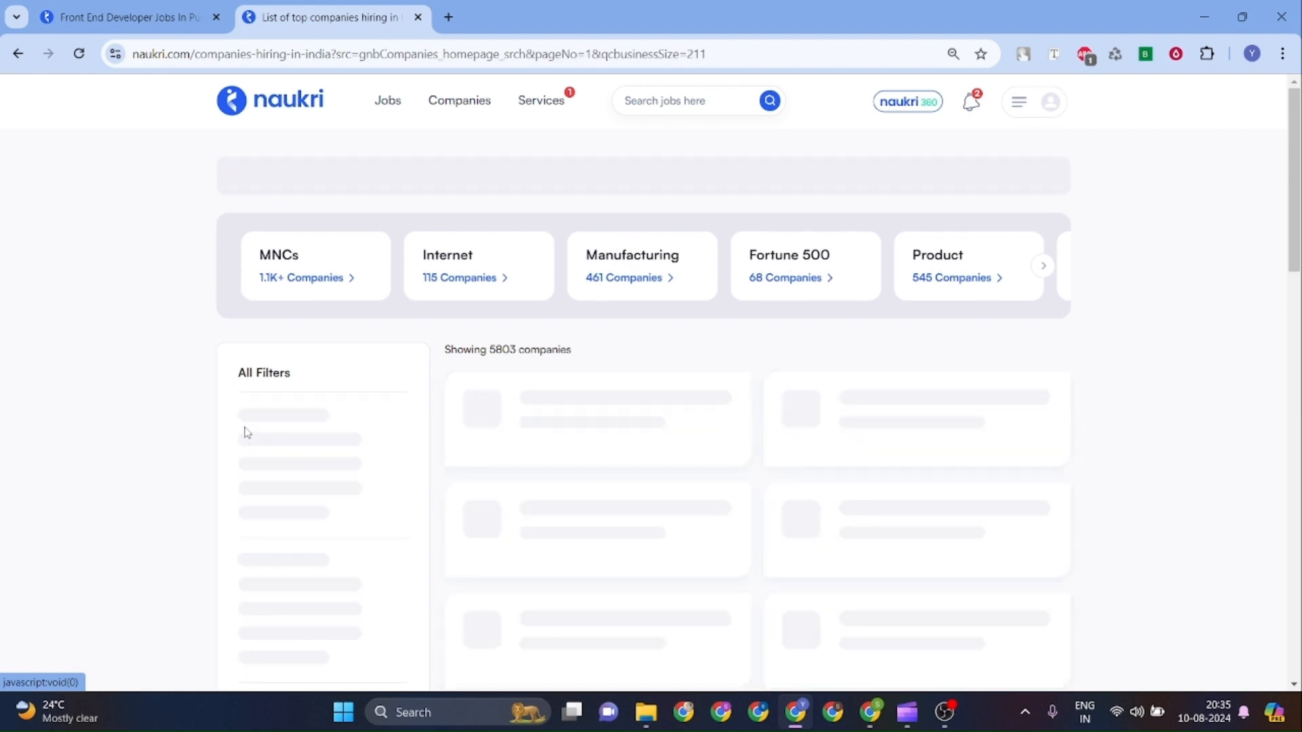
scroll(321, 590, "down", 2)
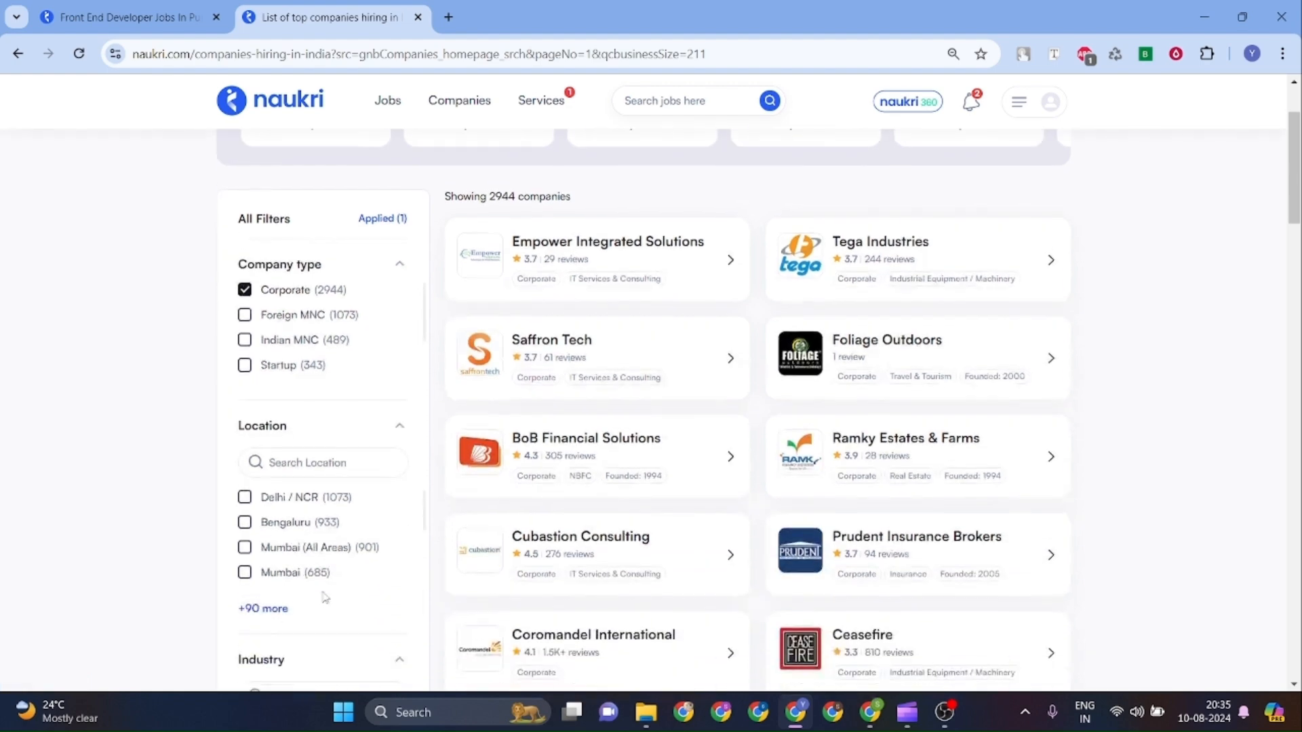
left_click(245, 566)
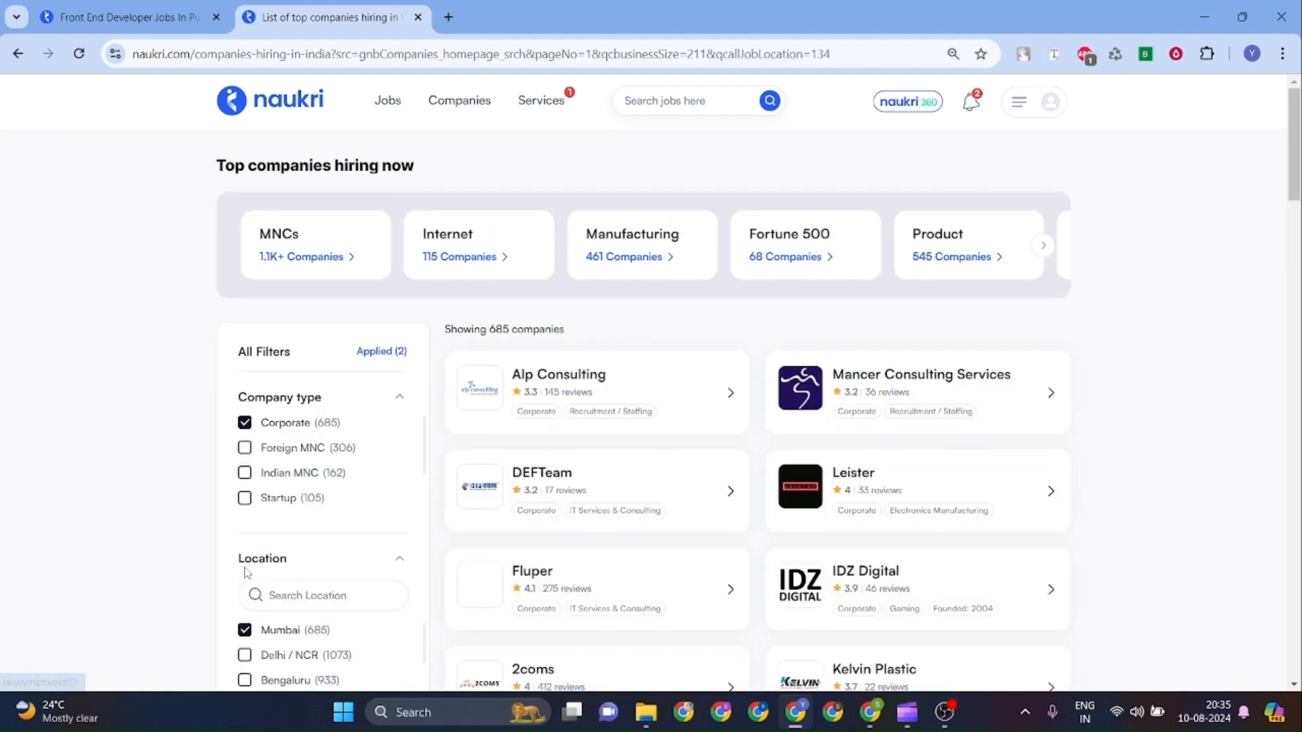
scroll(688, 537, "down", 5)
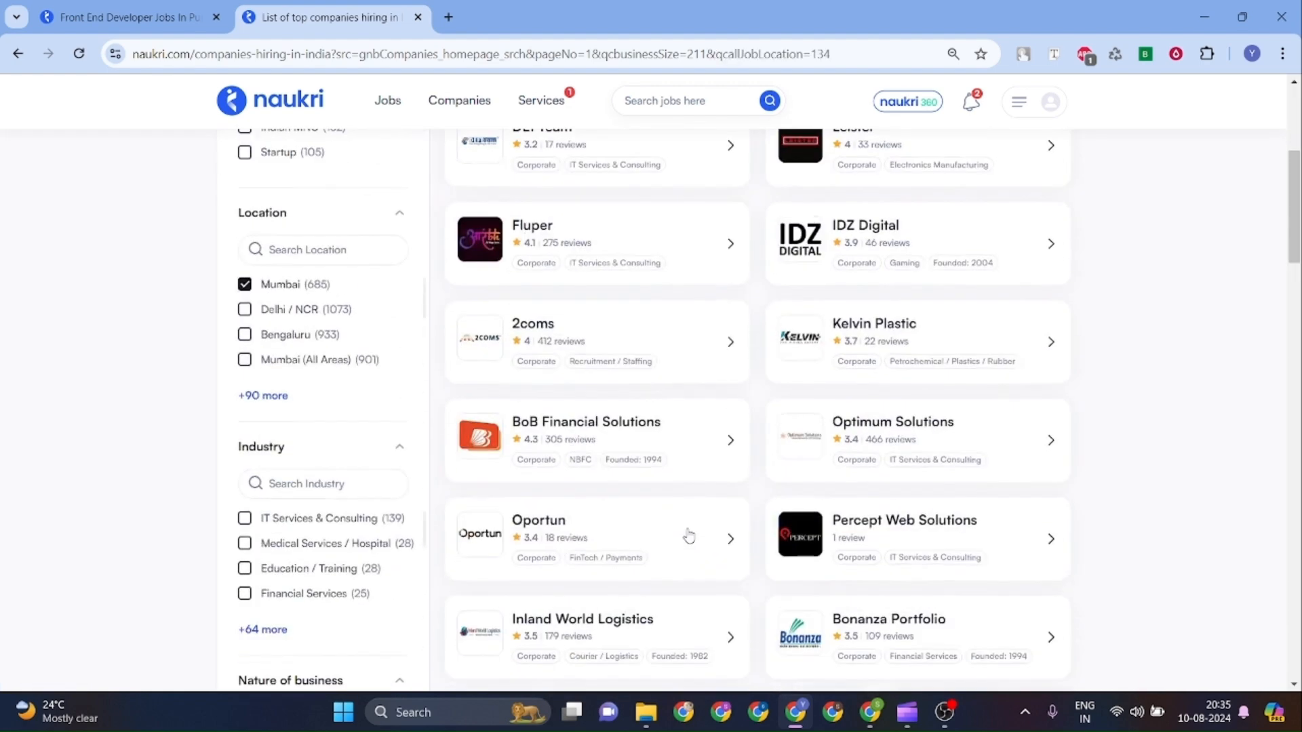
scroll(689, 537, "up", 5)
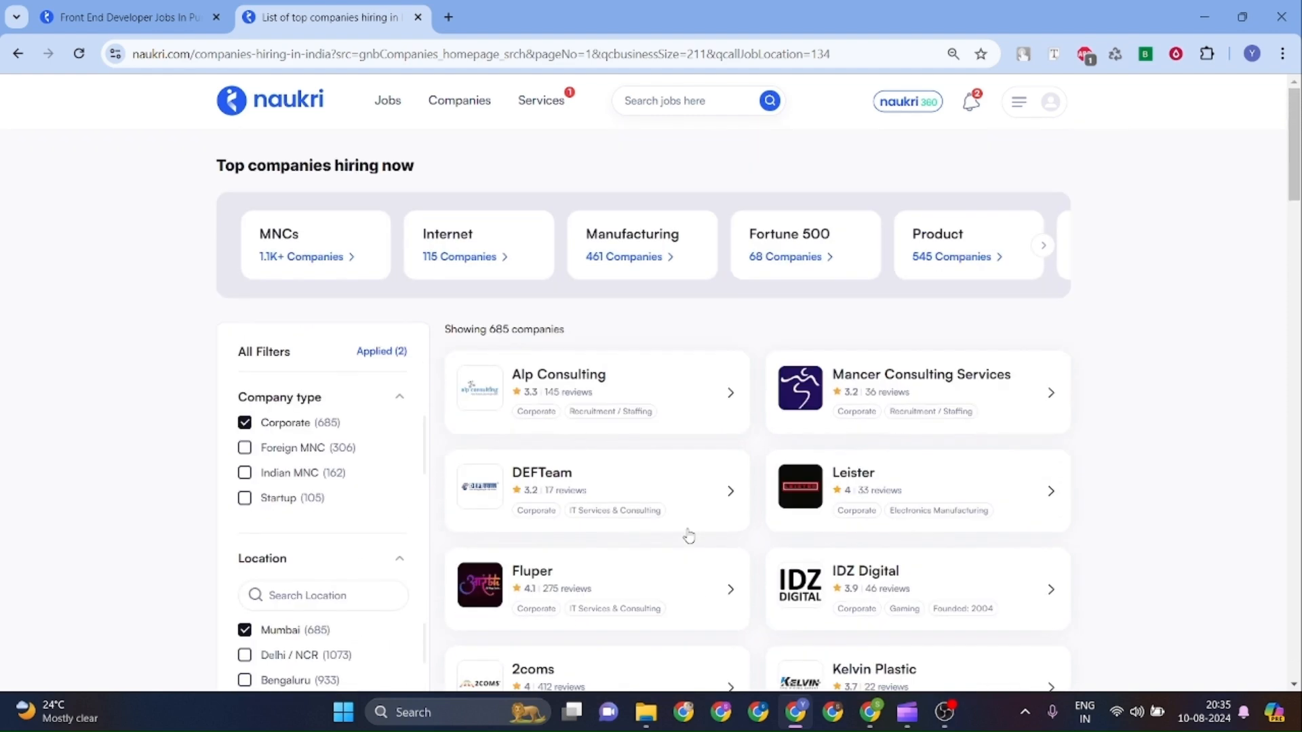
mouse_move(548, 115)
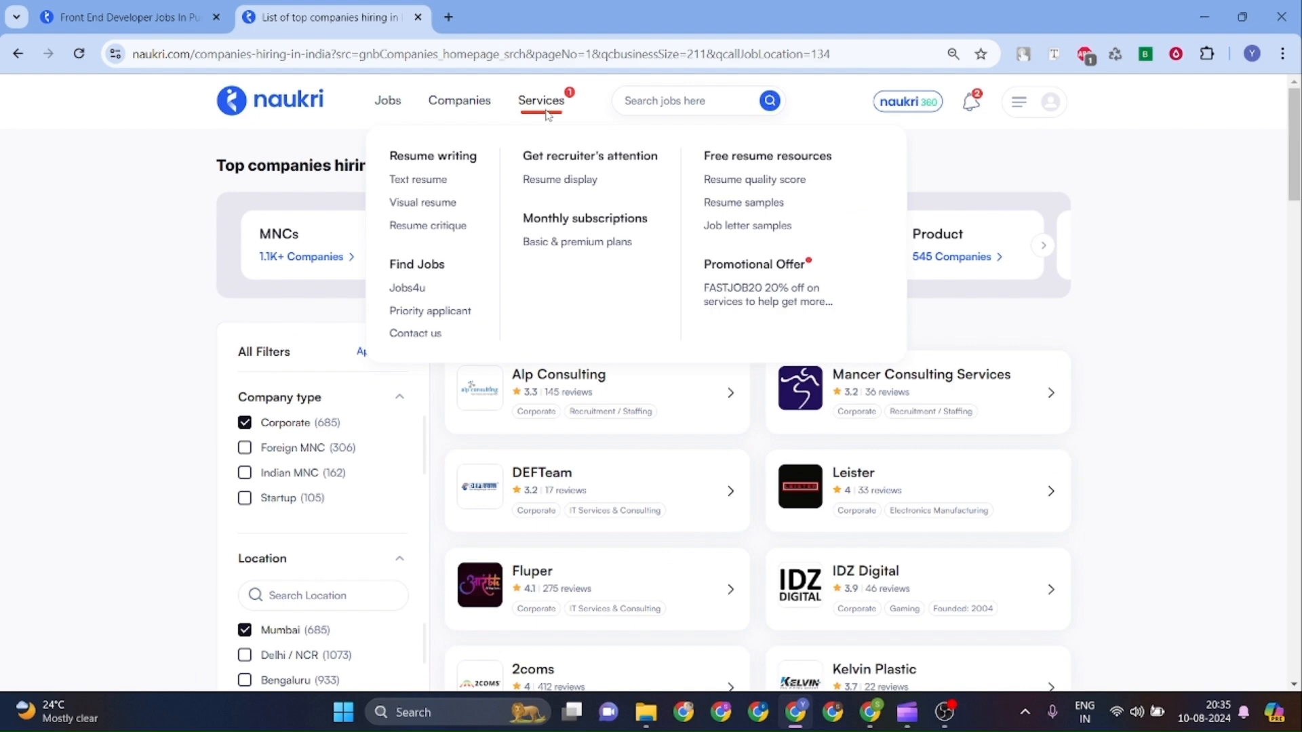
Browse the FastForward paid services page, then return to the filtered company list tab.
left_click(547, 106)
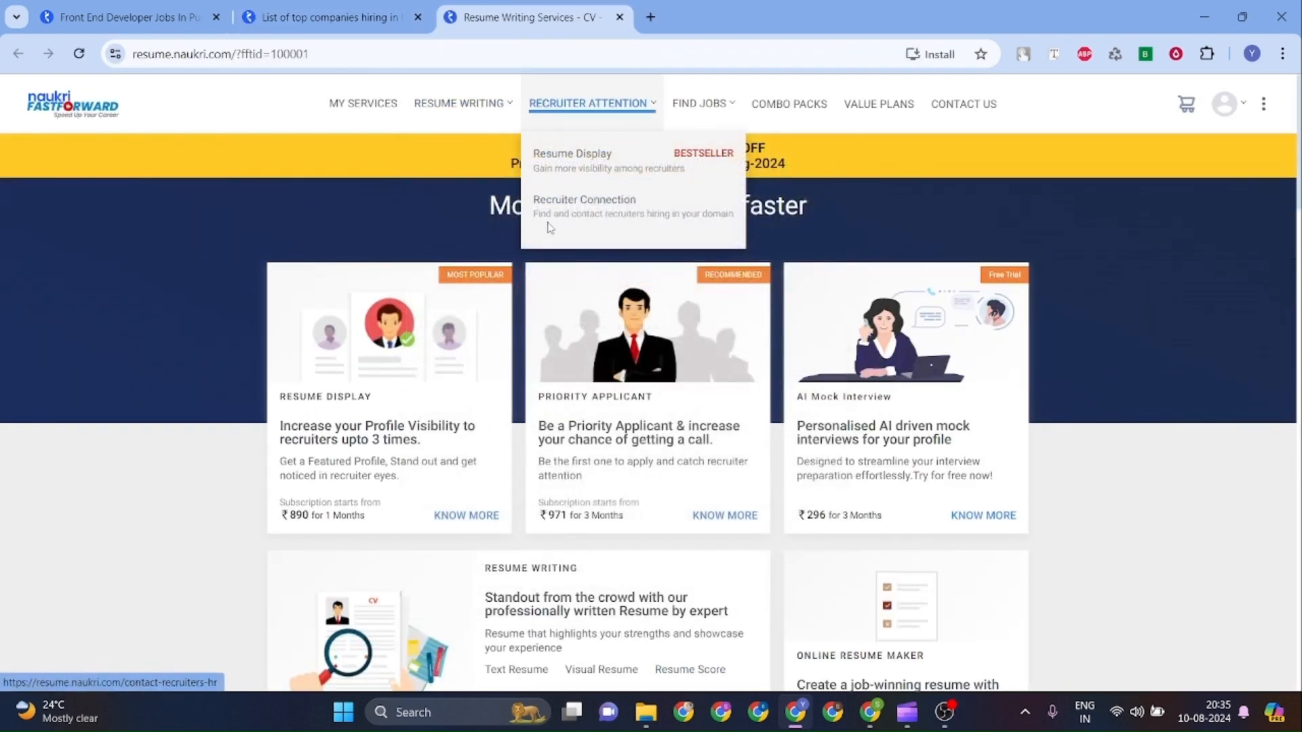
scroll(906, 263, "down", 5)
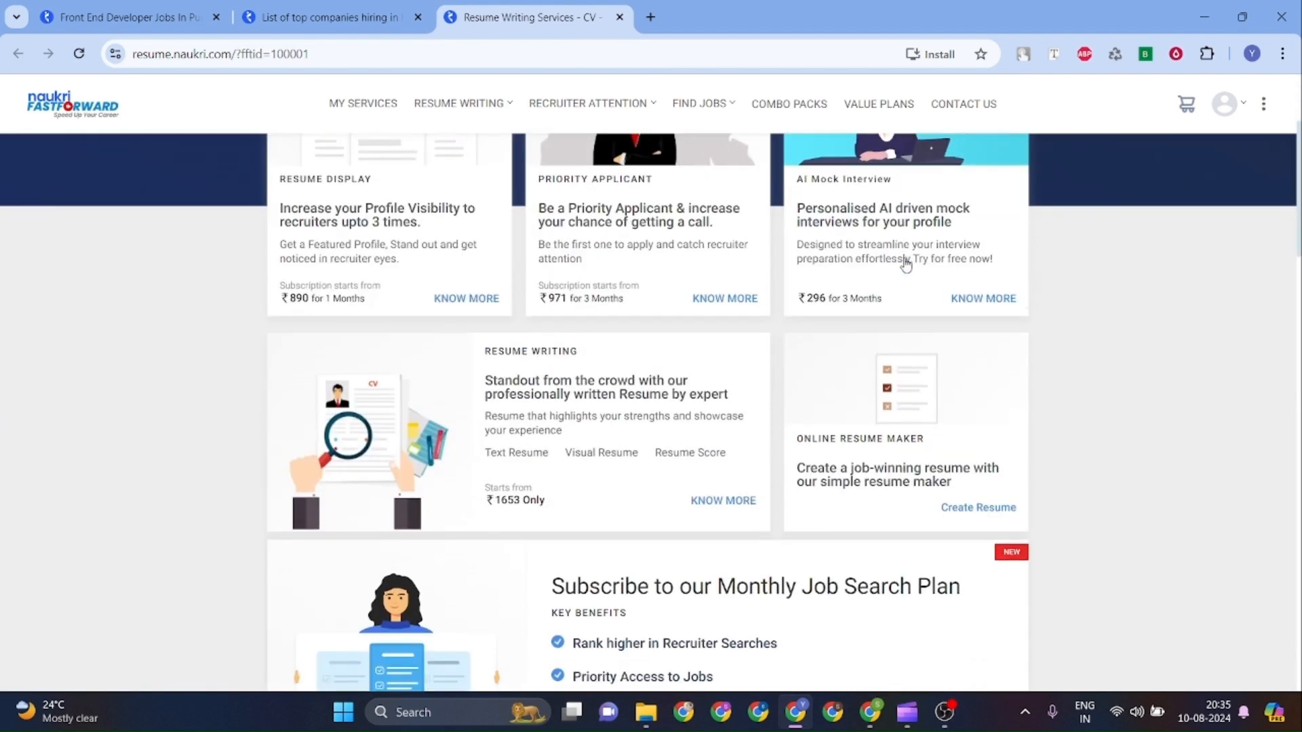
scroll(907, 264, "up", 1)
scroll(907, 265, "up", 4)
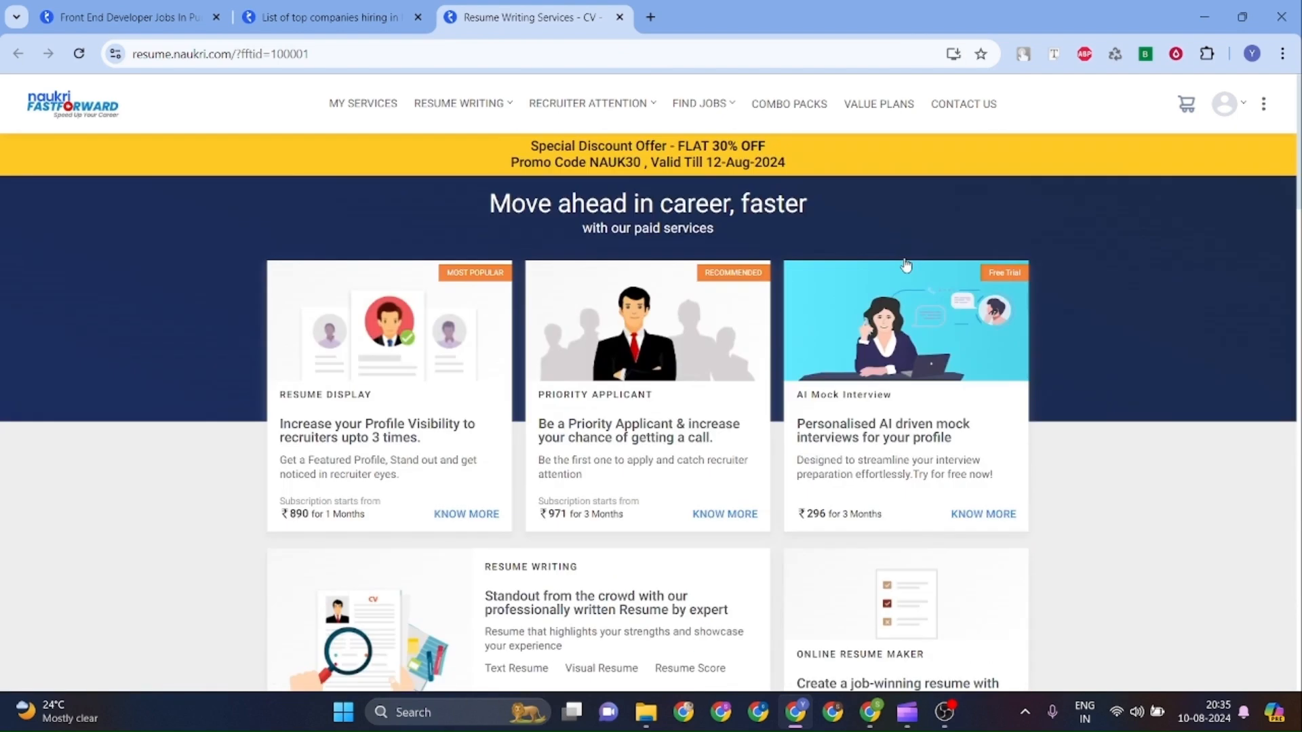
left_click(367, 13)
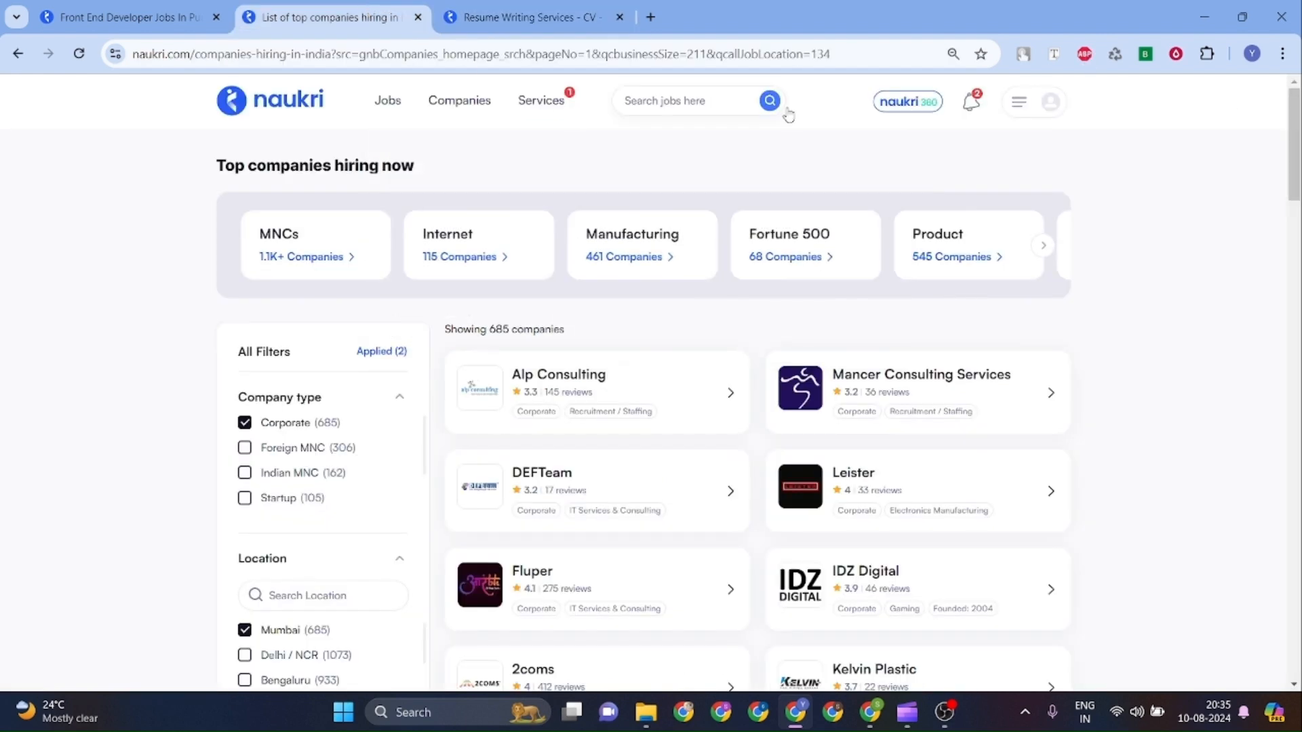
Open View & Update Profile from the avatar and scroll through resume, skills and education.
left_click(1051, 105)
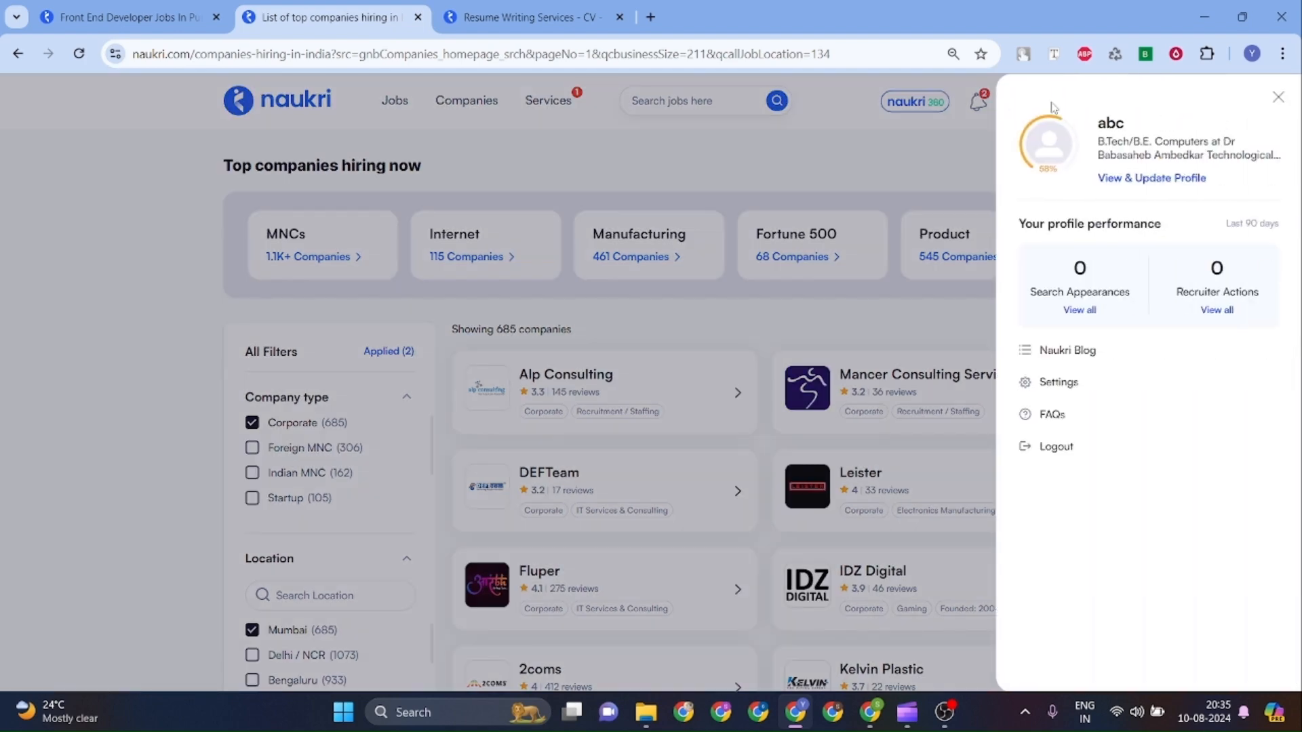
left_click(1143, 181)
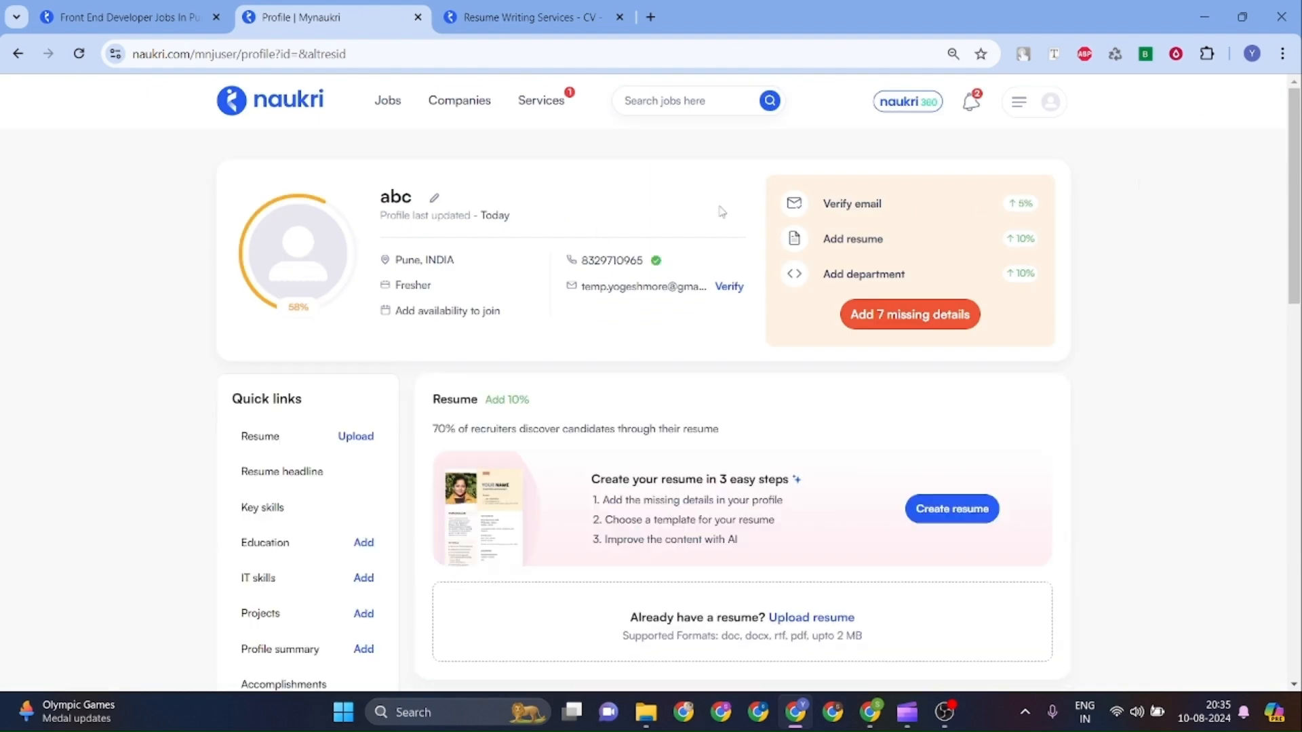
scroll(1036, 419, "down", 4)
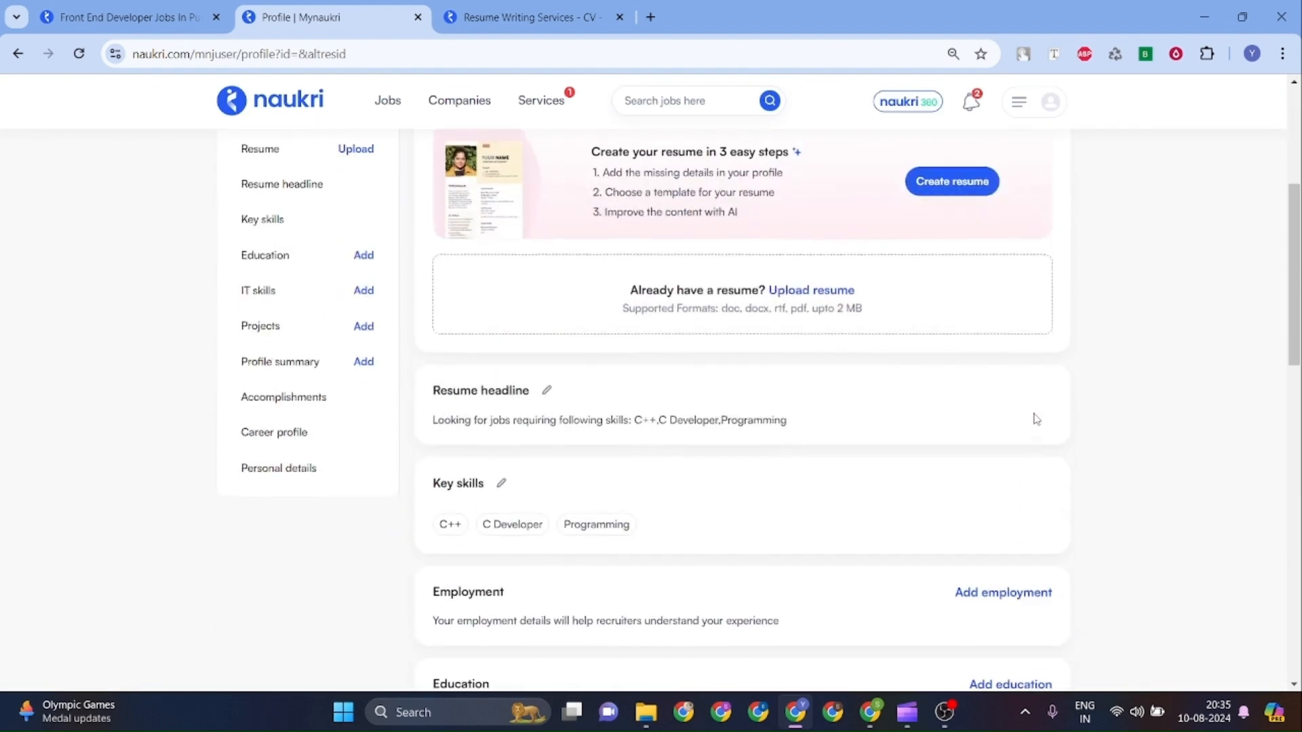
scroll(1037, 419, "down", 7)
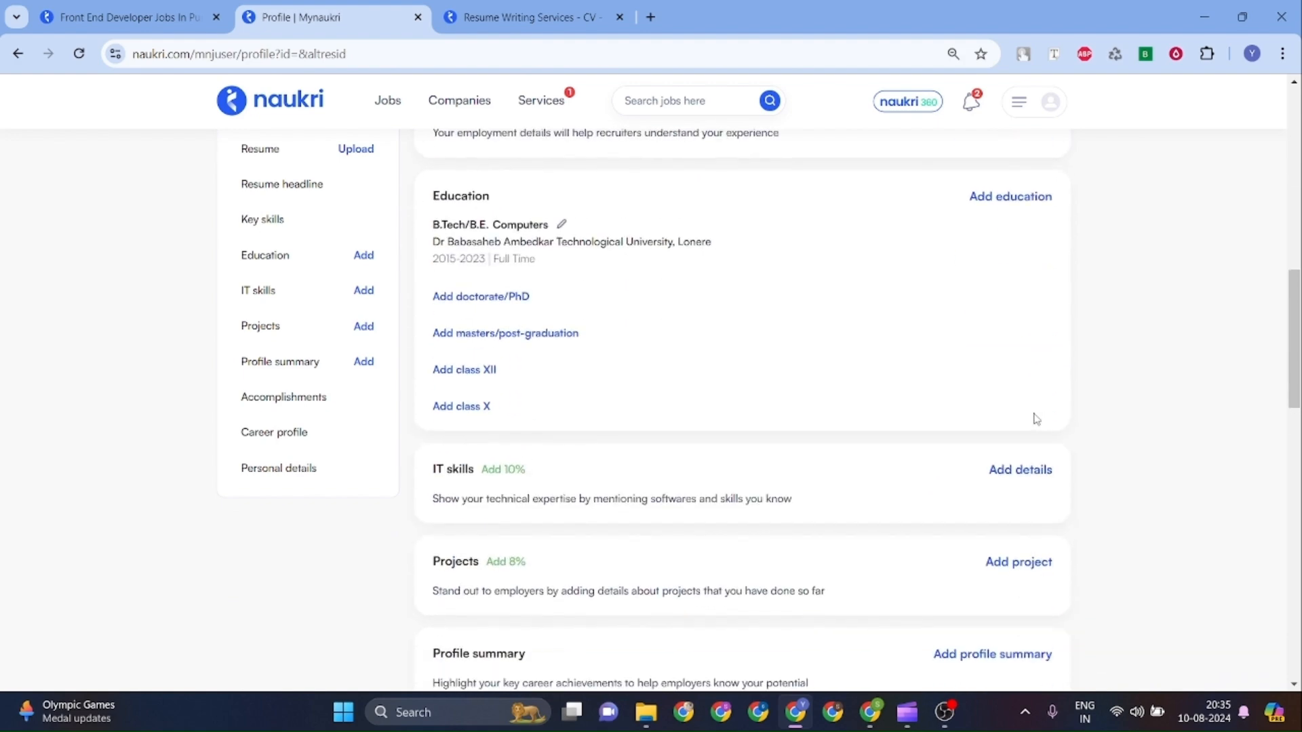
scroll(1037, 419, "up", 11)
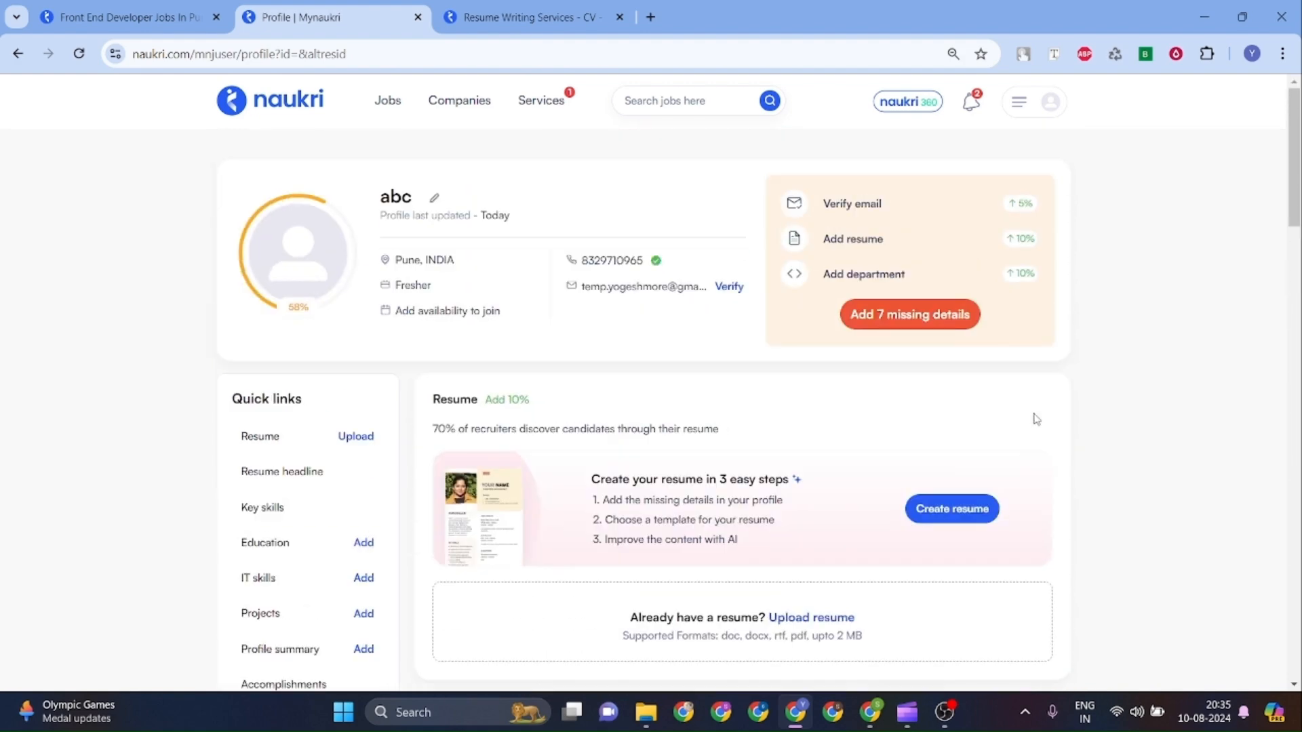